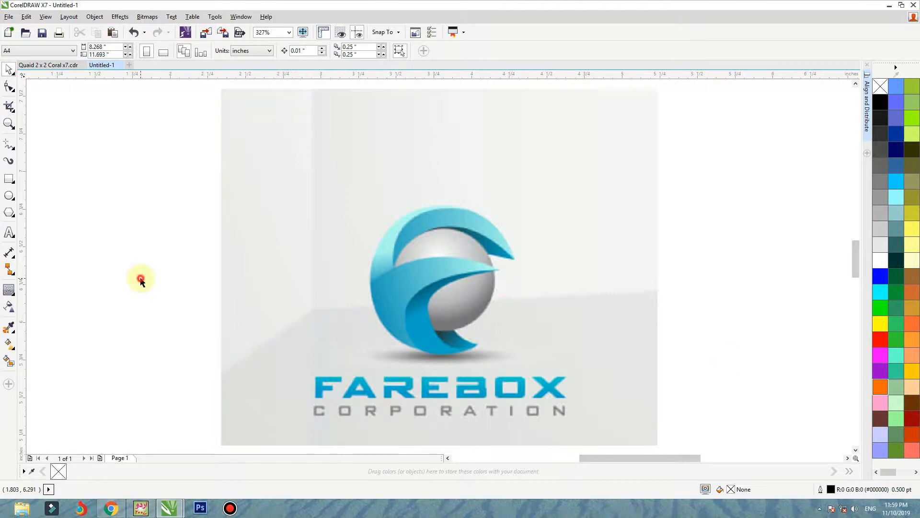
- Draw a circle about 0.68 inches across over the logo's grey sphere and move it onto the blank area left of the image
{"action": "left_click", "coordinate": [8, 196]}
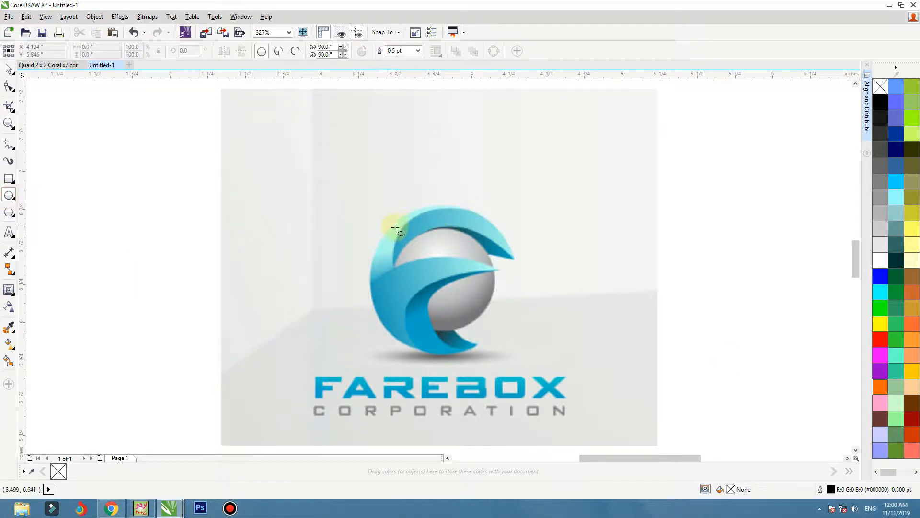
{"action": "left_click_drag", "start_coordinate": [391, 227], "coordinate": [486, 330]}
{"action": "key", "text": "space"}
{"action": "key", "text": "F3"}
{"action": "key", "text": "F2"}
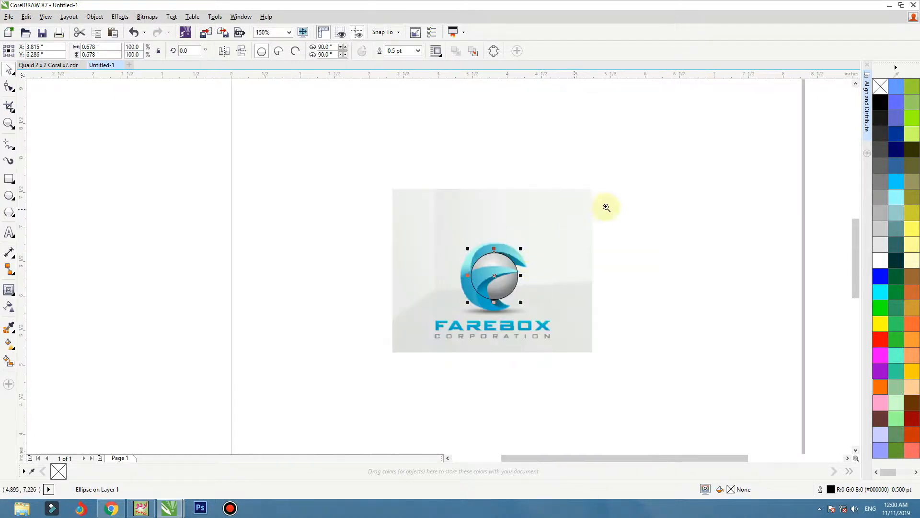
{"action": "left_click_drag", "start_coordinate": [605, 212], "coordinate": [253, 332]}
{"action": "left_click_drag", "start_coordinate": [609, 248], "coordinate": [261, 270]}
- Draw a closed triangular Bézier outline joining the middle swoosh's right tip, its bottom point and its left corner
{"action": "key", "text": "F2"}
{"action": "left_click_drag", "start_coordinate": [314, 160], "coordinate": [715, 402]}
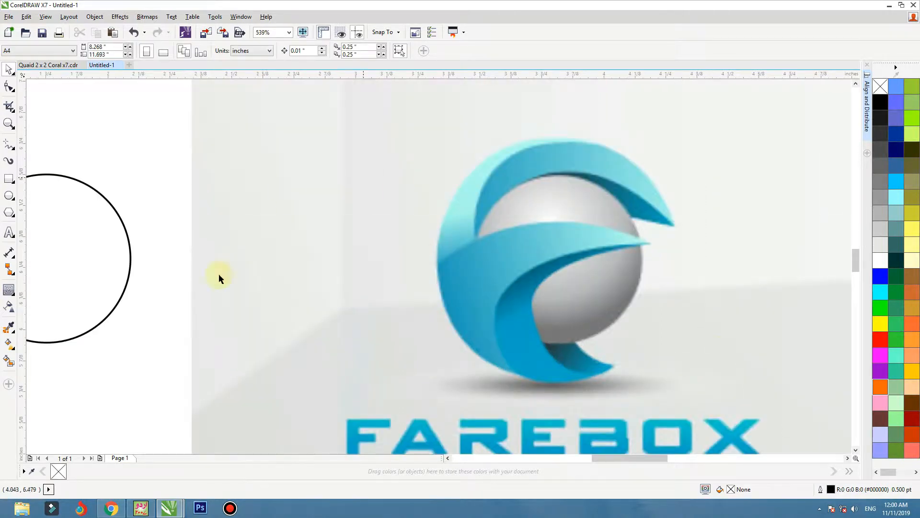
{"action": "left_click", "coordinate": [16, 153]}
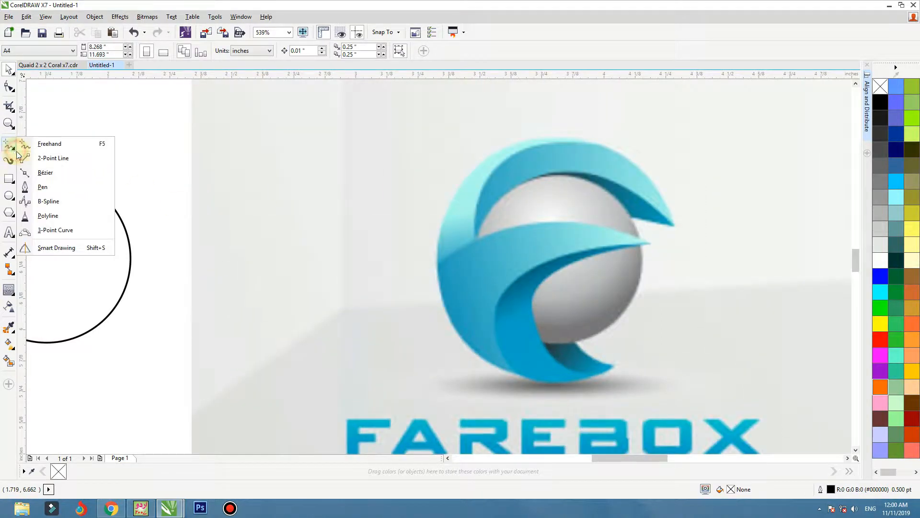
{"action": "left_click", "coordinate": [34, 173]}
{"action": "left_click", "coordinate": [650, 243]}
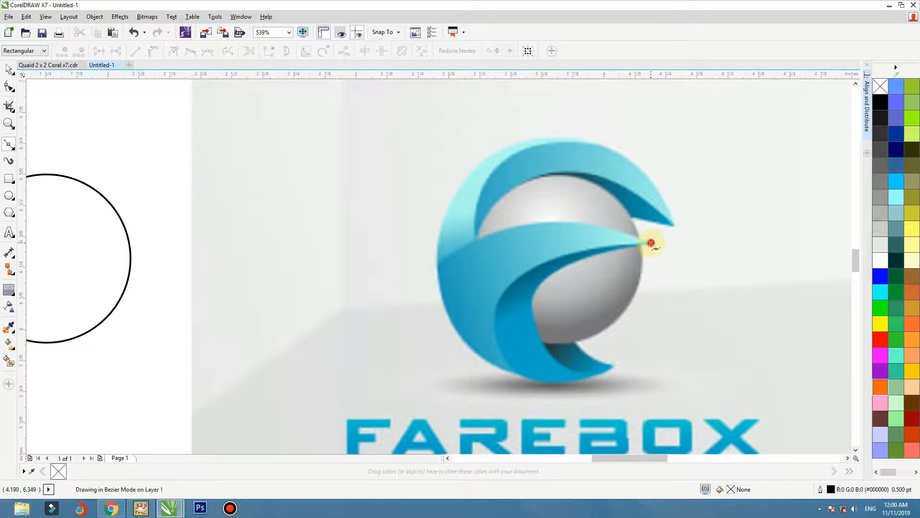
{"action": "left_click", "coordinate": [520, 377]}
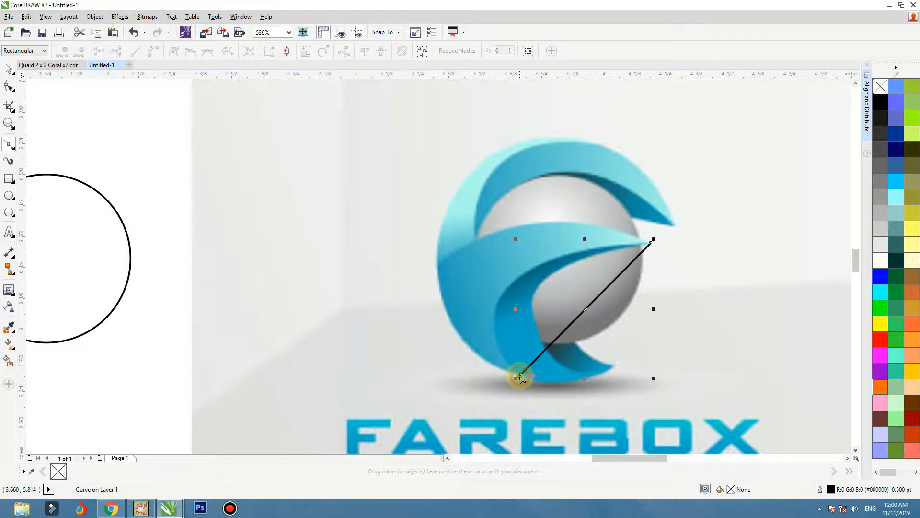
{"action": "left_click", "coordinate": [435, 267]}
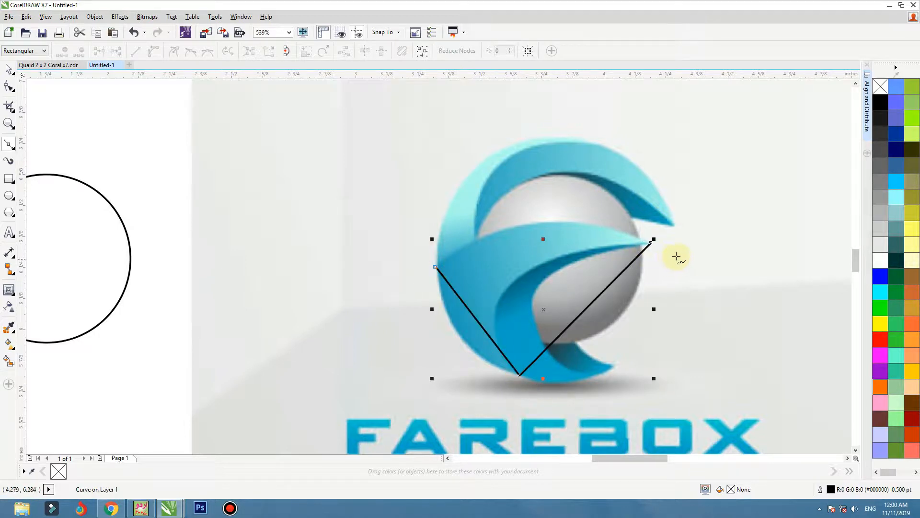
{"action": "left_click", "coordinate": [651, 242]}
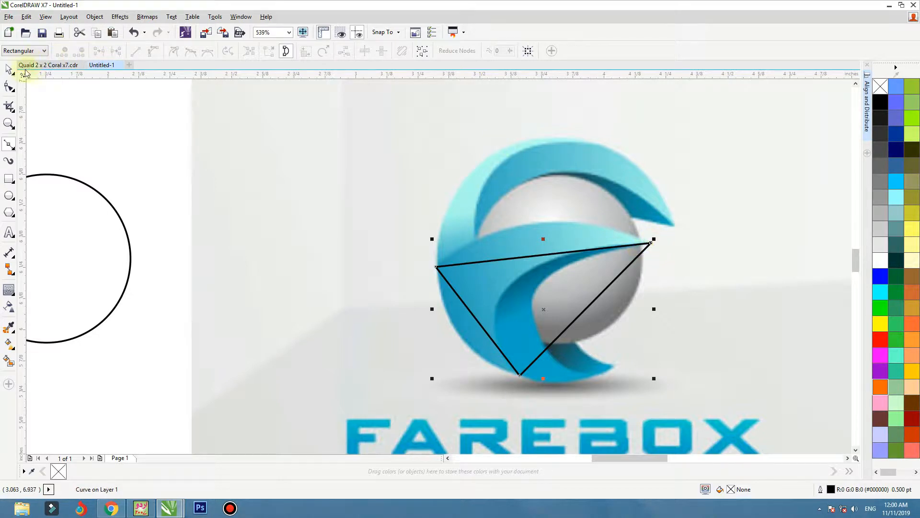
- Convert the triangular outline's sides to curves and bend all three to follow the middle swoosh's edges
{"action": "left_click", "coordinate": [8, 86]}
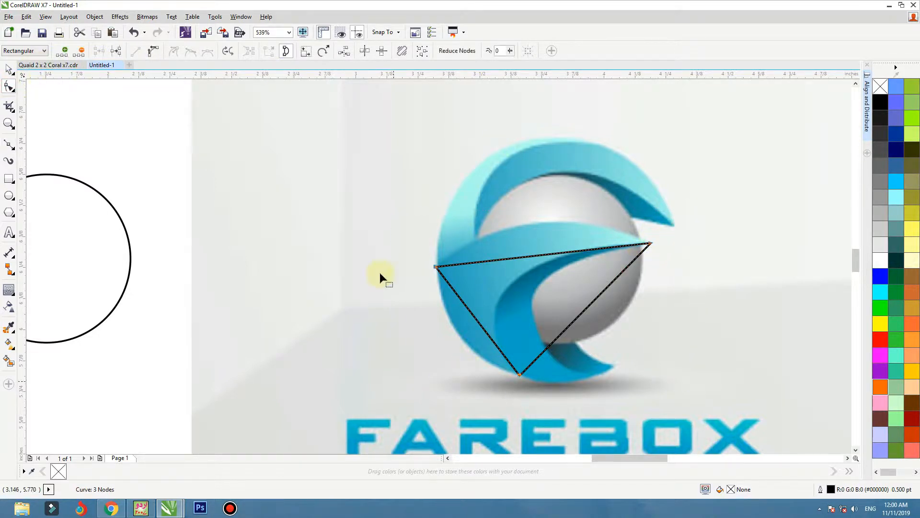
{"action": "left_click", "coordinate": [560, 262]}
{"action": "left_click_drag", "start_coordinate": [545, 257], "coordinate": [530, 223]}
{"action": "left_click_drag", "start_coordinate": [589, 310], "coordinate": [512, 283]}
{"action": "left_click_drag", "start_coordinate": [470, 309], "coordinate": [456, 329]}
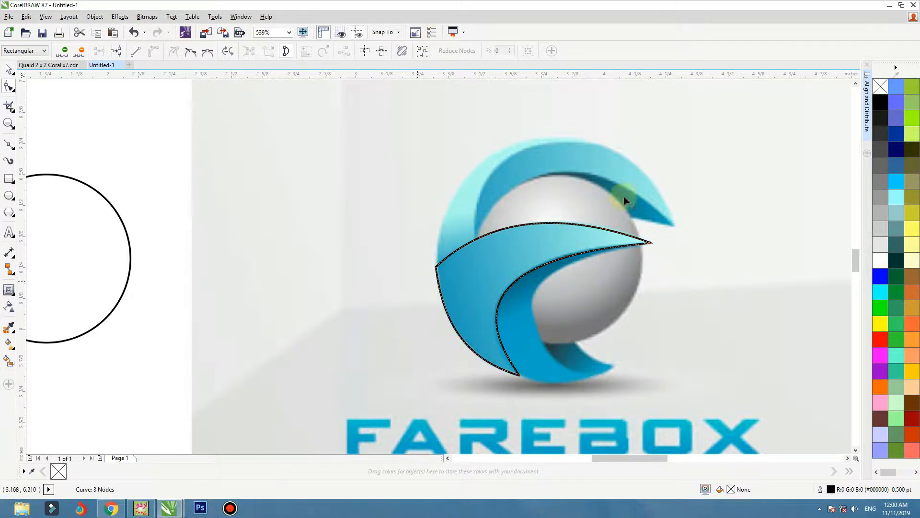
{"action": "key", "text": "space"}
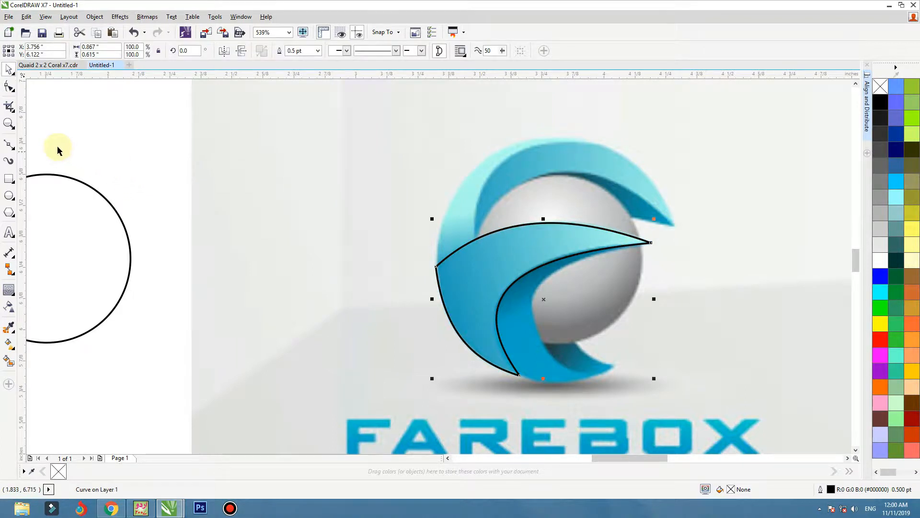
- Draw a closed four-node Bézier outline with straight sides over the logo's upper swoosh, starting and ending at its right tip
{"action": "left_click", "coordinate": [9, 144]}
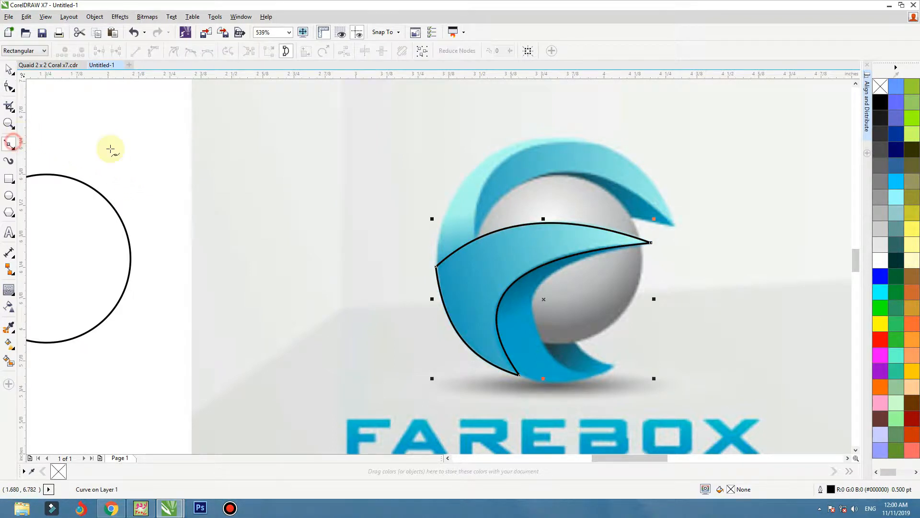
{"action": "left_click", "coordinate": [674, 224]}
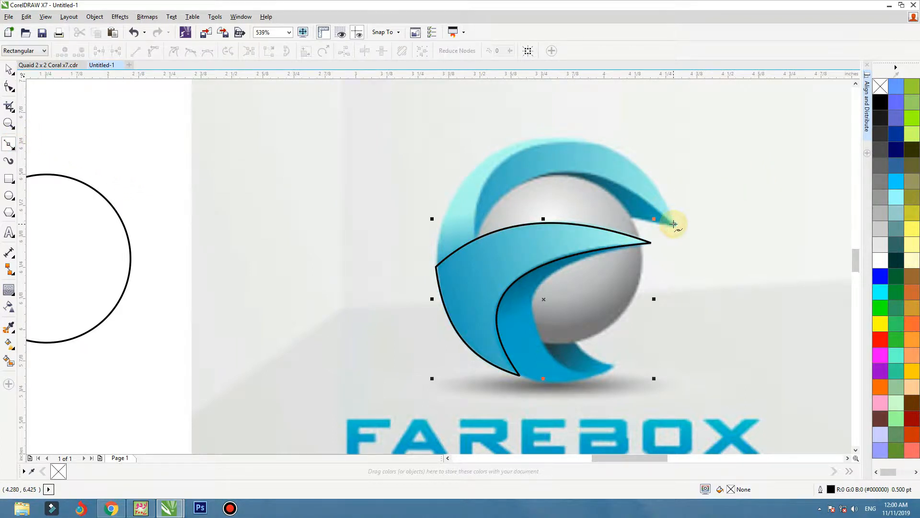
{"action": "left_click", "coordinate": [501, 196]}
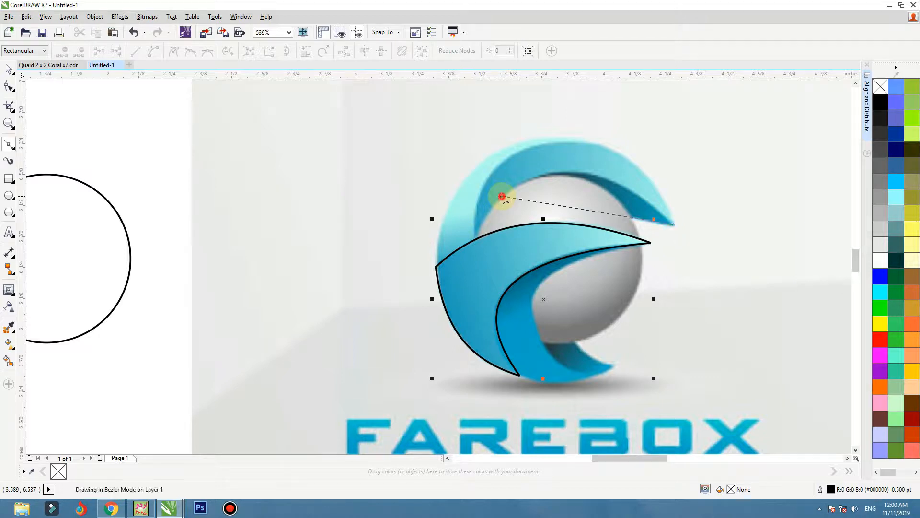
{"action": "left_click", "coordinate": [478, 238]}
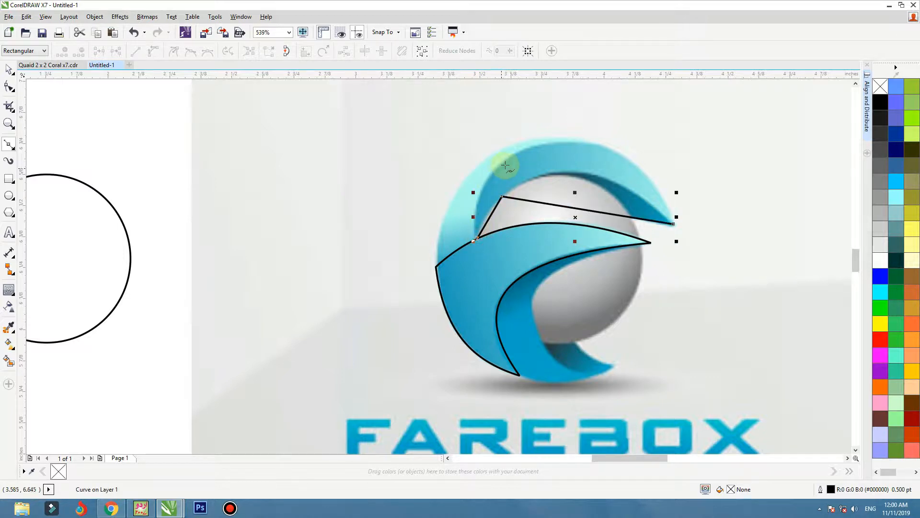
{"action": "left_click", "coordinate": [514, 152]}
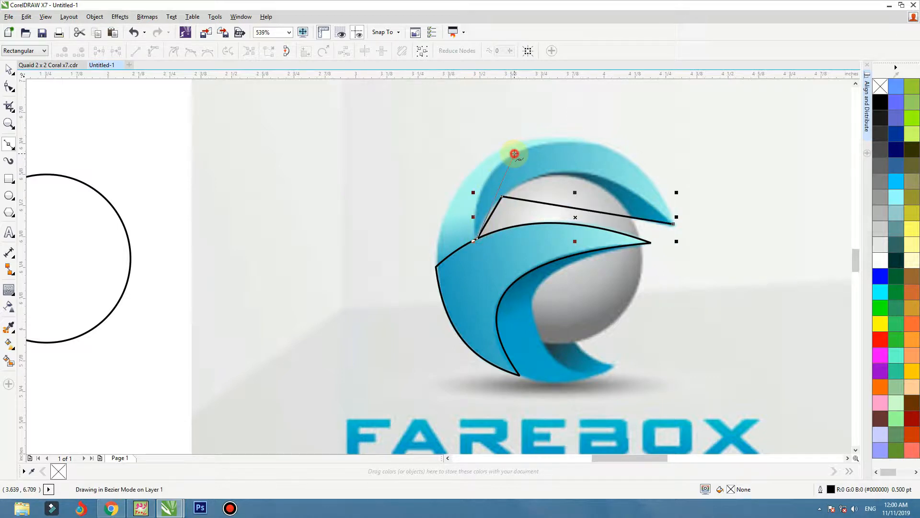
{"action": "left_click", "coordinate": [673, 224]}
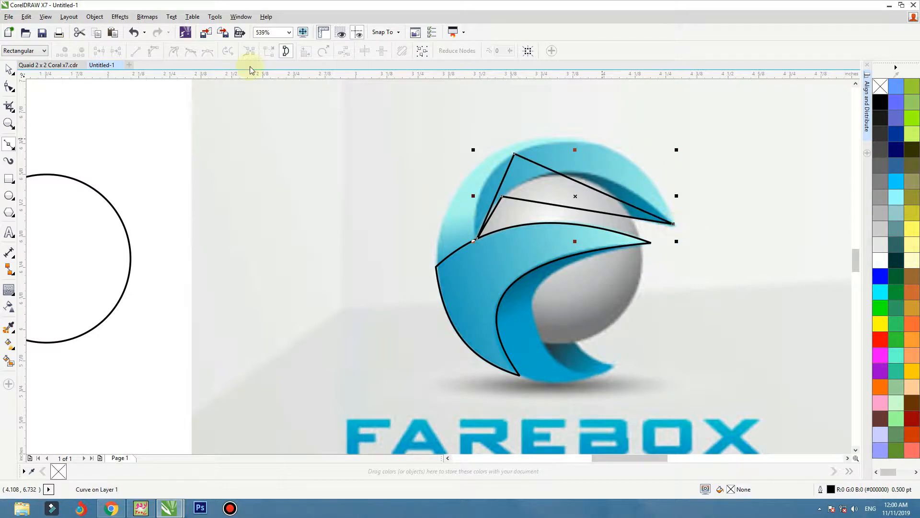
- Convert all segments of the upper swoosh outline to curves and bend them along the swoosh's outer and inner edges
{"action": "left_click", "coordinate": [13, 88]}
{"action": "left_click_drag", "start_coordinate": [733, 133], "coordinate": [408, 285]}
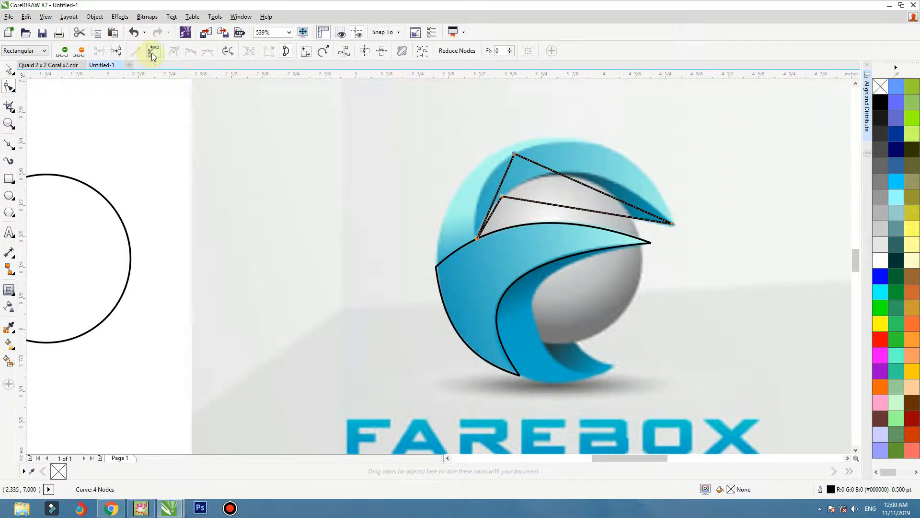
{"action": "left_click", "coordinate": [152, 54]}
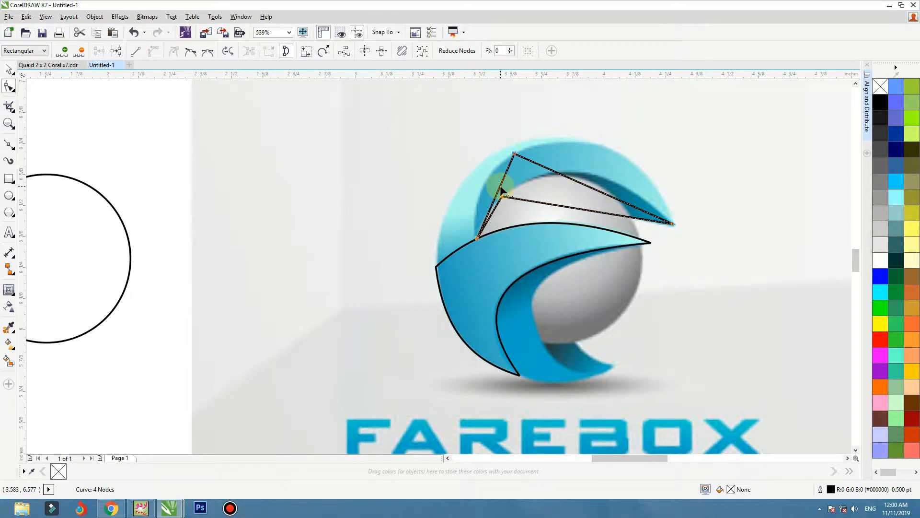
{"action": "left_click_drag", "start_coordinate": [501, 189], "coordinate": [485, 186]}
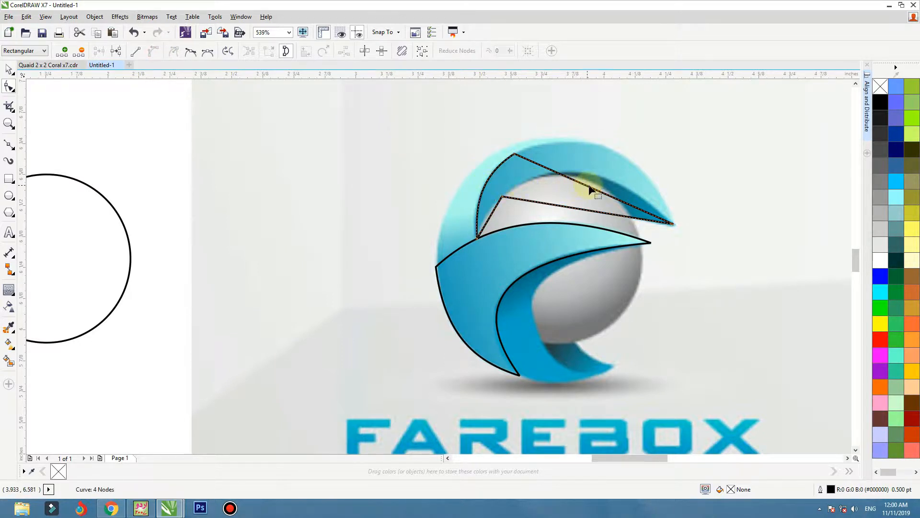
{"action": "left_click_drag", "start_coordinate": [591, 187], "coordinate": [612, 153]}
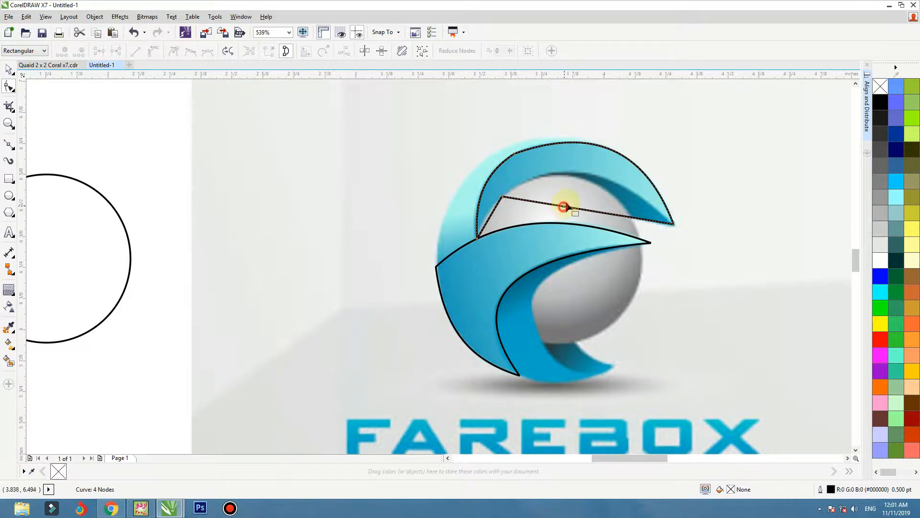
{"action": "left_click_drag", "start_coordinate": [576, 208], "coordinate": [371, 289]}
- Smooth the upper swoosh outline by adding nodes on both sides of its inner and outer corners and deleting the corner nodes
{"action": "key", "text": "F2"}
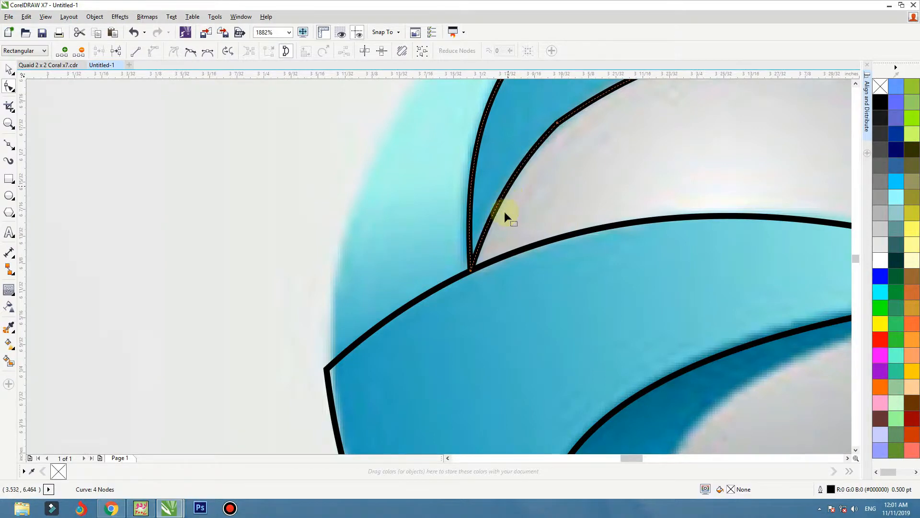
{"action": "scroll", "coordinate": [507, 263], "scroll_direction": "down", "scroll_amount": 5}
{"action": "left_click_drag", "start_coordinate": [699, 150], "coordinate": [396, 314]}
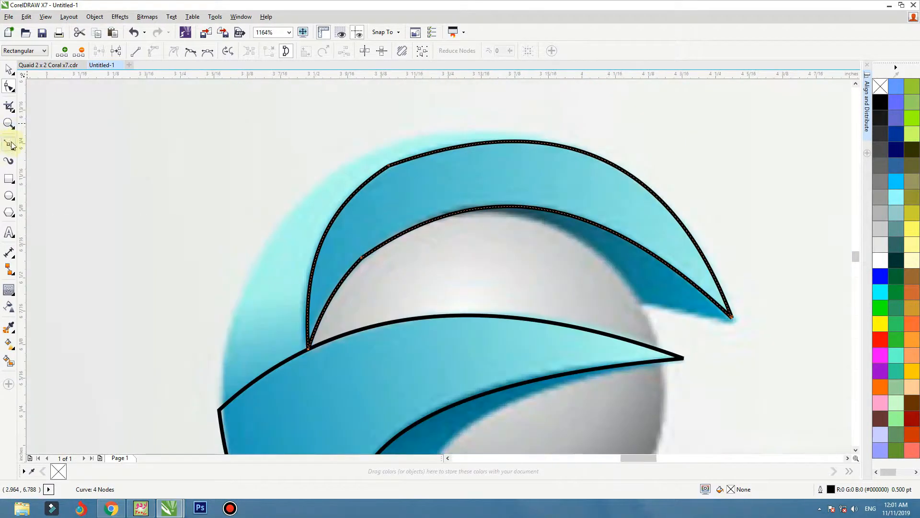
{"action": "double_click", "coordinate": [427, 222]}
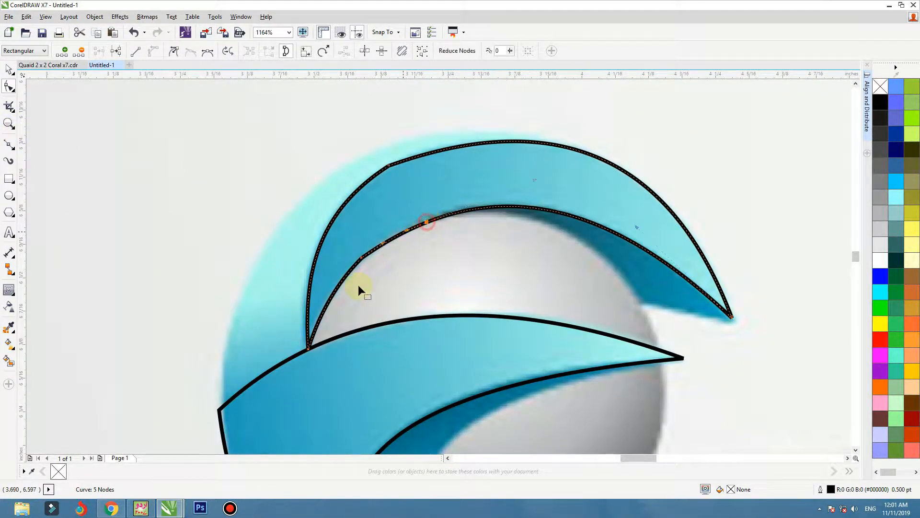
{"action": "double_click", "coordinate": [327, 306]}
{"action": "key", "text": "Delete"}
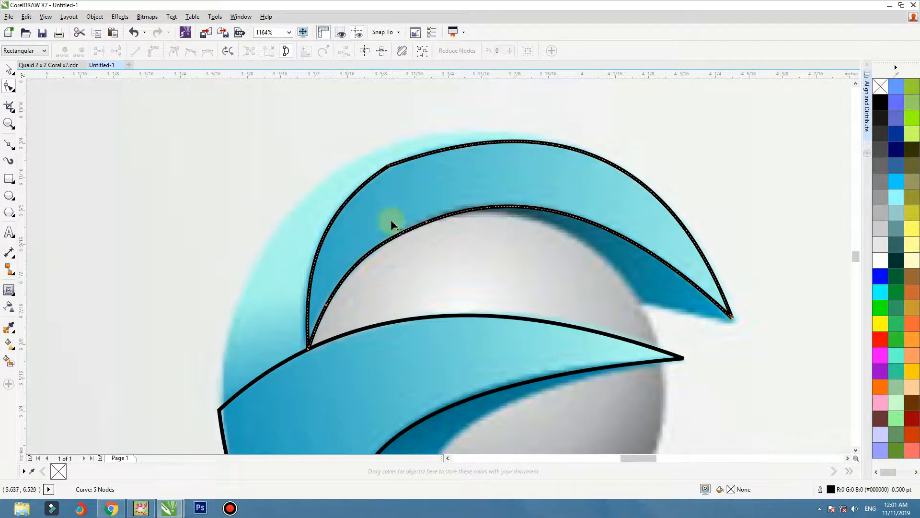
{"action": "left_click", "coordinate": [451, 148]}
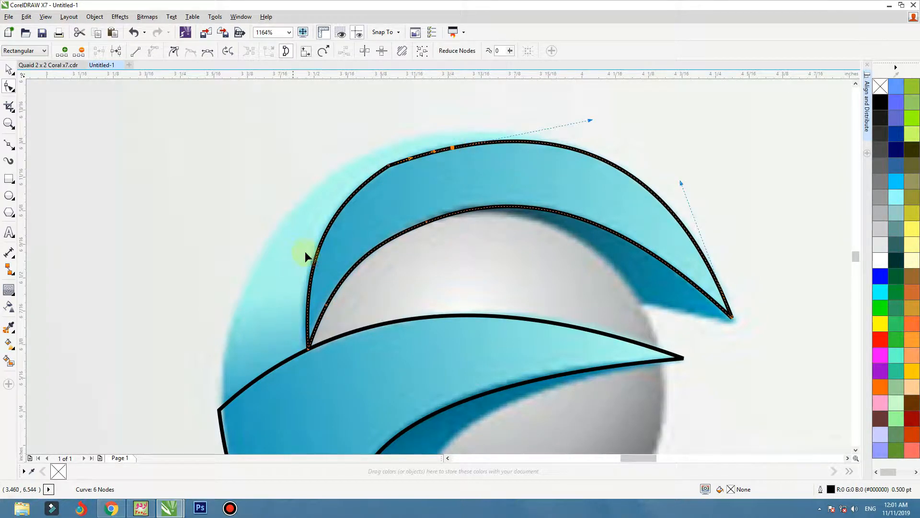
{"action": "double_click", "coordinate": [325, 235]}
{"action": "left_click_drag", "start_coordinate": [337, 146], "coordinate": [403, 177]}
{"action": "key", "text": "Delete"}
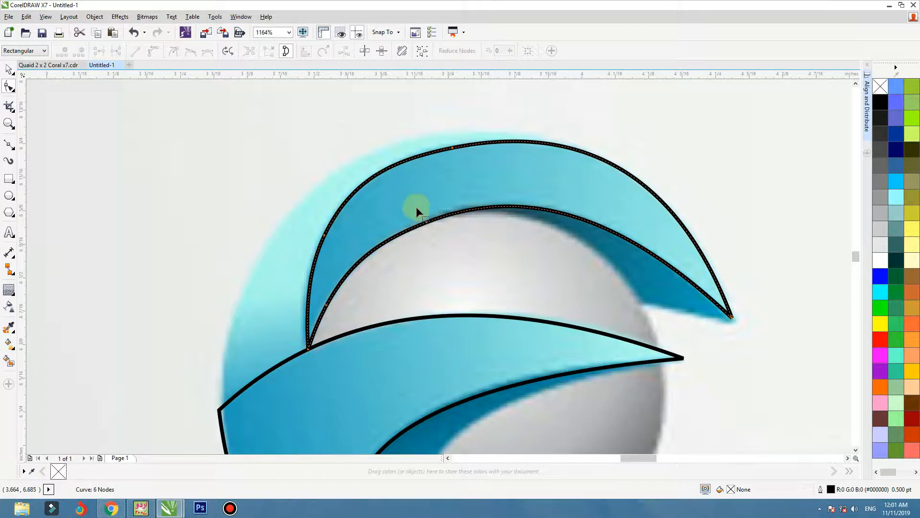
- Draw a closed five-node Bézier outline with straight sides over the light band along the logo's upper-left rim
{"action": "scroll", "coordinate": [526, 173], "scroll_direction": "down", "scroll_amount": 1}
{"action": "scroll", "coordinate": [525, 173], "scroll_direction": "down", "scroll_amount": 1}
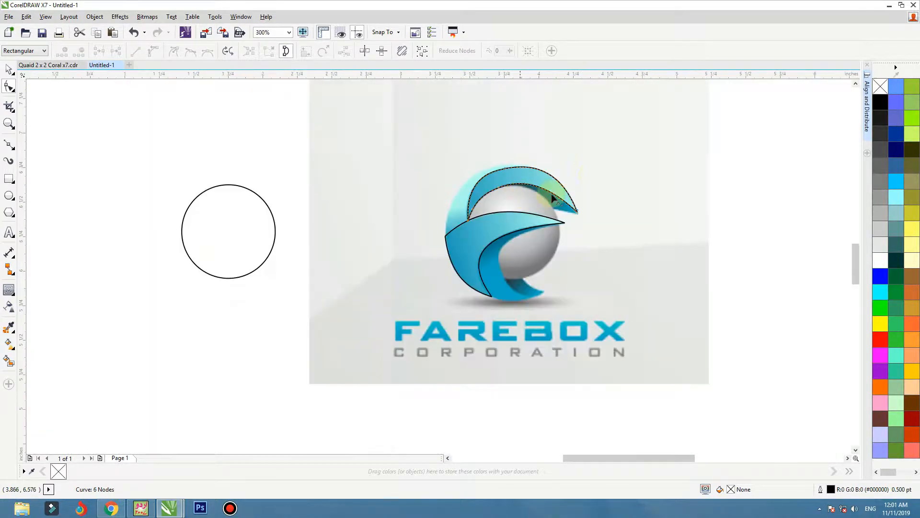
{"action": "key", "text": "F2"}
{"action": "left_click_drag", "start_coordinate": [649, 129], "coordinate": [292, 341]}
{"action": "key", "text": "space"}
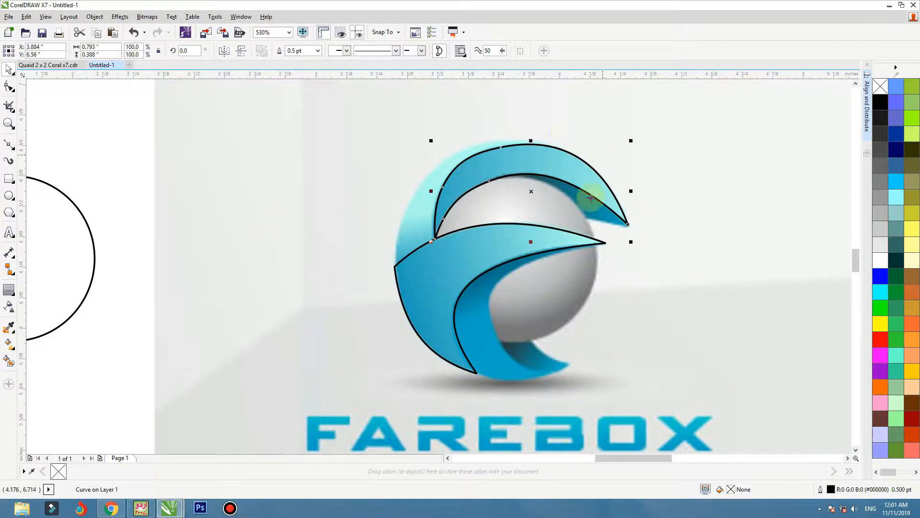
{"action": "left_click", "coordinate": [9, 144]}
{"action": "left_click", "coordinate": [394, 267]}
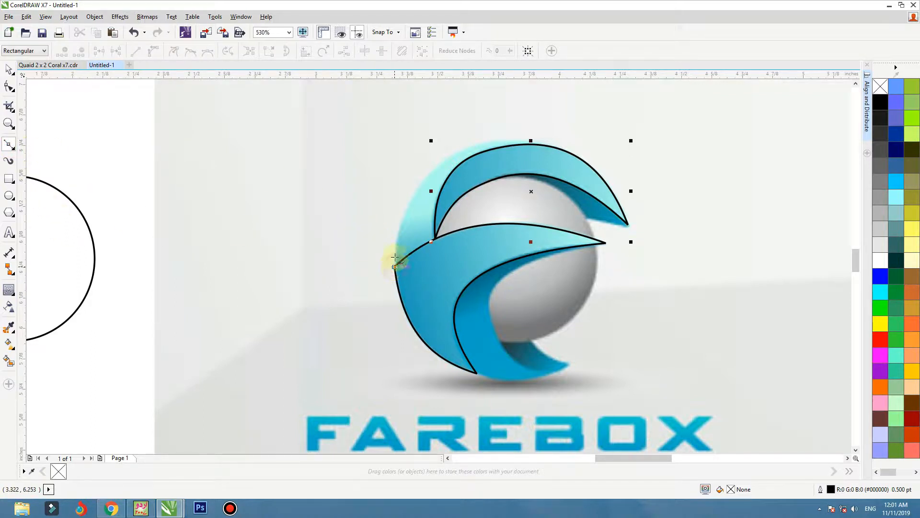
{"action": "left_click", "coordinate": [461, 149]}
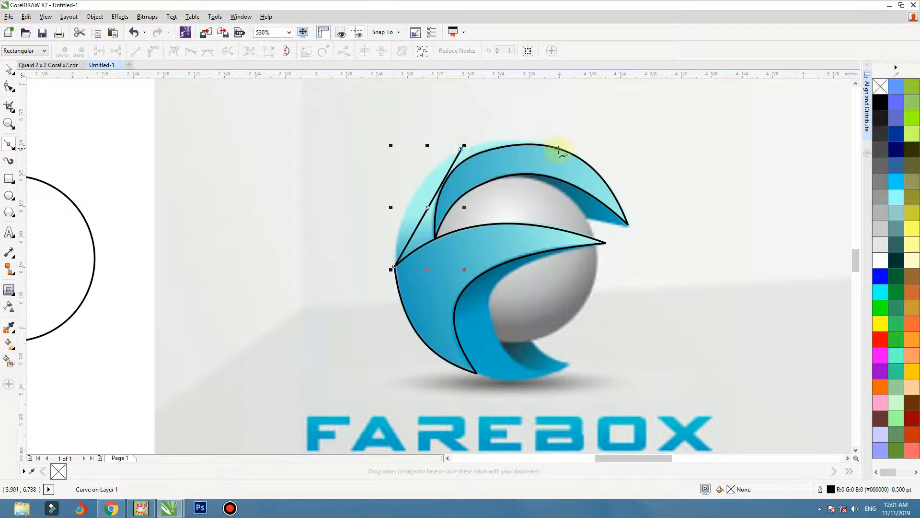
{"action": "left_click", "coordinate": [572, 153]}
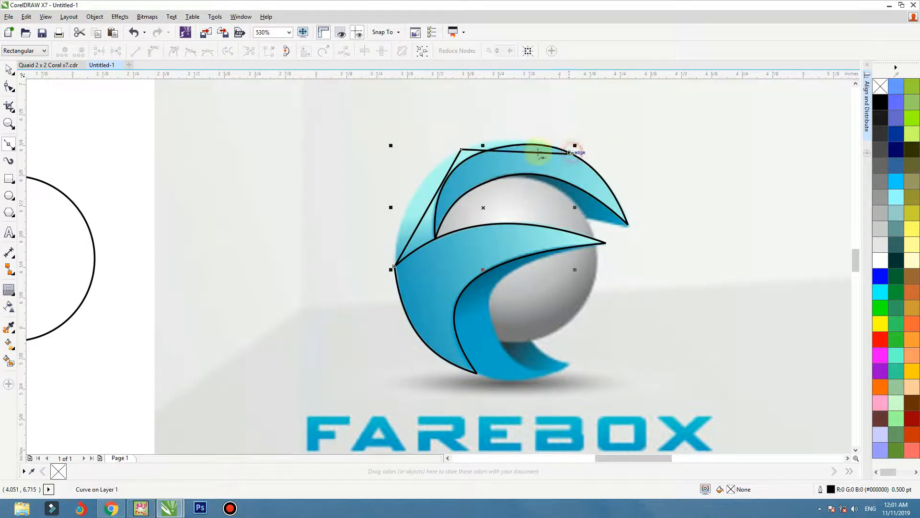
{"action": "left_click", "coordinate": [462, 162]}
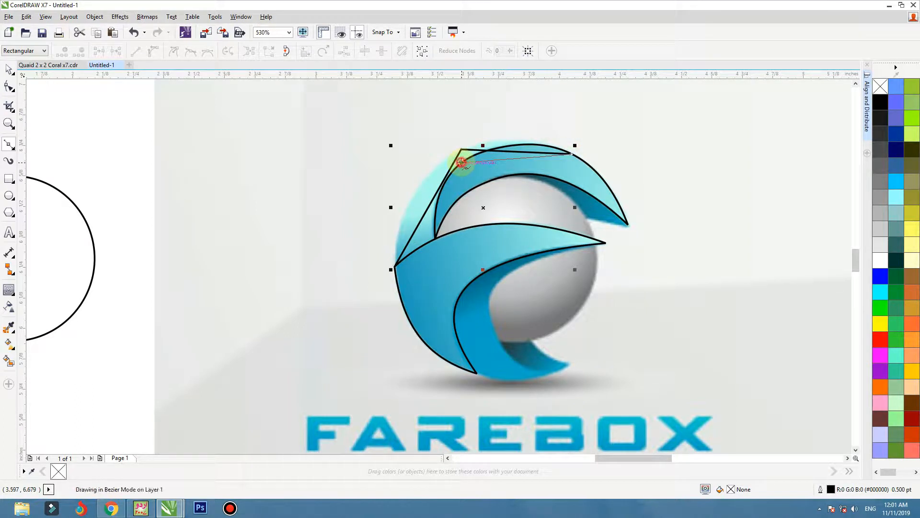
{"action": "left_click", "coordinate": [435, 234]}
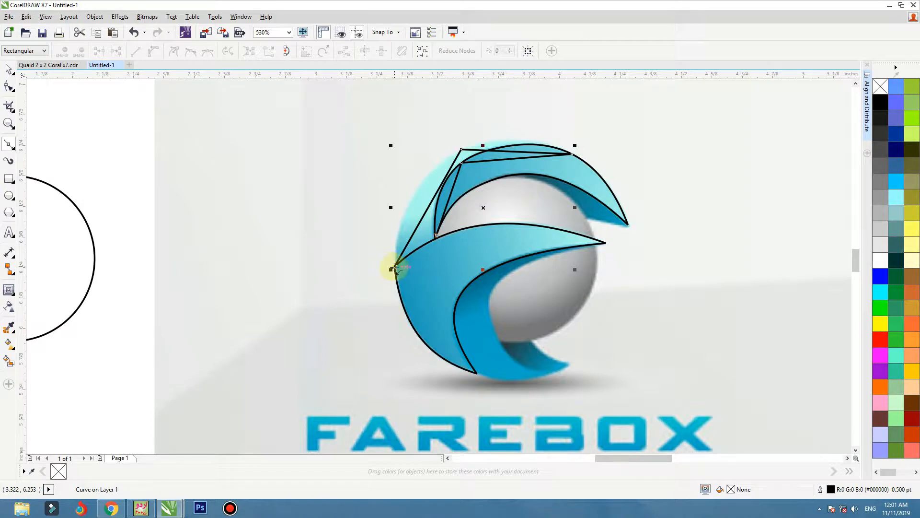
{"action": "left_click", "coordinate": [394, 266]}
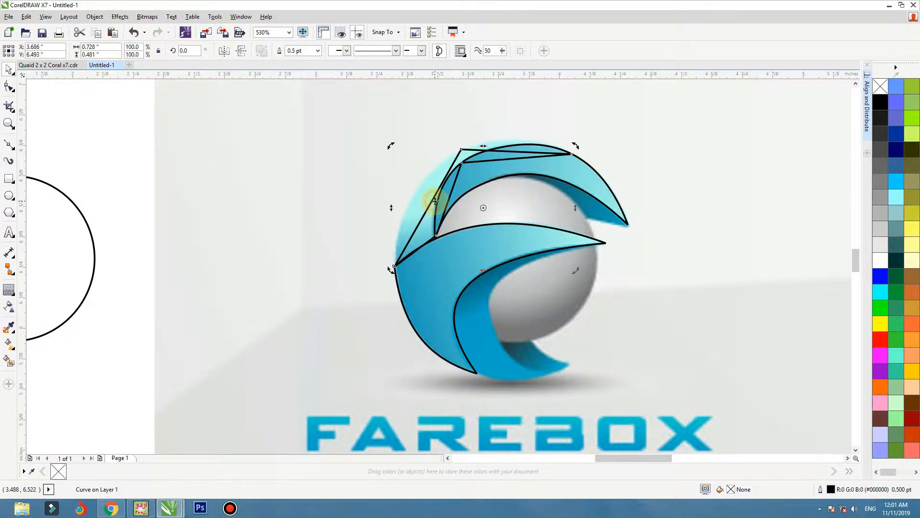
- Convert all segments of the light rim band outline to curves and bend them along the band's outer and inner edges
{"action": "left_click", "coordinate": [5, 89]}
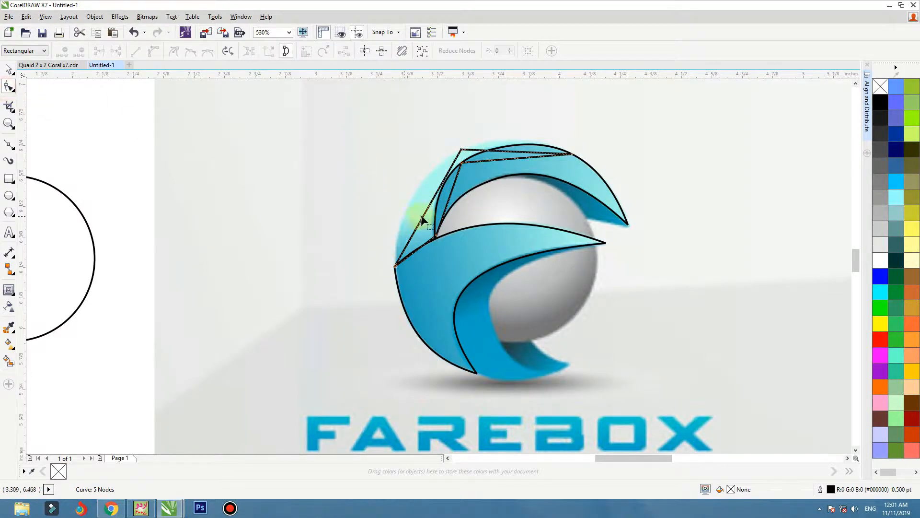
{"action": "left_click_drag", "start_coordinate": [615, 112], "coordinate": [302, 284]}
{"action": "key", "text": "shift+F2"}
{"action": "left_click", "coordinate": [153, 51]}
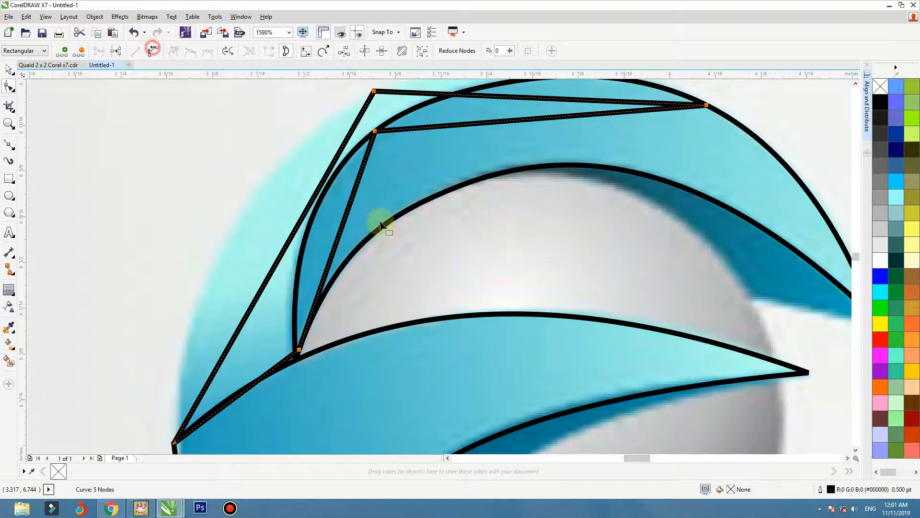
{"action": "left_click", "coordinate": [294, 233]}
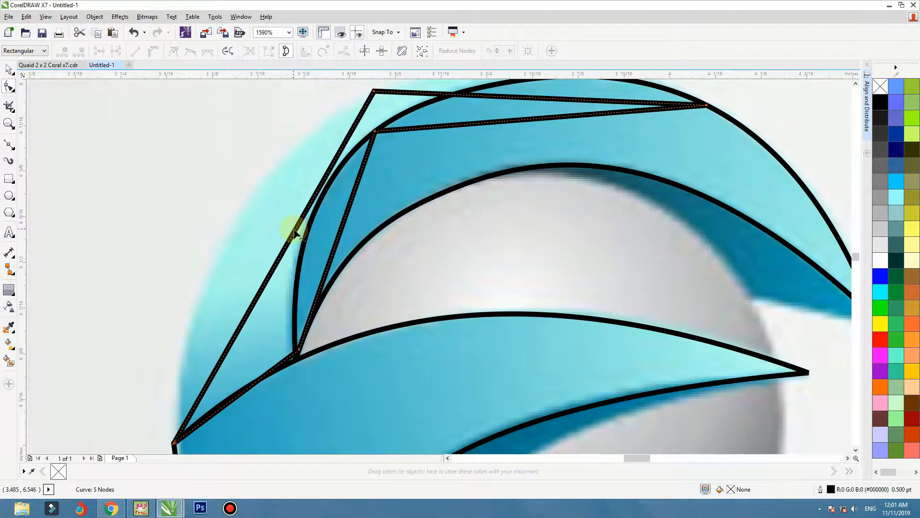
{"action": "left_click_drag", "start_coordinate": [295, 232], "coordinate": [250, 198]}
{"action": "left_click_drag", "start_coordinate": [349, 205], "coordinate": [320, 213]}
{"action": "scroll", "coordinate": [355, 259], "scroll_direction": "down", "scroll_amount": 2}
{"action": "scroll", "coordinate": [411, 230], "scroll_direction": "up", "scroll_amount": 3}
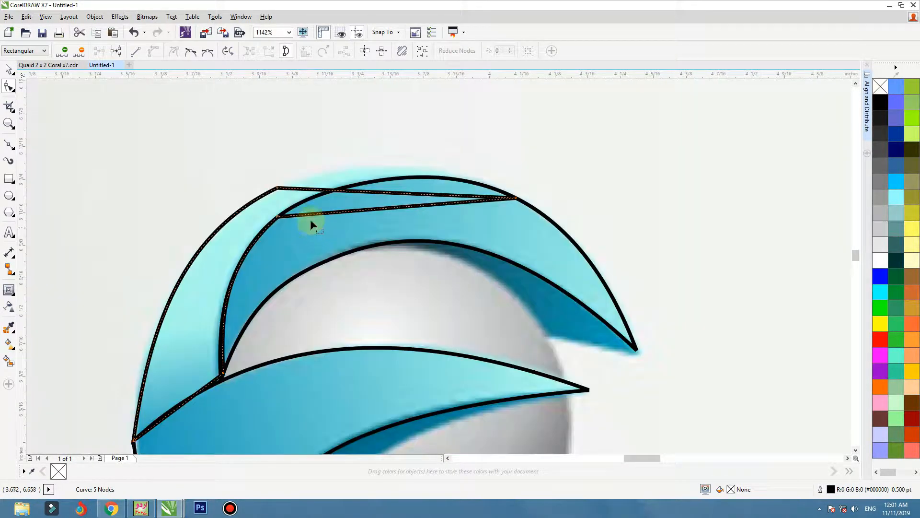
{"action": "left_click_drag", "start_coordinate": [379, 192], "coordinate": [403, 169]}
{"action": "left_click_drag", "start_coordinate": [408, 207], "coordinate": [414, 177]}
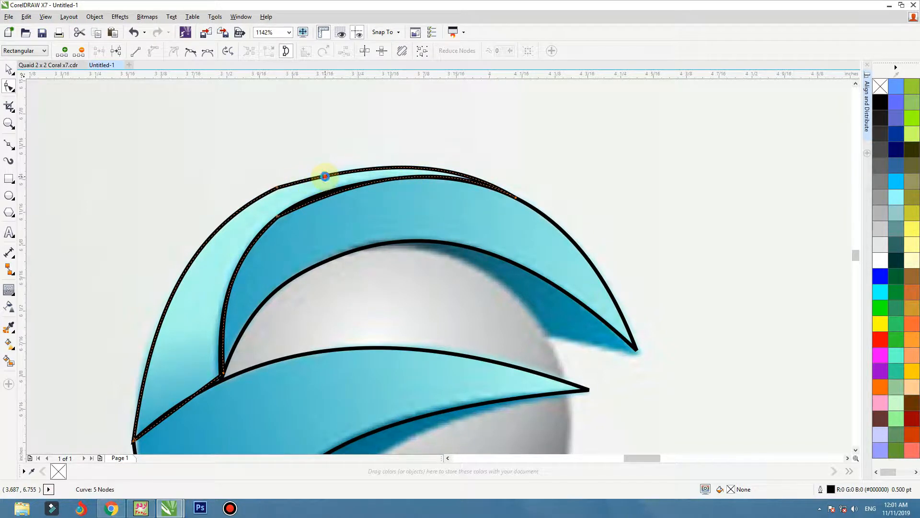
- Smooth the rim band's outer edge by adding a node beside its corner and deleting the corner node, and slightly adjust the inner edge
{"action": "double_click", "coordinate": [325, 176]}
{"action": "left_click_drag", "start_coordinate": [288, 174], "coordinate": [244, 211]}
{"action": "key", "text": "Delete"}
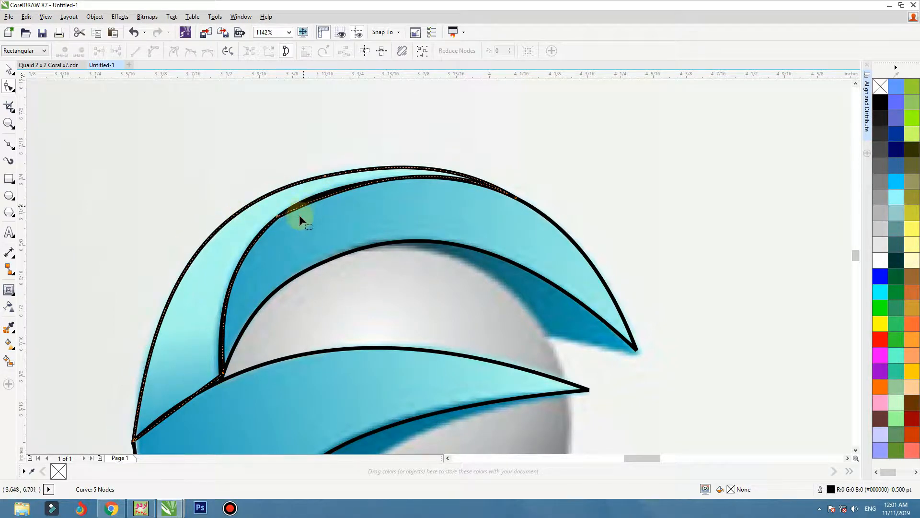
{"action": "left_click_drag", "start_coordinate": [309, 203], "coordinate": [306, 204]}
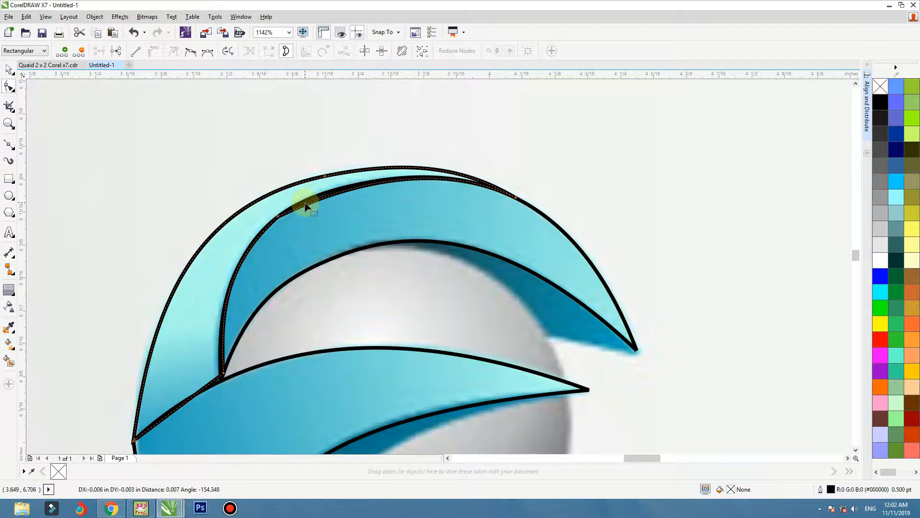
- Move the traced outlines away from the logo one at a time to check their shapes, undoing each move
{"action": "key", "text": "space"}
{"action": "scroll", "coordinate": [405, 204], "scroll_direction": "down", "scroll_amount": 2}
{"action": "left_click", "coordinate": [544, 146]}
{"action": "key", "text": "F2"}
{"action": "left_click_drag", "start_coordinate": [697, 143], "coordinate": [91, 371]}
{"action": "left_click_drag", "start_coordinate": [426, 217], "coordinate": [551, 224]}
{"action": "key", "text": "ctrl+z"}
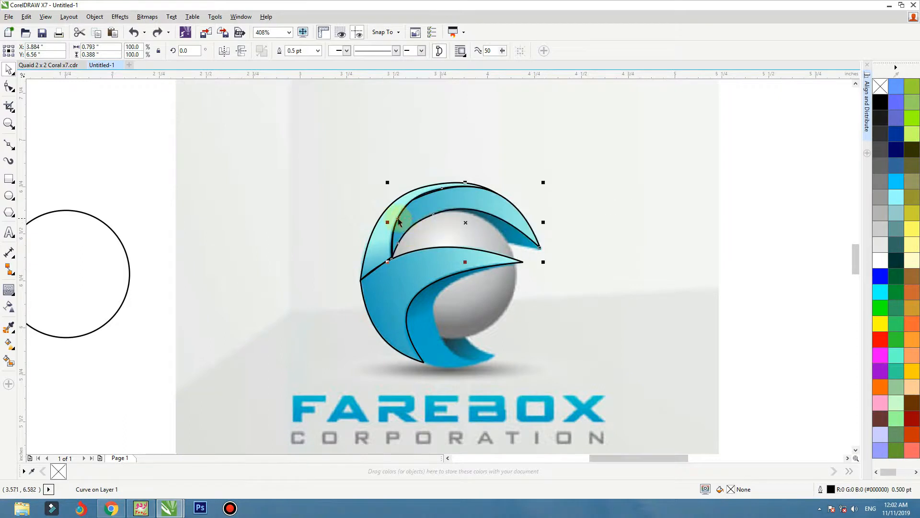
{"action": "left_click_drag", "start_coordinate": [387, 222], "coordinate": [266, 238]}
{"action": "key", "text": "ctrl+z"}
{"action": "key", "text": "ctrl+z"}
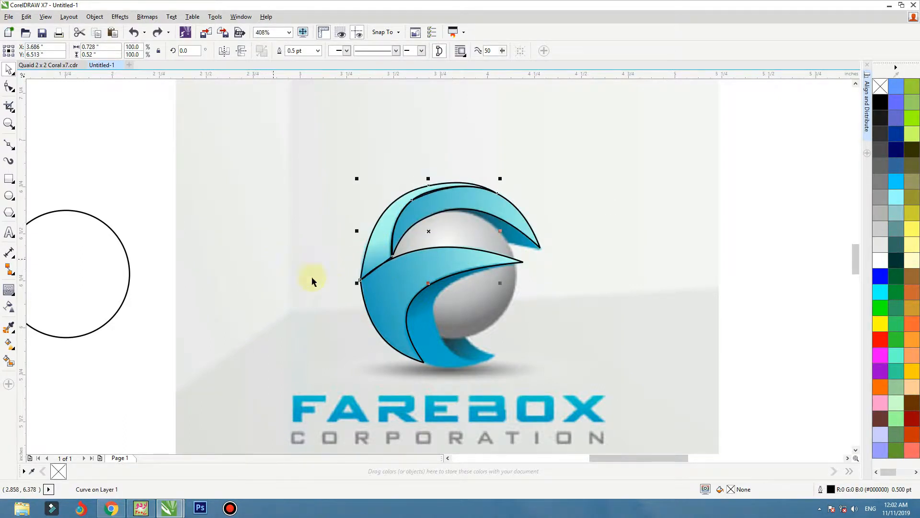
{"action": "left_click_drag", "start_coordinate": [377, 295], "coordinate": [272, 296]}
{"action": "key", "text": "ctrl+z"}
{"action": "left_click", "coordinate": [470, 328]}
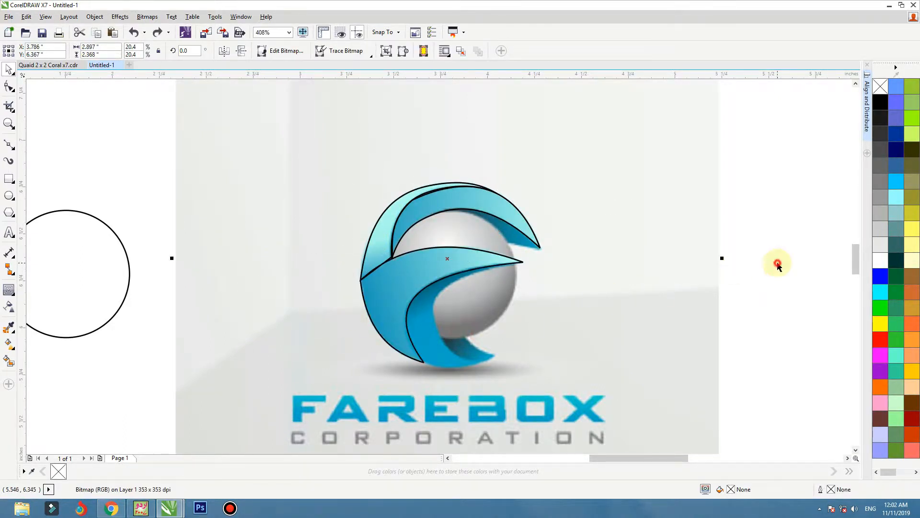
{"action": "left_click", "coordinate": [778, 265]}
- Draw a closed four-node Bézier outline with straight sides over the logo's lower inner swoosh, starting and ending at its upper-right tip
{"action": "scroll", "coordinate": [462, 314], "scroll_direction": "up", "scroll_amount": 2}
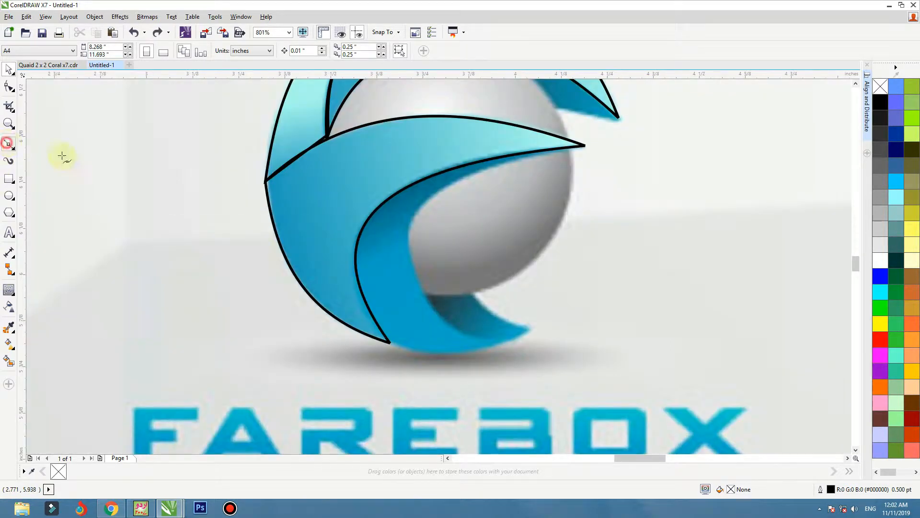
{"action": "left_click", "coordinate": [585, 145]}
{"action": "left_click", "coordinate": [510, 340]}
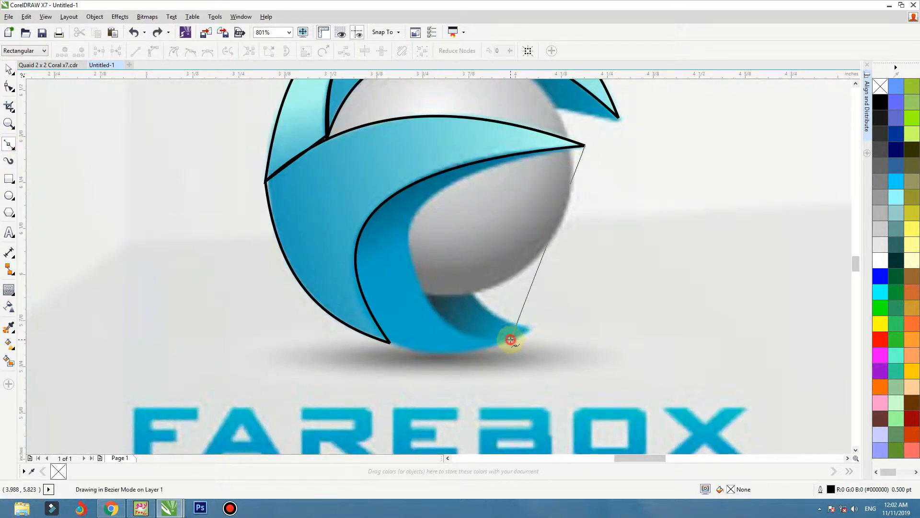
{"action": "left_click", "coordinate": [388, 344]}
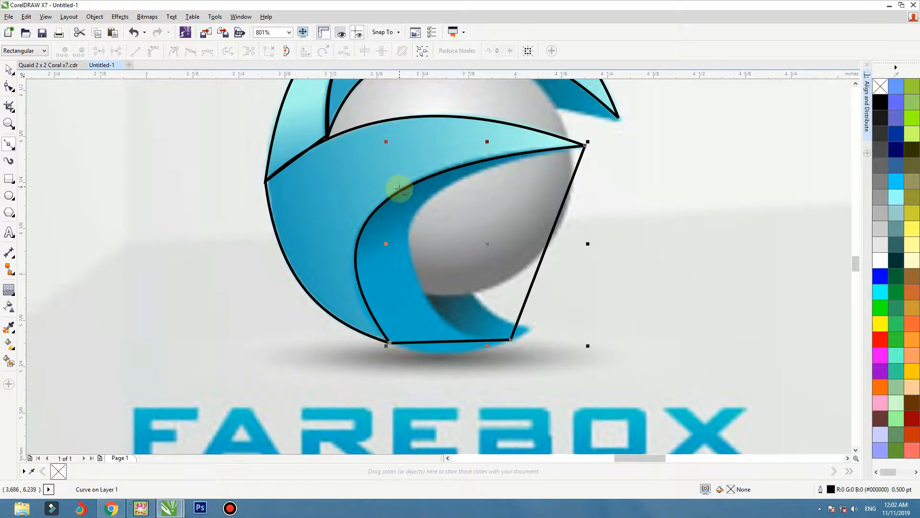
{"action": "left_click", "coordinate": [398, 192]}
{"action": "left_click", "coordinate": [586, 144]}
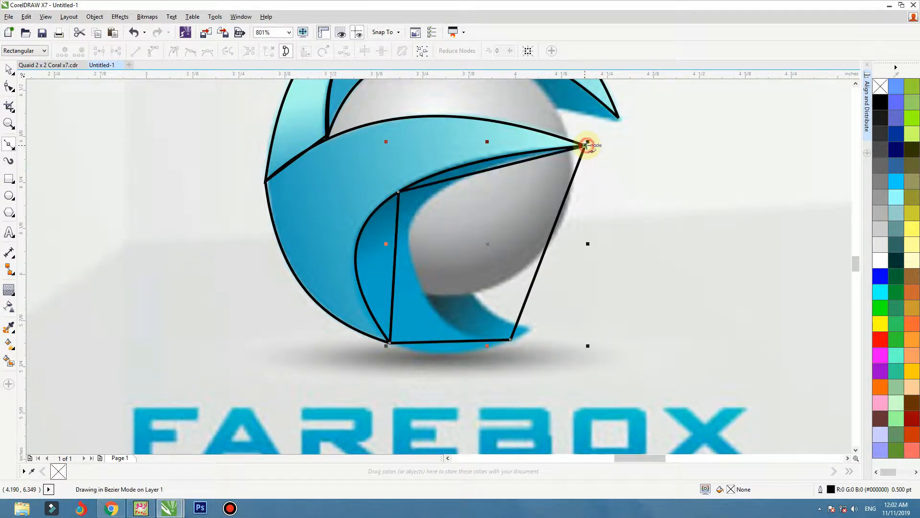
- Convert all segments of the lower inner swoosh outline to curves, bend them along its edges, and add a node on the lower part facing the sphere
{"action": "left_click", "coordinate": [8, 86]}
{"action": "left_click_drag", "start_coordinate": [636, 105], "coordinate": [307, 377]}
{"action": "left_click", "coordinate": [150, 57]}
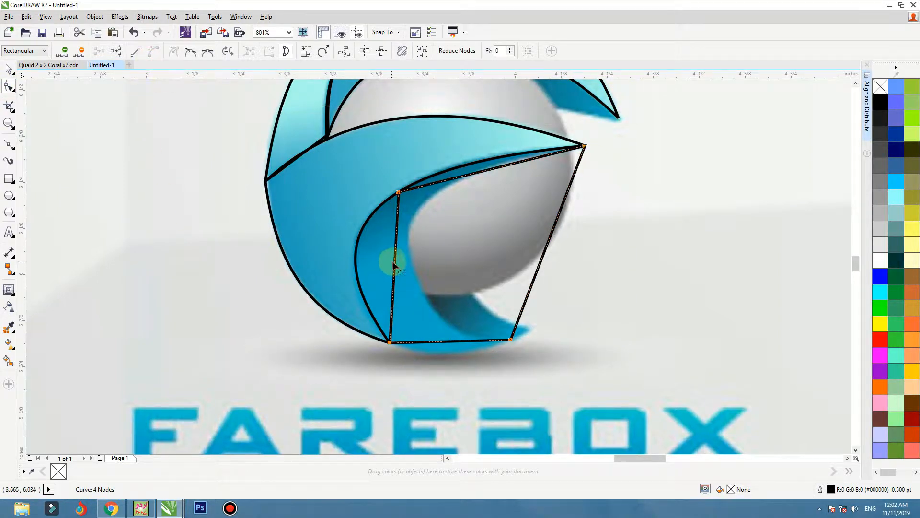
{"action": "left_click_drag", "start_coordinate": [394, 261], "coordinate": [354, 251]}
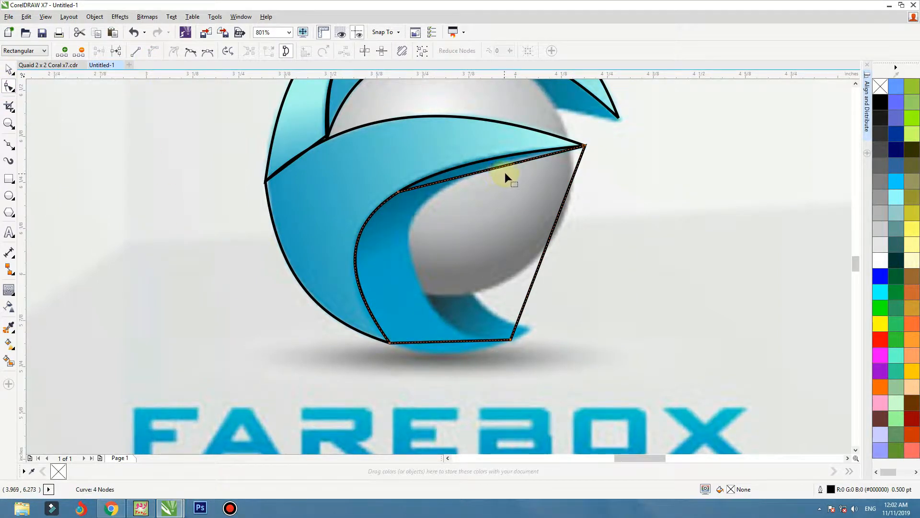
{"action": "left_click_drag", "start_coordinate": [504, 168], "coordinate": [480, 159]}
{"action": "left_click_drag", "start_coordinate": [554, 222], "coordinate": [418, 209]}
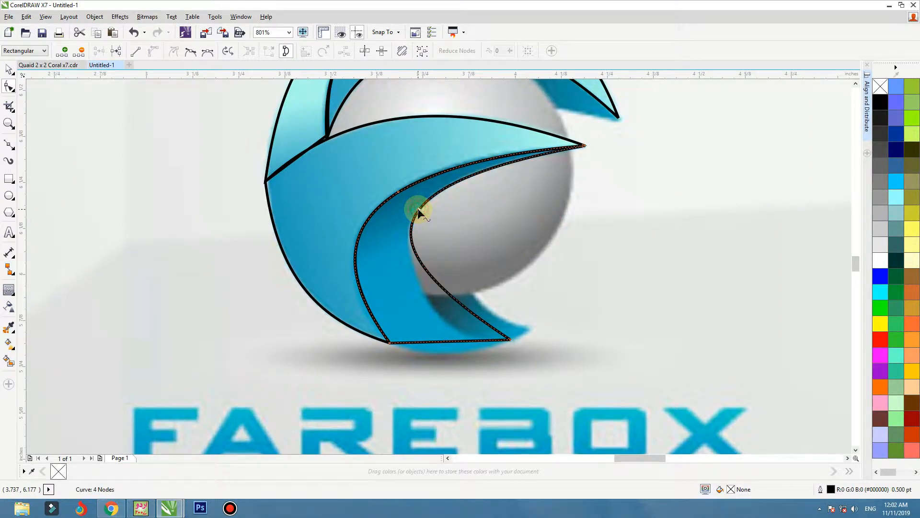
{"action": "left_click_drag", "start_coordinate": [532, 306], "coordinate": [485, 358]}
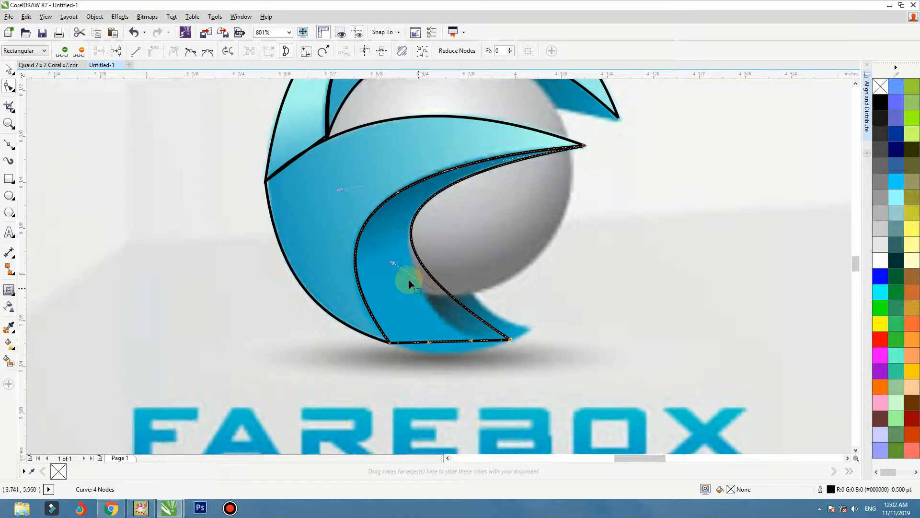
{"action": "left_click_drag", "start_coordinate": [395, 268], "coordinate": [404, 344]}
{"action": "double_click", "coordinate": [433, 308]}
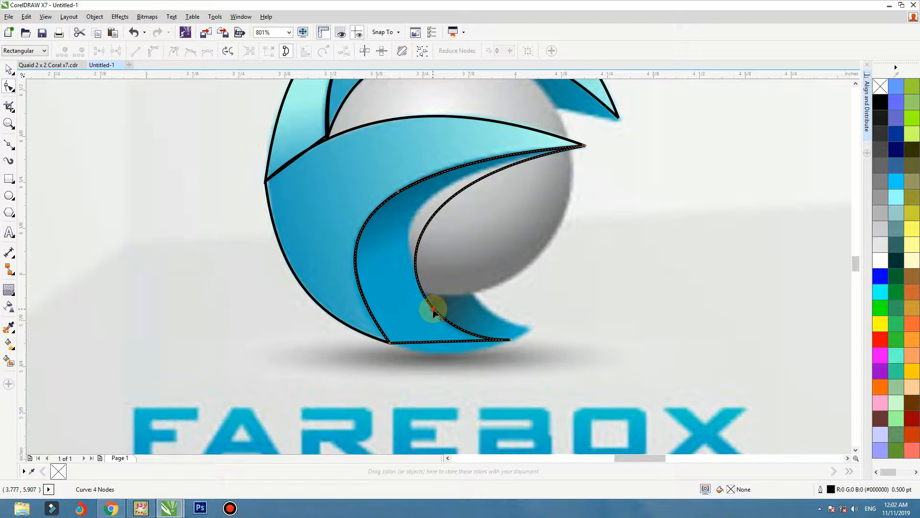
{"action": "left_click", "coordinate": [407, 157]}
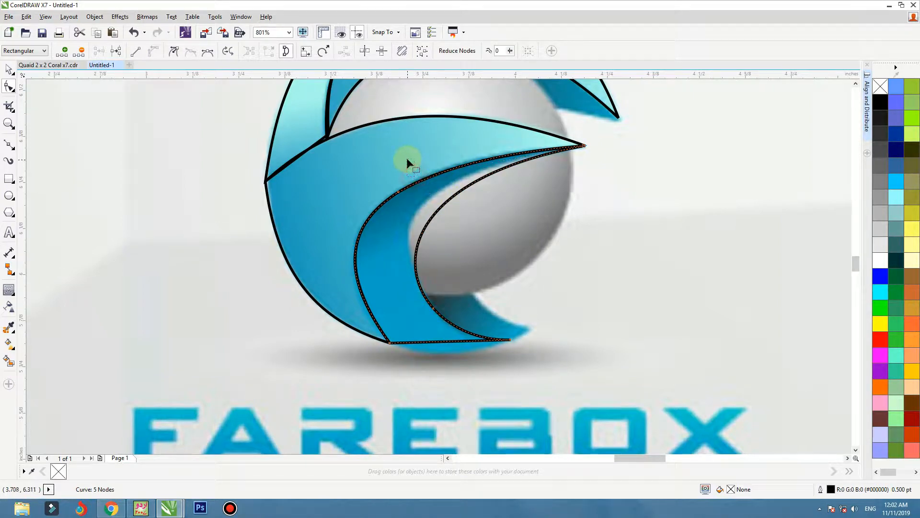
{"action": "left_click_drag", "start_coordinate": [528, 133], "coordinate": [603, 163]}
{"action": "left_click_drag", "start_coordinate": [501, 152], "coordinate": [499, 139]}
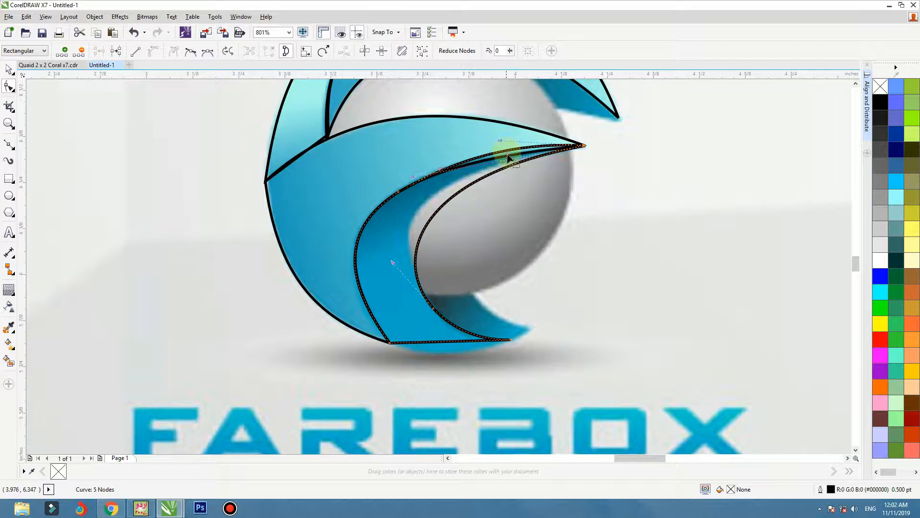
{"action": "key", "text": "ctrl+z"}
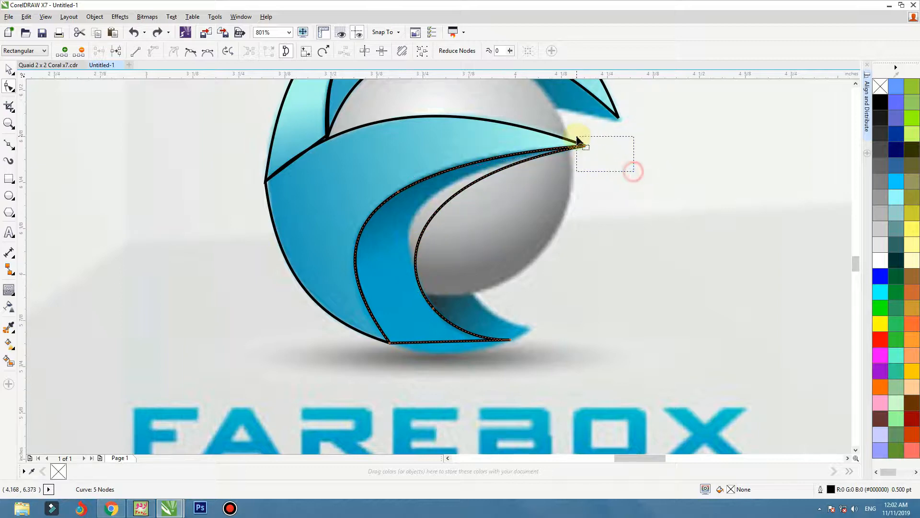
- Reshape the lower inner swoosh's edge to follow the sphere, and bend its bottom side along the logo's lower rim
{"action": "left_click", "coordinate": [412, 181]}
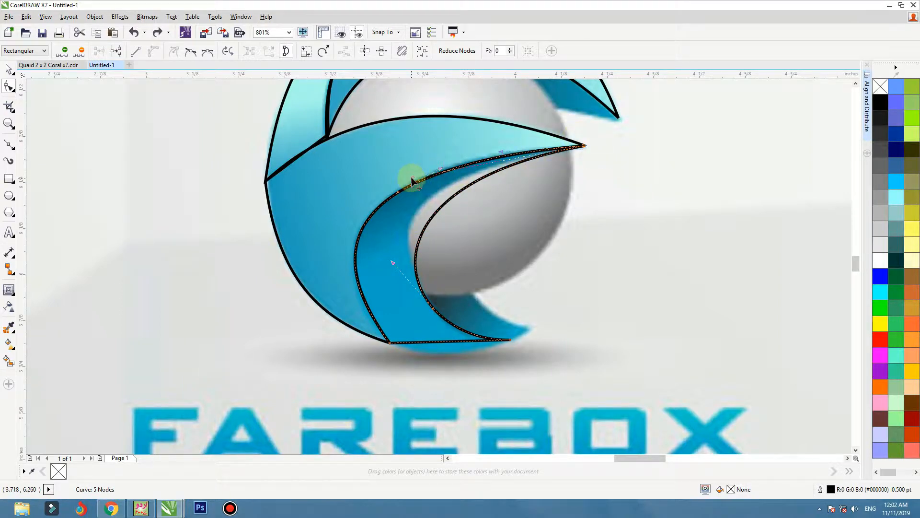
{"action": "mouse_move", "coordinate": [411, 178]}
{"action": "left_mouse_down"}
{"action": "mouse_move", "coordinate": [404, 166]}
{"action": "mouse_move", "coordinate": [381, 168]}
{"action": "left_mouse_up"}
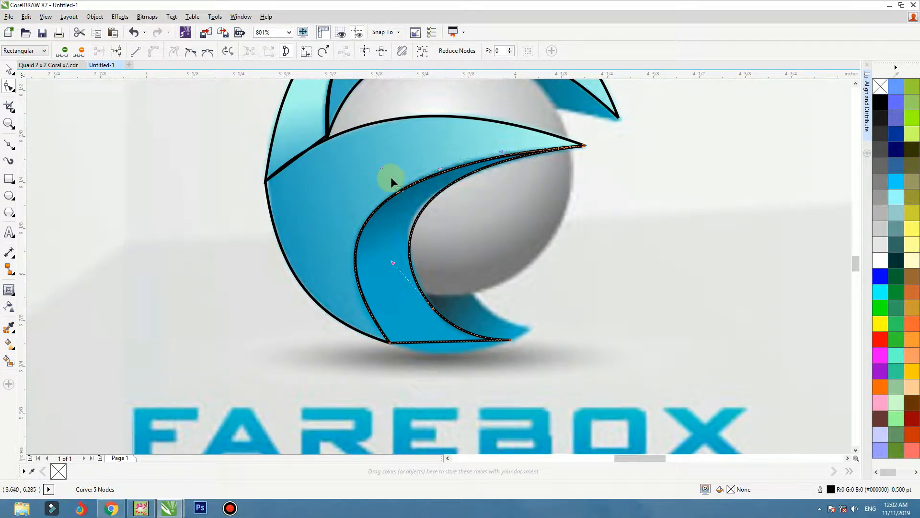
{"action": "left_click_drag", "start_coordinate": [457, 343], "coordinate": [455, 353]}
{"action": "key", "text": "space"}
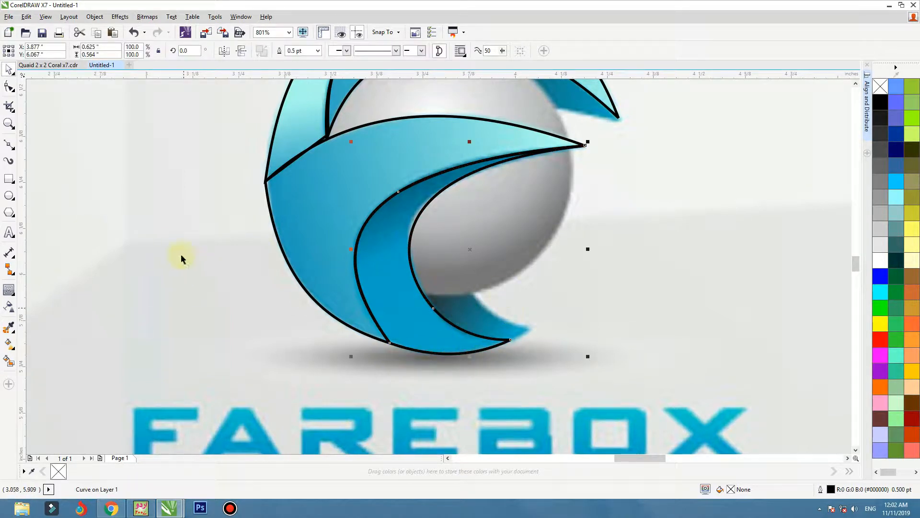
- Draw a closed four-node Bézier outline with straight sides over the small dark tail below the sphere
{"action": "left_click", "coordinate": [9, 144]}
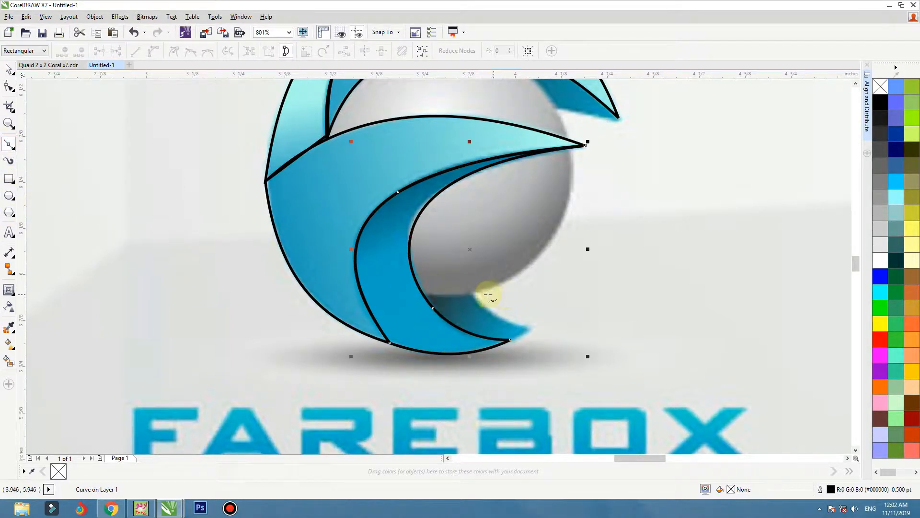
{"action": "left_click", "coordinate": [472, 292]}
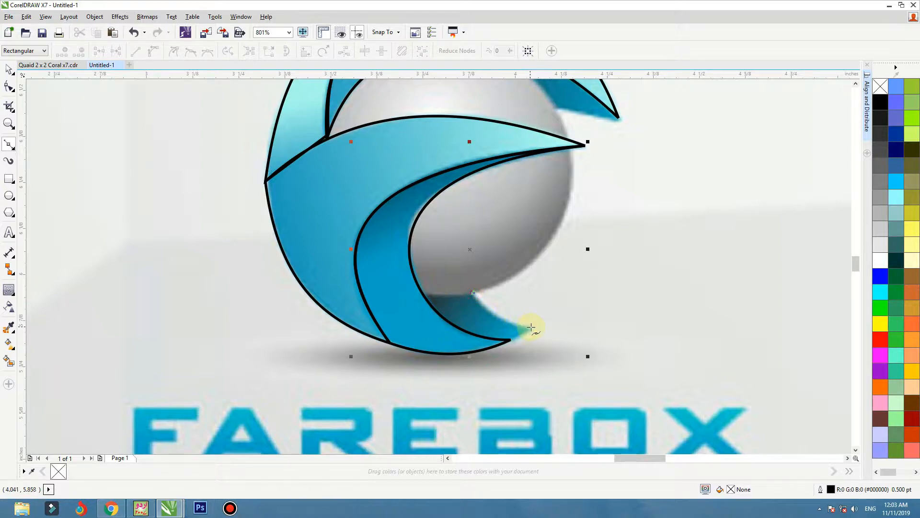
{"action": "left_click", "coordinate": [532, 327]}
{"action": "left_click", "coordinate": [508, 339]}
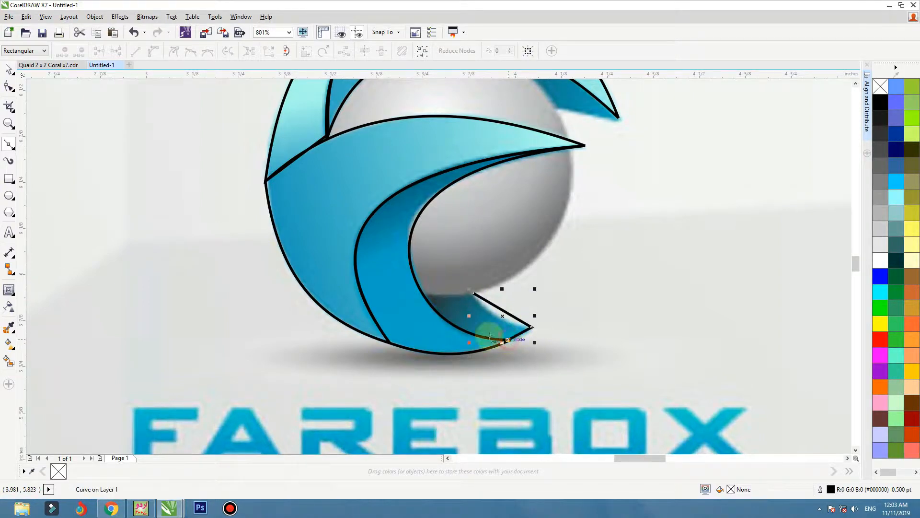
{"action": "left_click", "coordinate": [423, 295]}
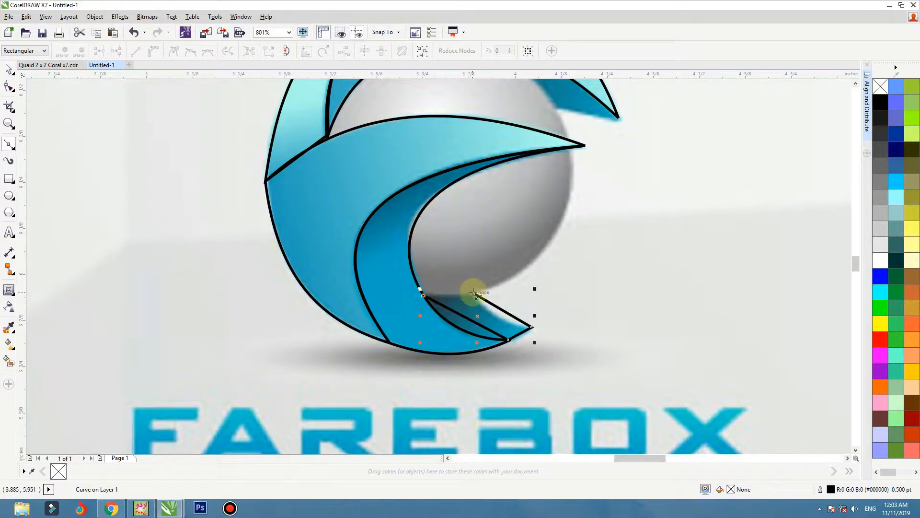
{"action": "left_click", "coordinate": [474, 292]}
- Convert all segments of the tail outline to curves and bend its two long sides along the tail's lower and upper edges
{"action": "left_click", "coordinate": [9, 87]}
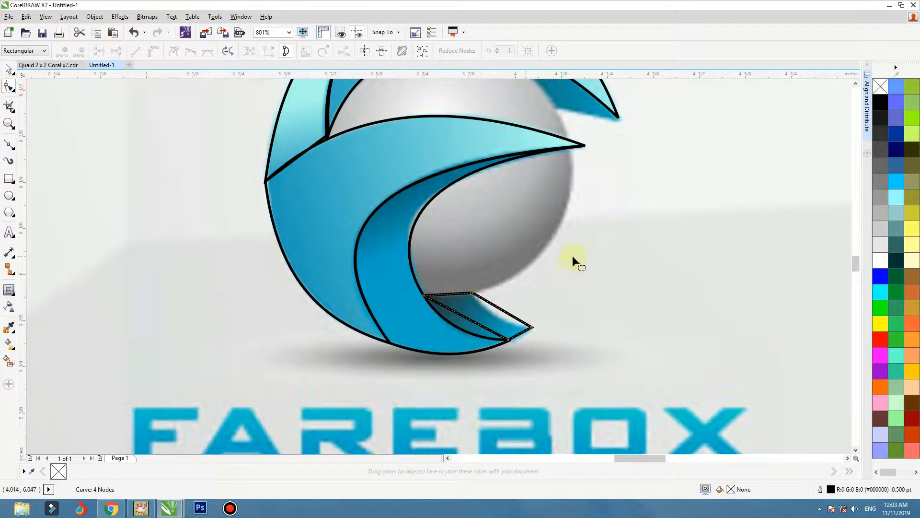
{"action": "left_click", "coordinate": [571, 263]}
{"action": "left_click", "coordinate": [154, 51]}
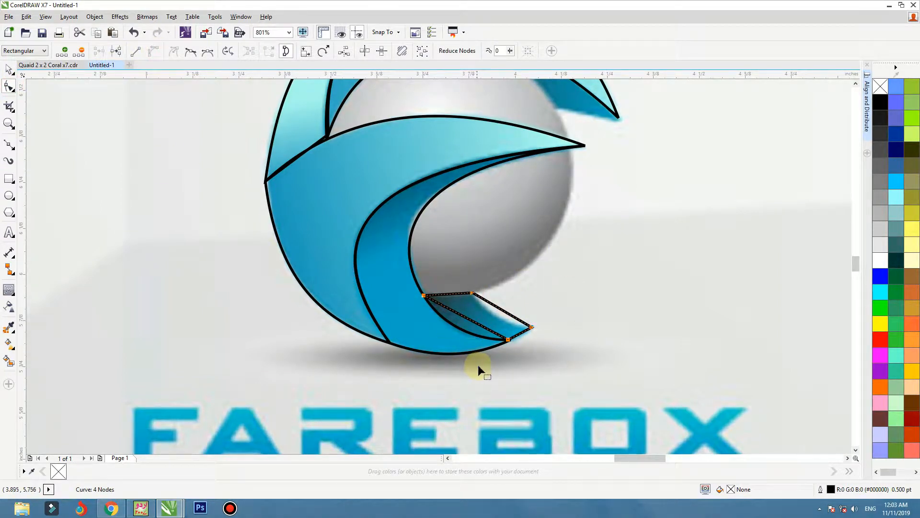
{"action": "left_click_drag", "start_coordinate": [469, 320], "coordinate": [456, 329]}
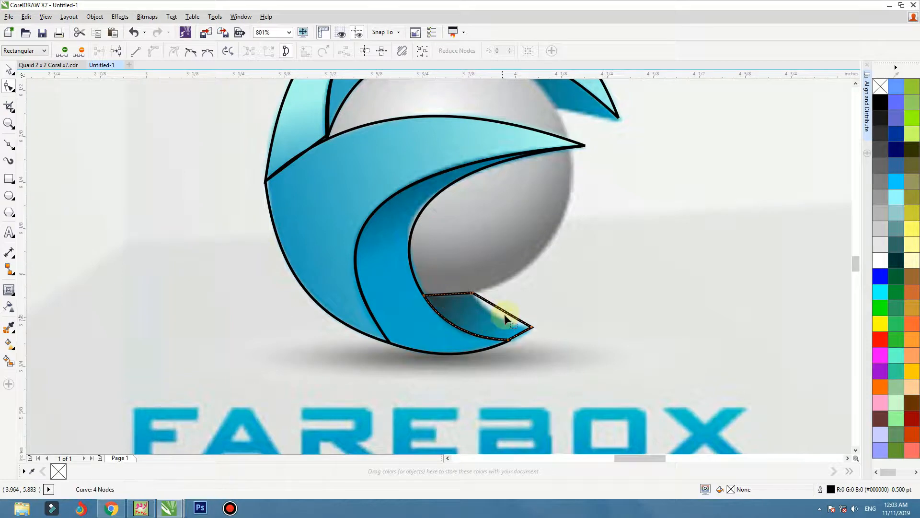
{"action": "left_click_drag", "start_coordinate": [506, 313], "coordinate": [498, 318]}
- Move the reference image to the right, clear of the traced outlines
{"action": "scroll", "coordinate": [530, 343], "scroll_direction": "down", "scroll_amount": 5}
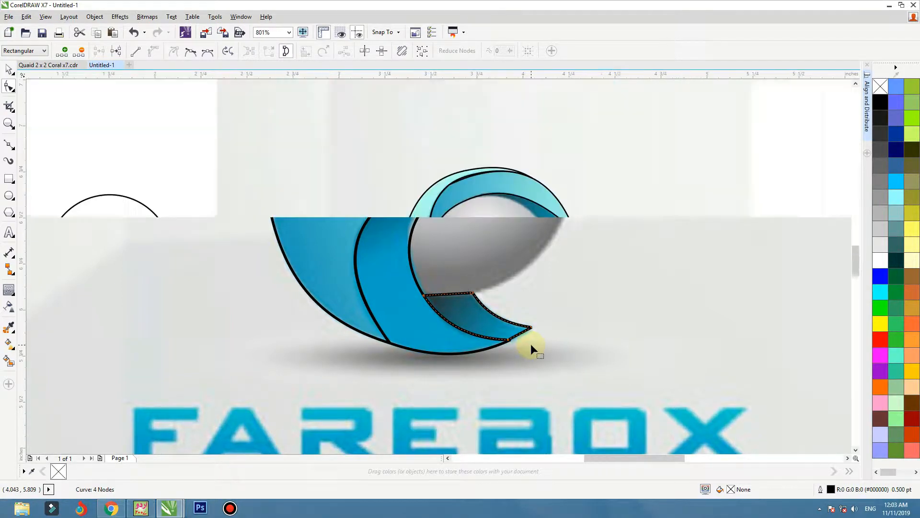
{"action": "key", "text": "space"}
{"action": "left_click", "coordinate": [584, 305]}
{"action": "left_click_drag", "start_coordinate": [559, 345], "coordinate": [788, 338]}
{"action": "left_click", "coordinate": [345, 183]}
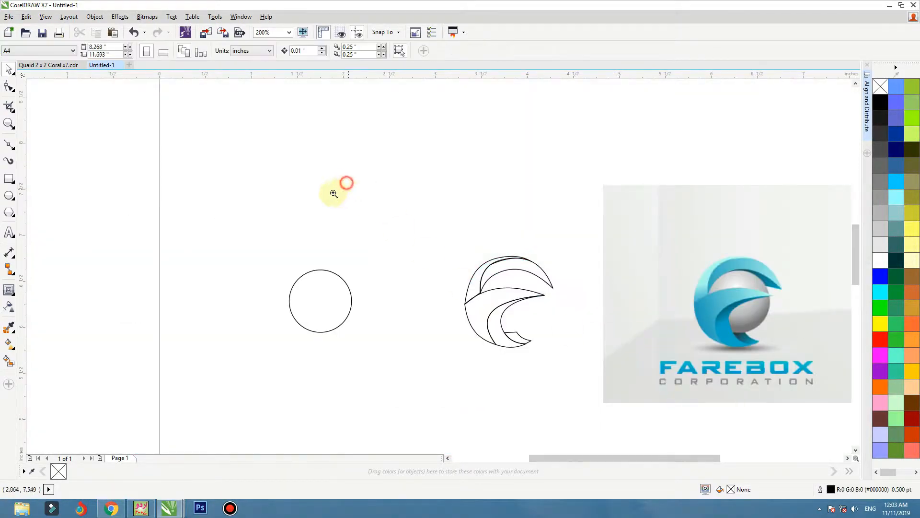
- Pull the inner-edge node of the outer left crescent inward so that the crescent overlaps the upper swoosh
{"action": "key", "text": "F2"}
{"action": "left_click_drag", "start_coordinate": [405, 195], "coordinate": [629, 358]}
{"action": "left_click", "coordinate": [468, 253]}
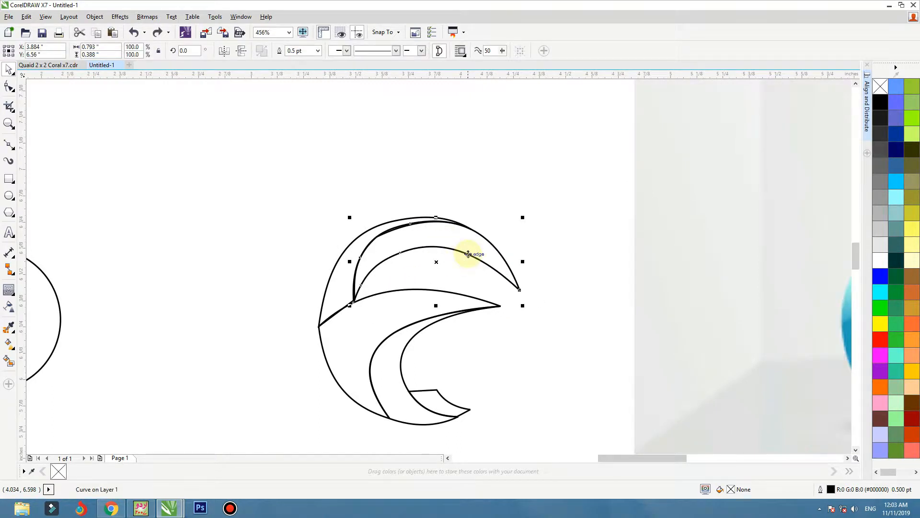
{"action": "key", "text": "F10"}
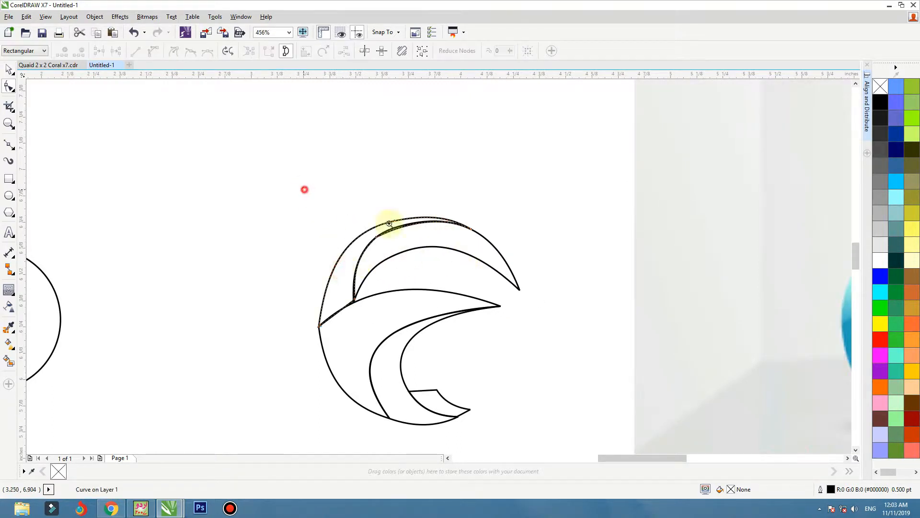
{"action": "scroll", "coordinate": [444, 232], "scroll_direction": "up", "scroll_amount": 3}
{"action": "left_click_drag", "start_coordinate": [236, 247], "coordinate": [272, 273]}
{"action": "key", "text": "space"}
- Try to trim the upper swoosh with the overlapping outer crescent
{"action": "left_click", "coordinate": [376, 274], "text": "shift"}
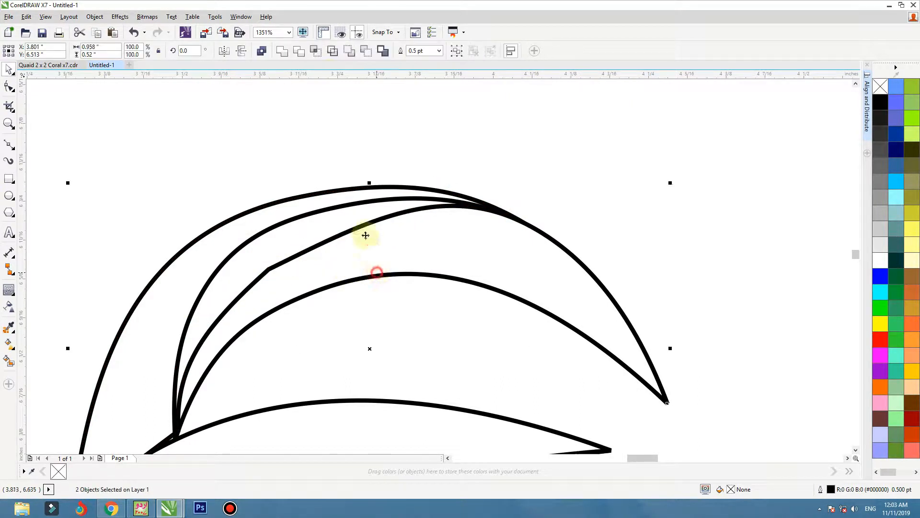
{"action": "left_click", "coordinate": [302, 51]}
{"action": "left_click", "coordinate": [356, 124]}
{"action": "key", "text": "ctrl+z"}
{"action": "left_click", "coordinate": [438, 145]}
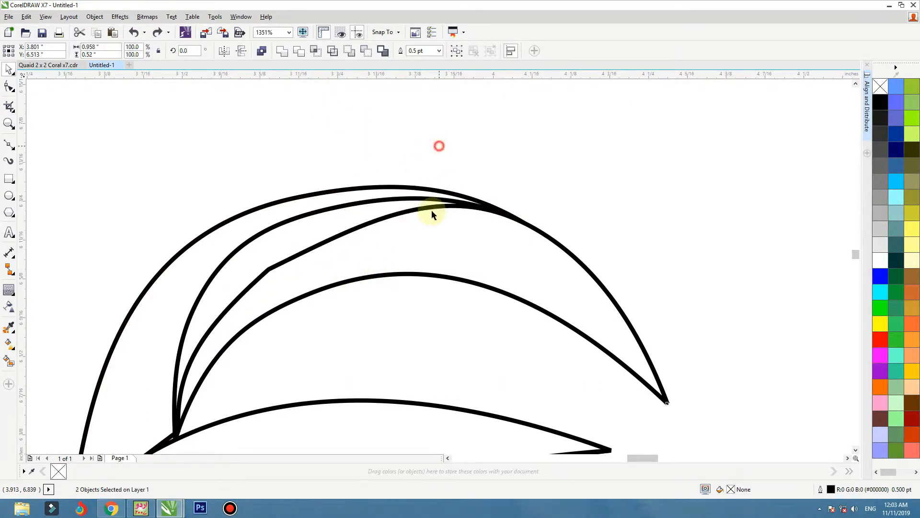
- Trim the outer left crescent with the upper swoosh, removing the overlap between the two shapes
{"action": "left_click_drag", "start_coordinate": [440, 240], "coordinate": [501, 274]}
{"action": "key", "text": "ctrl+z"}
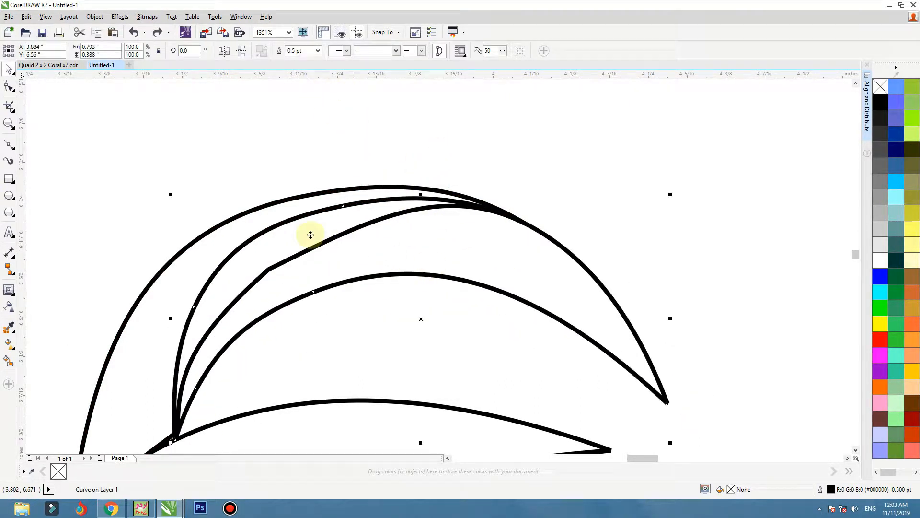
{"action": "left_click", "coordinate": [283, 205], "text": "shift"}
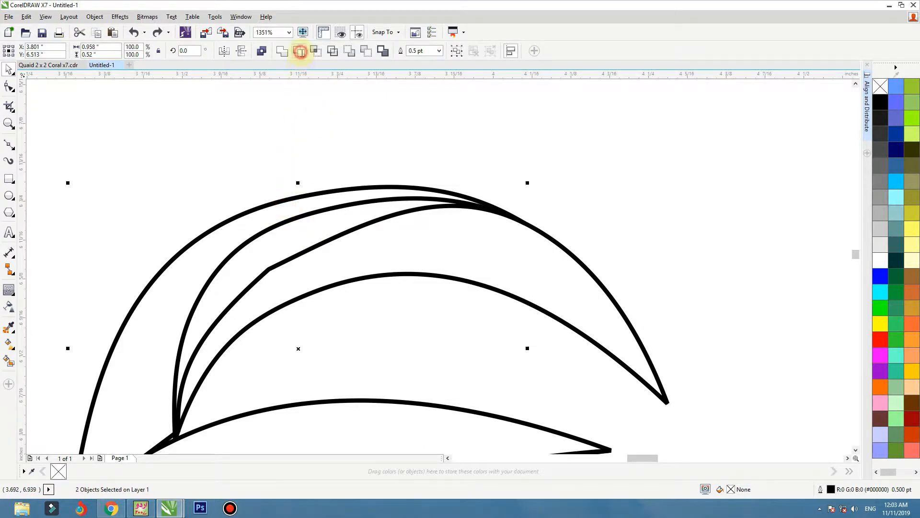
{"action": "left_click", "coordinate": [301, 51]}
{"action": "left_click", "coordinate": [317, 115]}
{"action": "left_click", "coordinate": [335, 248]}
{"action": "scroll", "coordinate": [389, 189], "scroll_direction": "down", "scroll_amount": 2}
{"action": "left_click", "coordinate": [512, 166]}
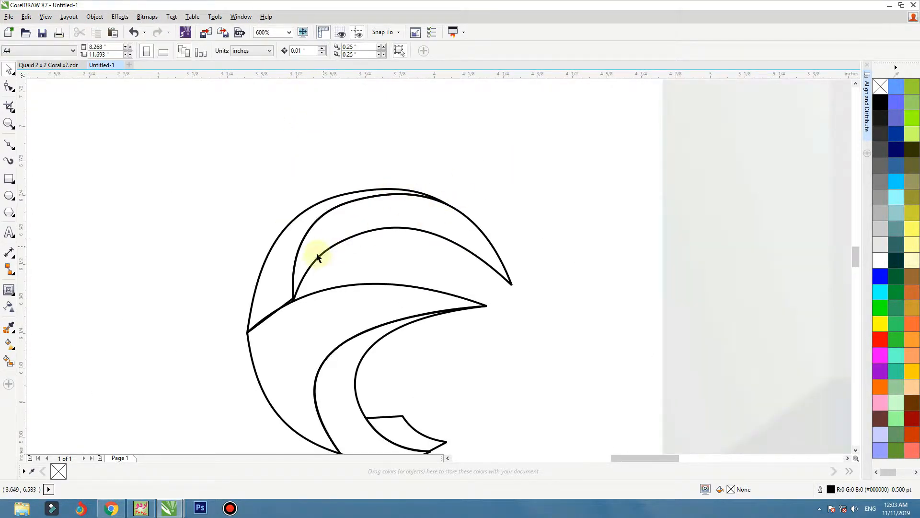
- Trim the base of the outer left crescent with the large lower-left swoosh
{"action": "left_click_drag", "start_coordinate": [302, 333], "coordinate": [309, 349]}
{"action": "key", "text": "ctrl+z"}
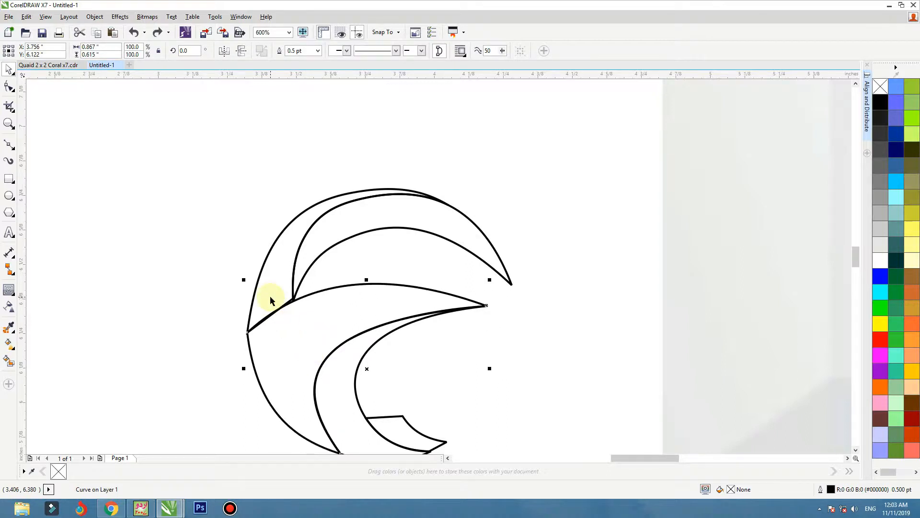
{"action": "left_click", "coordinate": [267, 294], "text": "shift"}
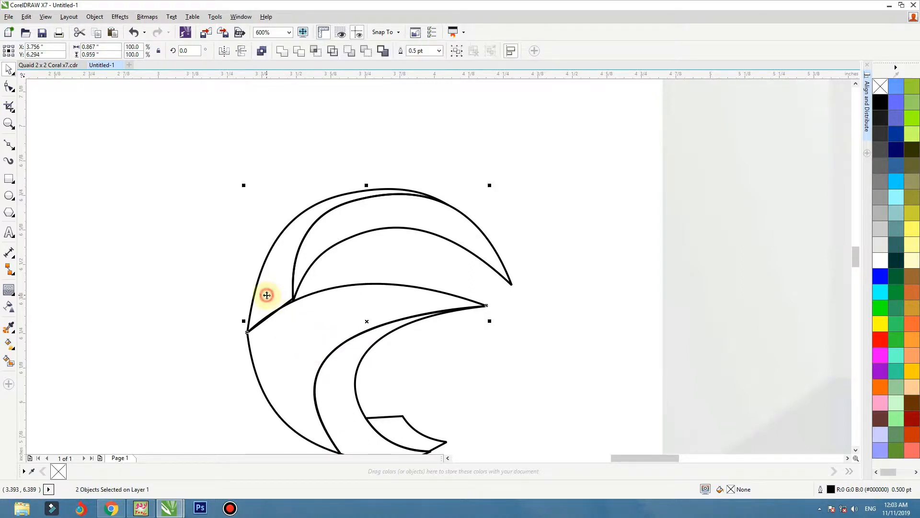
{"action": "left_click", "coordinate": [300, 52]}
{"action": "left_click", "coordinate": [181, 204]}
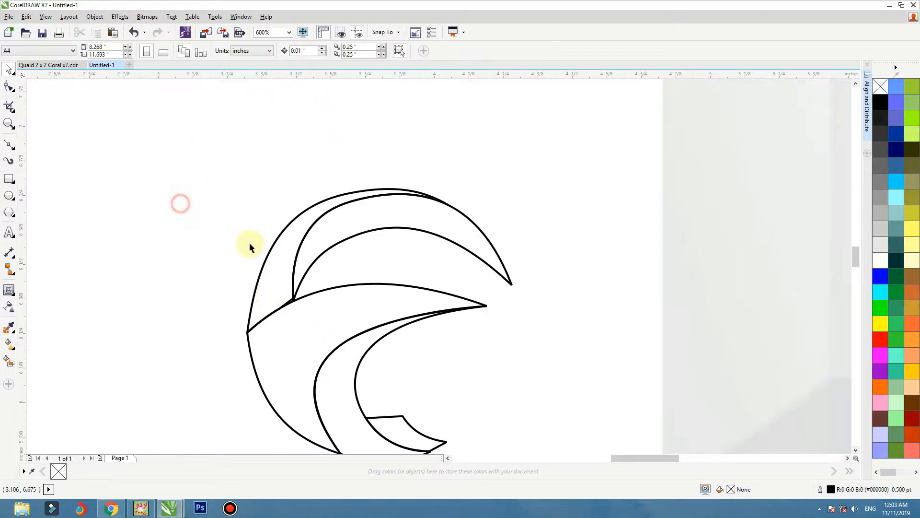
{"action": "left_click", "coordinate": [291, 322]}
{"action": "key", "text": "F10"}
{"action": "left_click_drag", "start_coordinate": [381, 239], "coordinate": [153, 424]}
{"action": "scroll", "coordinate": [239, 313], "scroll_direction": "down", "scroll_amount": 2}
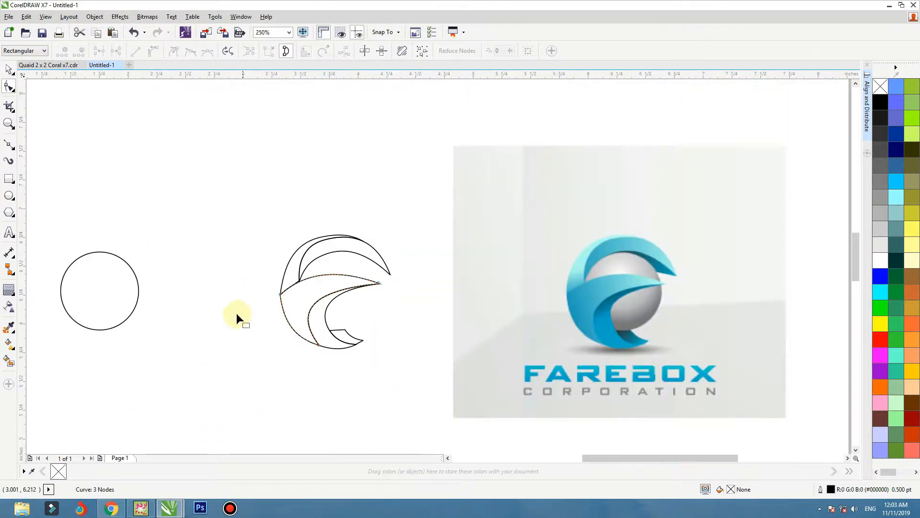
{"action": "left_click_drag", "start_coordinate": [364, 297], "coordinate": [433, 359]}
{"action": "key", "text": "space"}
{"action": "left_click_drag", "start_coordinate": [238, 181], "coordinate": [424, 376]}
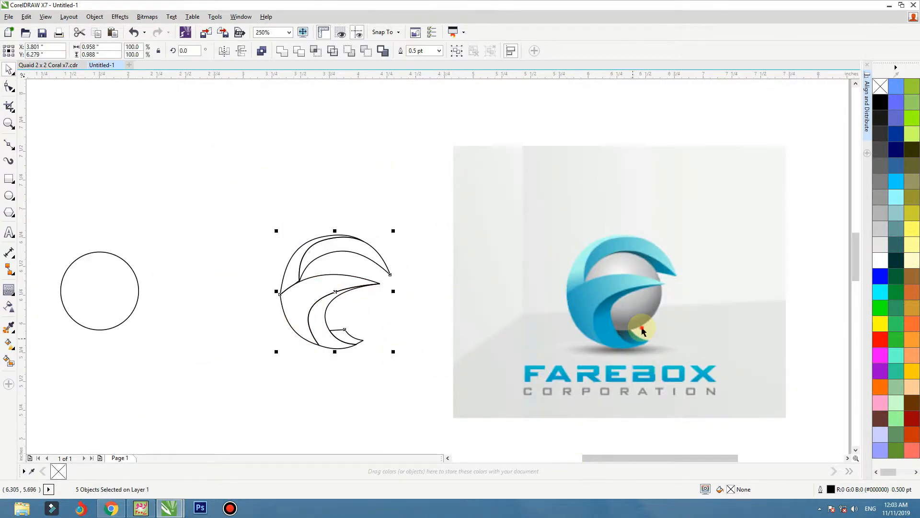
- Apply a uniform transparency to the reference image so that it appears faded
{"action": "left_click", "coordinate": [641, 326]}
{"action": "left_click", "coordinate": [8, 307]}
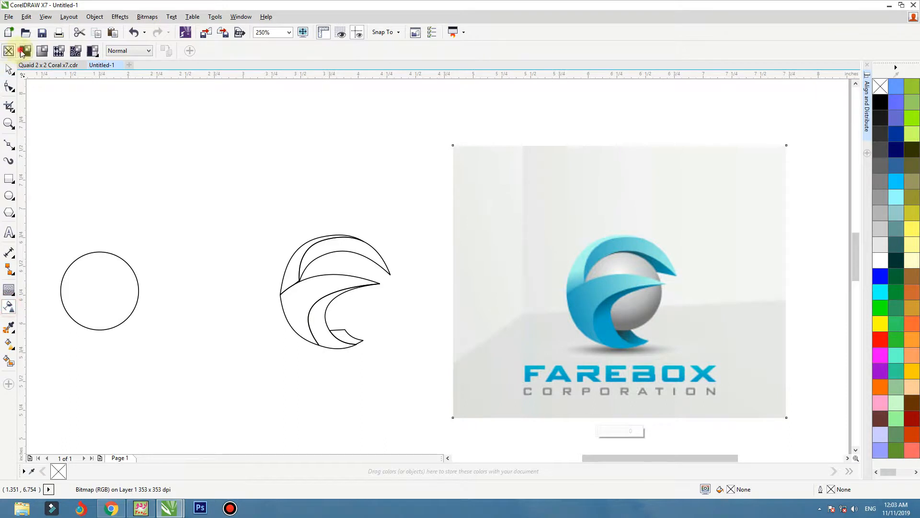
{"action": "left_click", "coordinate": [21, 50]}
{"action": "left_click", "coordinate": [9, 69]}
- Move all five traced outlines together onto the sphere logo in the faded reference image
{"action": "left_click_drag", "start_coordinate": [232, 182], "coordinate": [431, 378]}
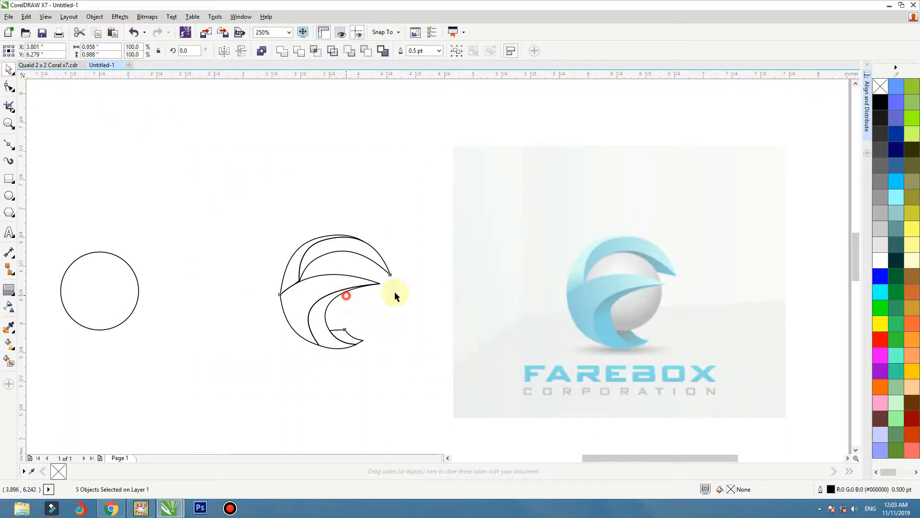
{"action": "left_click_drag", "start_coordinate": [395, 292], "coordinate": [575, 283]}
{"action": "left_click_drag", "start_coordinate": [434, 206], "coordinate": [206, 408]}
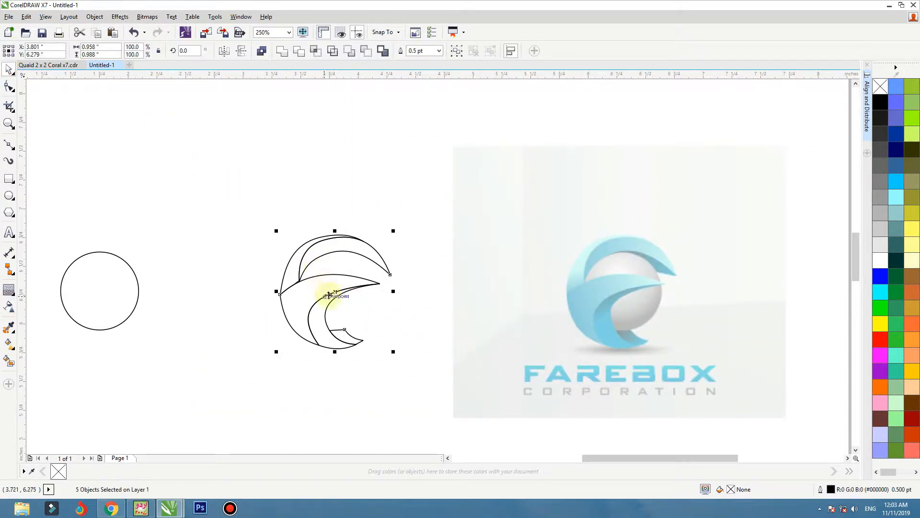
{"action": "left_click_drag", "start_coordinate": [329, 293], "coordinate": [350, 365]}
{"action": "key", "text": "shift+F2"}
{"action": "left_click", "coordinate": [827, 275]}
{"action": "scroll", "coordinate": [561, 276], "scroll_direction": "down", "scroll_amount": 1}
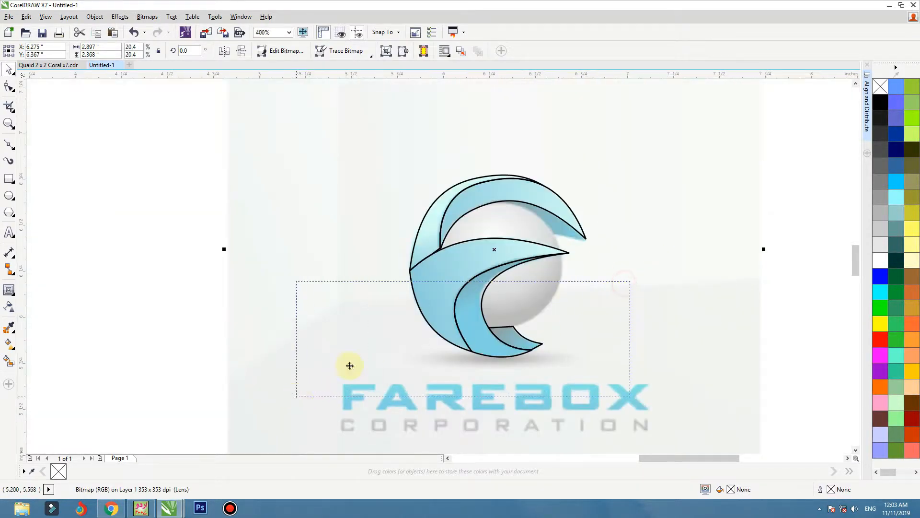
- Give the small tail shape below the sphere a red outline
{"action": "left_click", "coordinate": [520, 290]}
{"action": "left_click_drag", "start_coordinate": [507, 295], "coordinate": [520, 308]}
{"action": "key", "text": "ctrl+z"}
{"action": "scroll", "coordinate": [520, 307], "scroll_direction": "down", "scroll_amount": 1}
{"action": "left_click", "coordinate": [561, 281]}
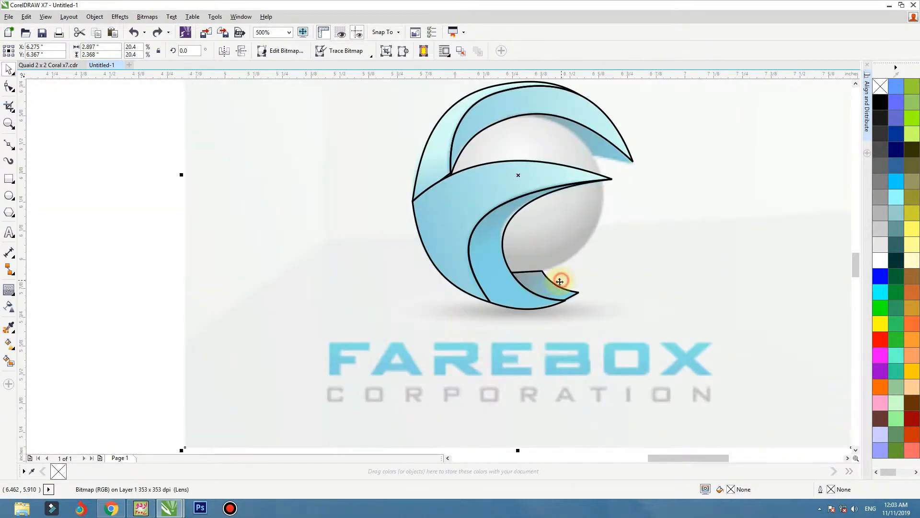
{"action": "left_click", "coordinate": [560, 281]}
{"action": "right_click", "coordinate": [880, 339]}
{"action": "scroll", "coordinate": [529, 293], "scroll_direction": "up", "scroll_amount": 3}
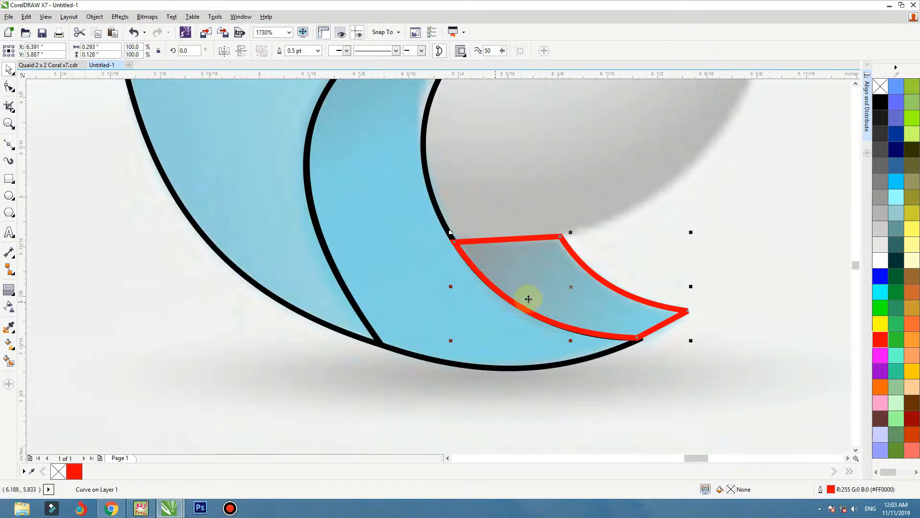
- Give the lower inner swoosh a red outline
{"action": "scroll", "coordinate": [528, 299], "scroll_direction": "down", "scroll_amount": 2}
{"action": "left_click", "coordinate": [489, 250]}
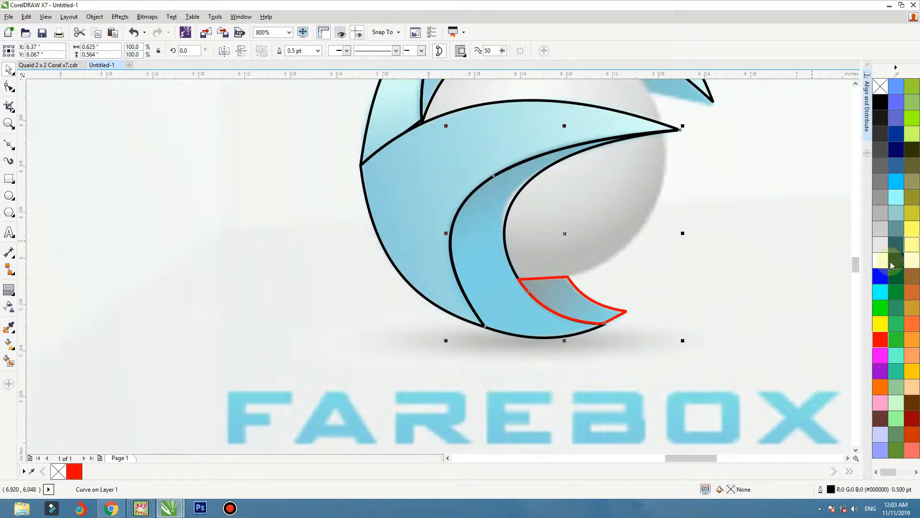
{"action": "right_click", "coordinate": [884, 341]}
- Bring the large lower-left swoosh to the front and give it a red outline
{"action": "left_click", "coordinate": [425, 213]}
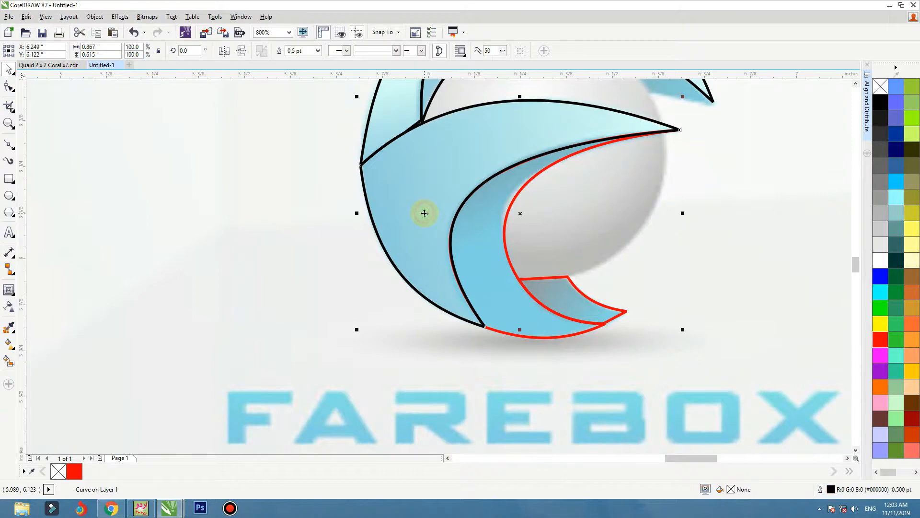
{"action": "left_click", "coordinate": [471, 228]}
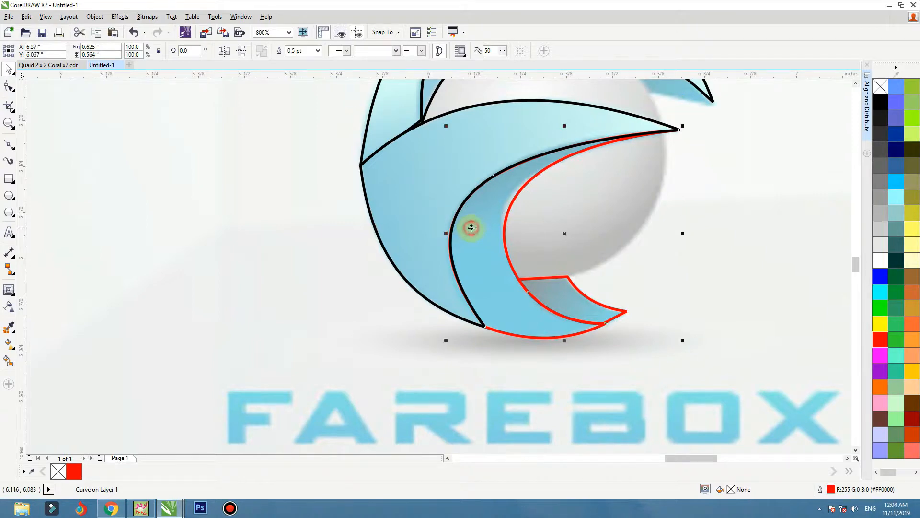
{"action": "left_click", "coordinate": [385, 190]}
{"action": "key", "text": "shift+Page_Up"}
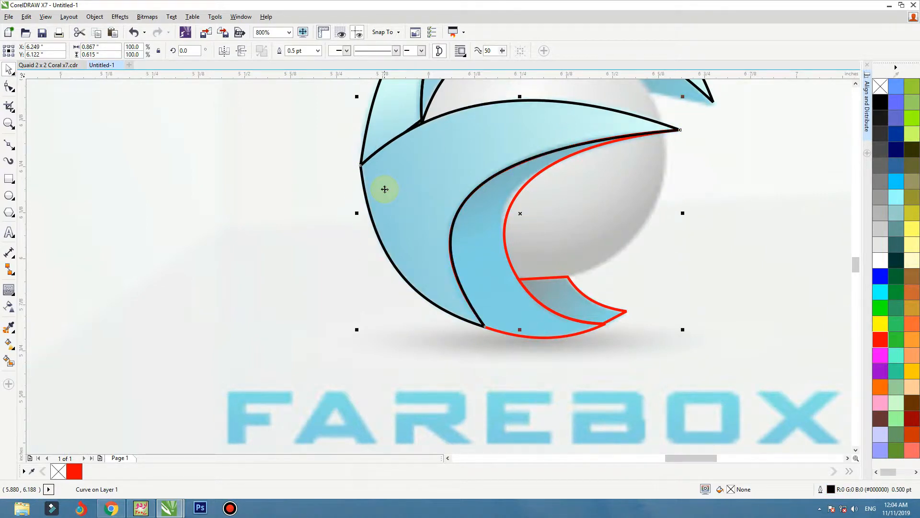
{"action": "scroll", "coordinate": [420, 293], "scroll_direction": "down", "scroll_amount": 1}
{"action": "key", "text": "F2"}
{"action": "left_click_drag", "start_coordinate": [308, 323], "coordinate": [232, 314]}
{"action": "right_click", "coordinate": [881, 340]}
- Give the upper swoosh a red outline
{"action": "scroll", "coordinate": [410, 360], "scroll_direction": "down", "scroll_amount": 1}
{"action": "key", "text": "F2"}
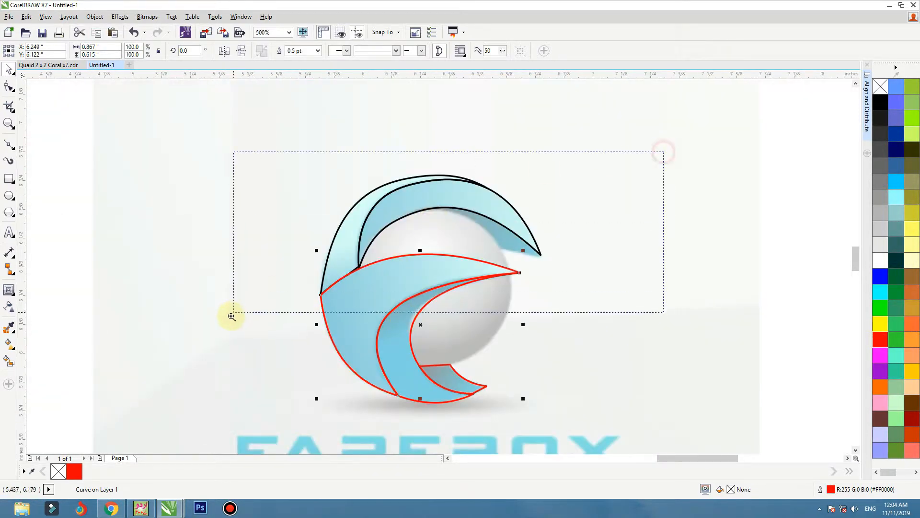
{"action": "left_click", "coordinate": [391, 221]}
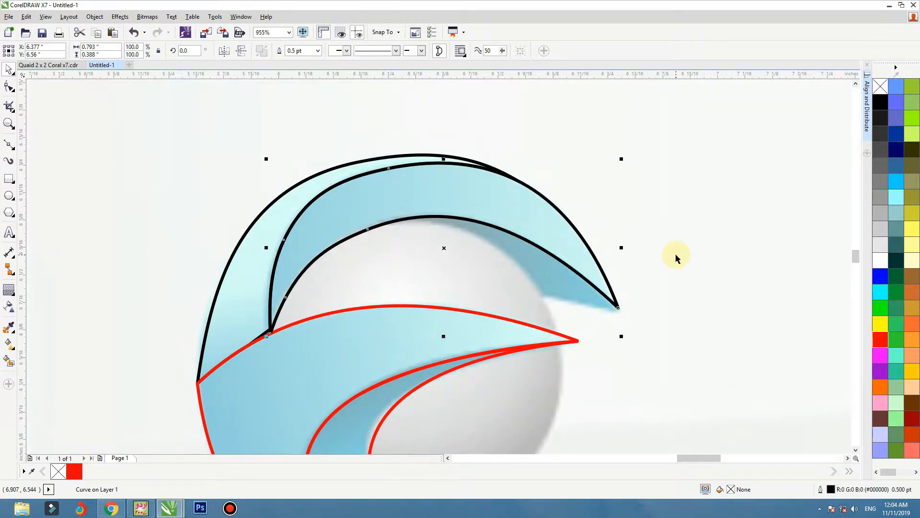
{"action": "right_click", "coordinate": [881, 340]}
- Try to simplify the upper swoosh's inner edge by deleting a node
{"action": "double_click", "coordinate": [480, 193]}
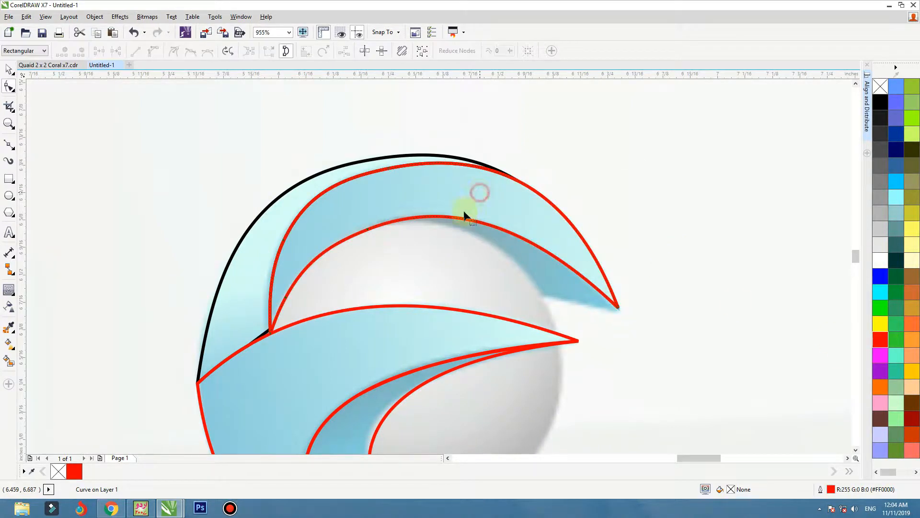
{"action": "key", "text": "Delete"}
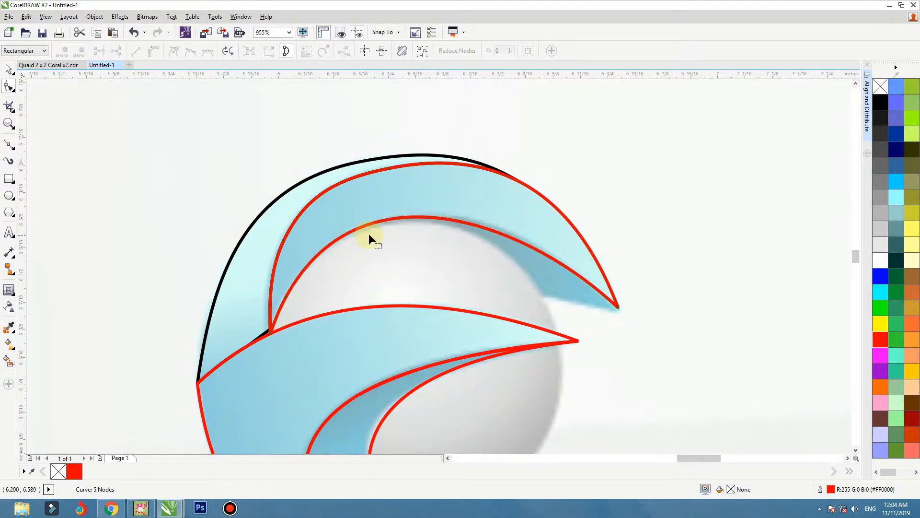
{"action": "left_click", "coordinate": [580, 289]}
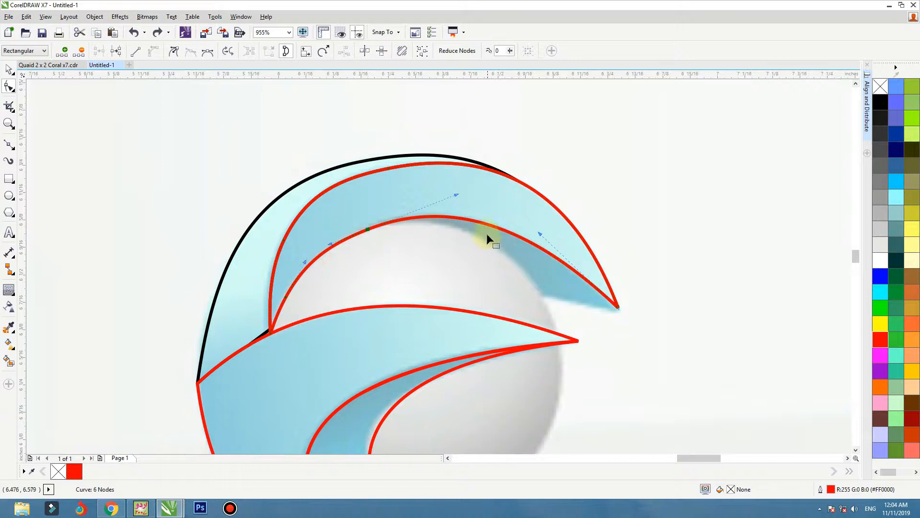
{"action": "left_click", "coordinate": [326, 253]}
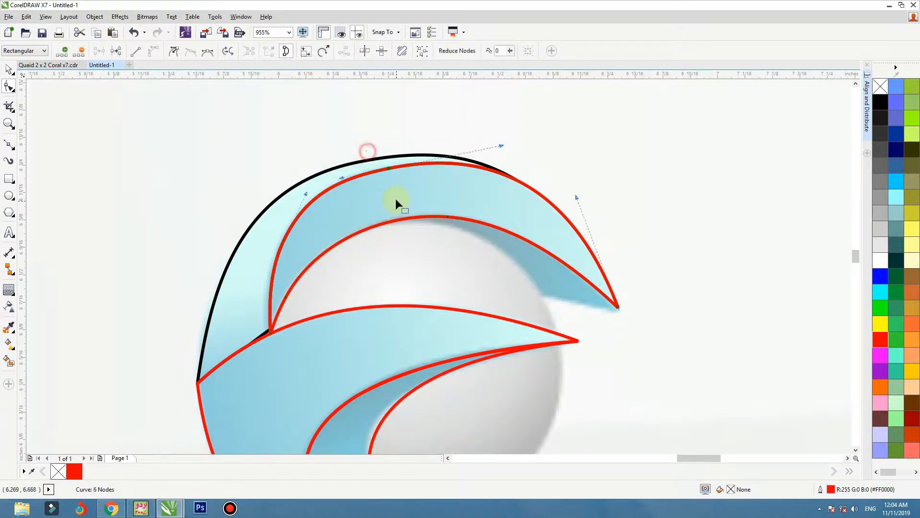
{"action": "key", "text": "ctrl+z"}
{"action": "left_click", "coordinate": [523, 189]}
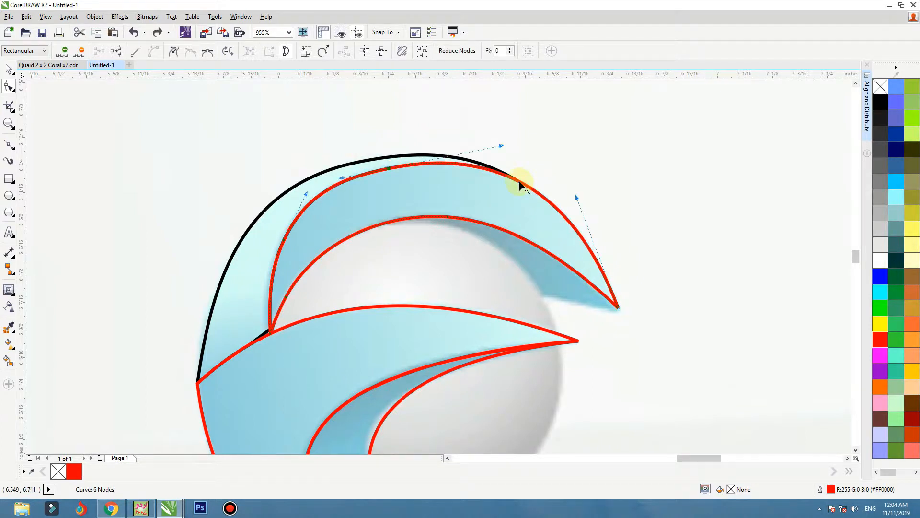
- Add a node to the upper swoosh where it meets the crescent's tip, and delete two nodes from its upper-left edge
{"action": "double_click", "coordinate": [516, 179]}
{"action": "left_click_drag", "start_coordinate": [396, 154], "coordinate": [382, 180]}
{"action": "key", "text": "Delete"}
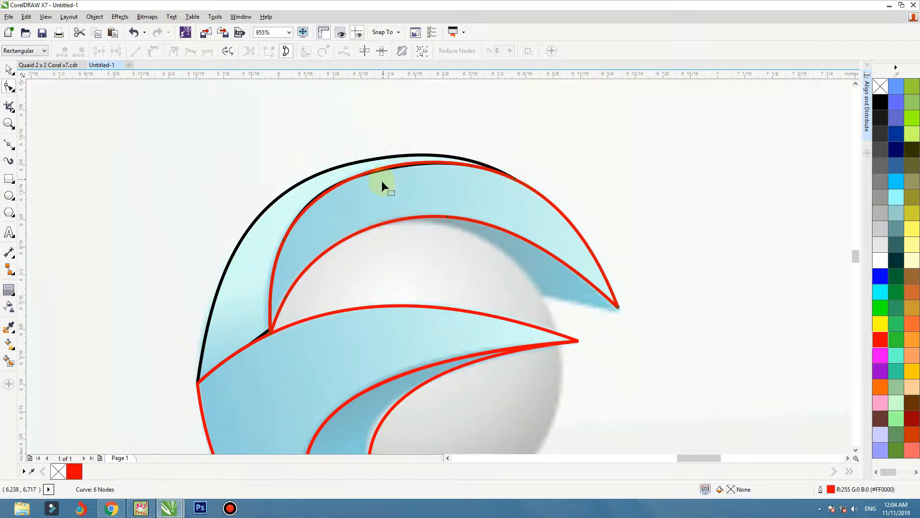
{"action": "left_click_drag", "start_coordinate": [269, 208], "coordinate": [293, 240]}
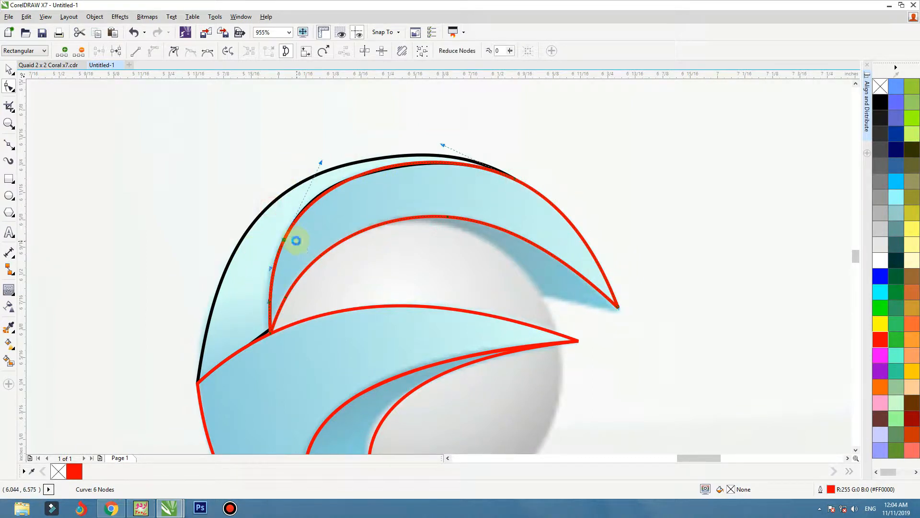
{"action": "key", "text": "Delete"}
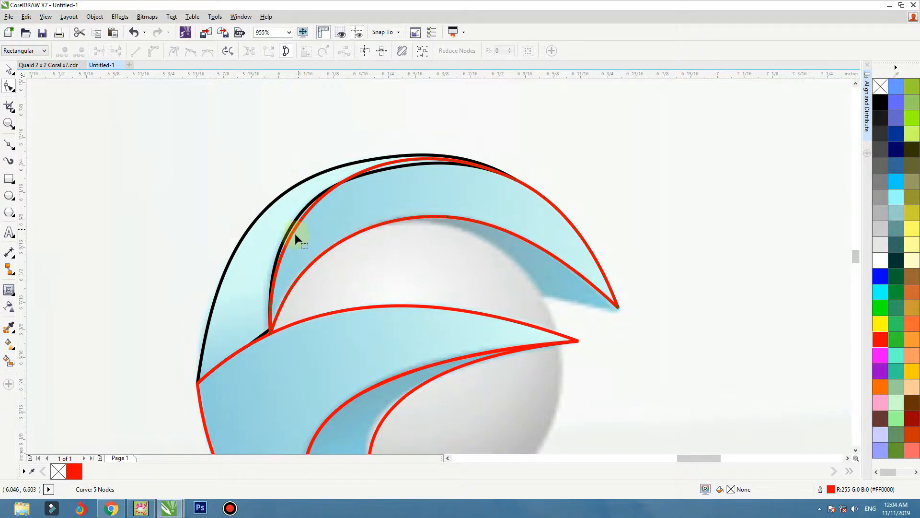
{"action": "key", "text": "ctrl+z"}
- Move the nodes of the black crescent's inner edge inward so the crescent overlaps beneath the red upper swoosh
{"action": "key", "text": "z"}
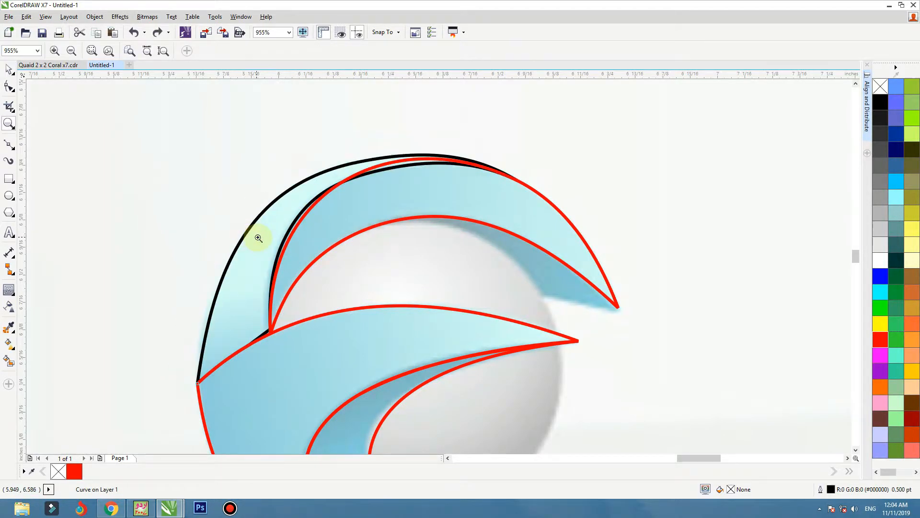
{"action": "left_click", "coordinate": [258, 238]}
{"action": "scroll", "coordinate": [273, 242], "scroll_direction": "down", "scroll_amount": 2}
{"action": "left_click_drag", "start_coordinate": [195, 164], "coordinate": [543, 347]}
{"action": "key", "text": "space"}
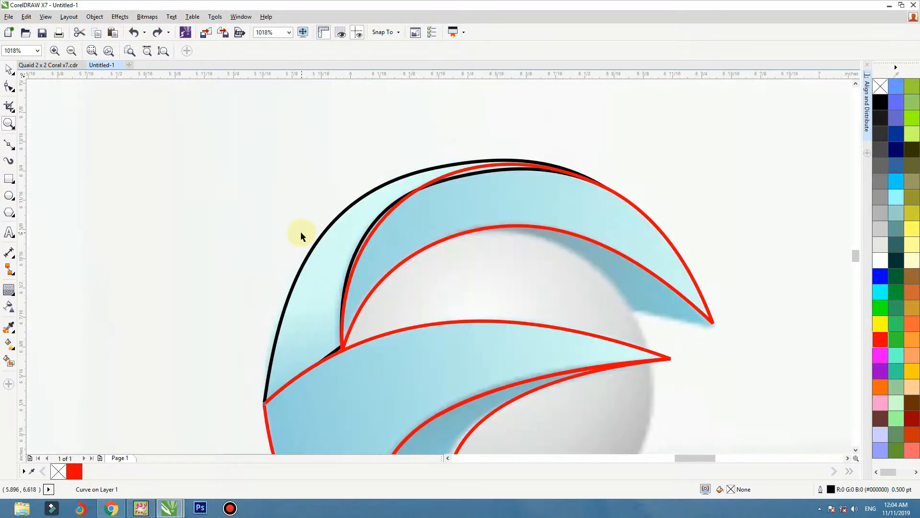
{"action": "left_click", "coordinate": [329, 264]}
{"action": "key", "text": "F10"}
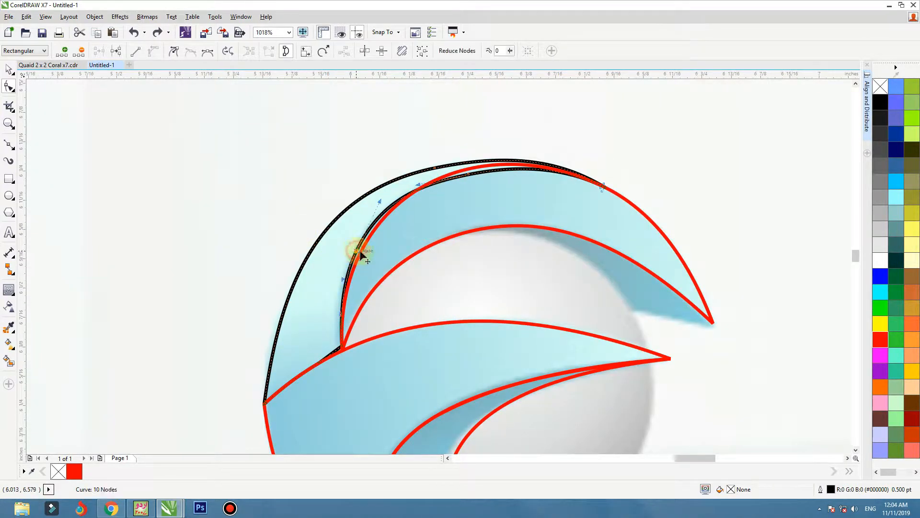
{"action": "left_click_drag", "start_coordinate": [356, 249], "coordinate": [388, 248]}
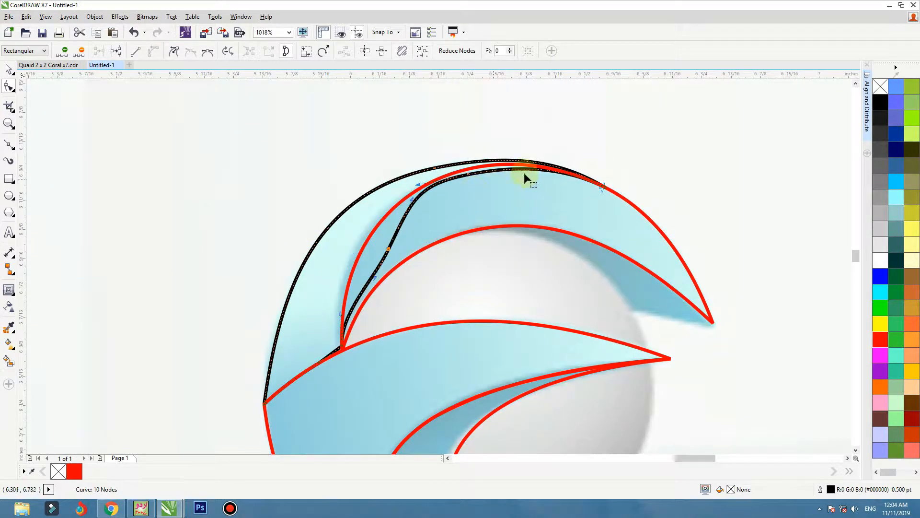
{"action": "left_click_drag", "start_coordinate": [476, 177], "coordinate": [473, 194]}
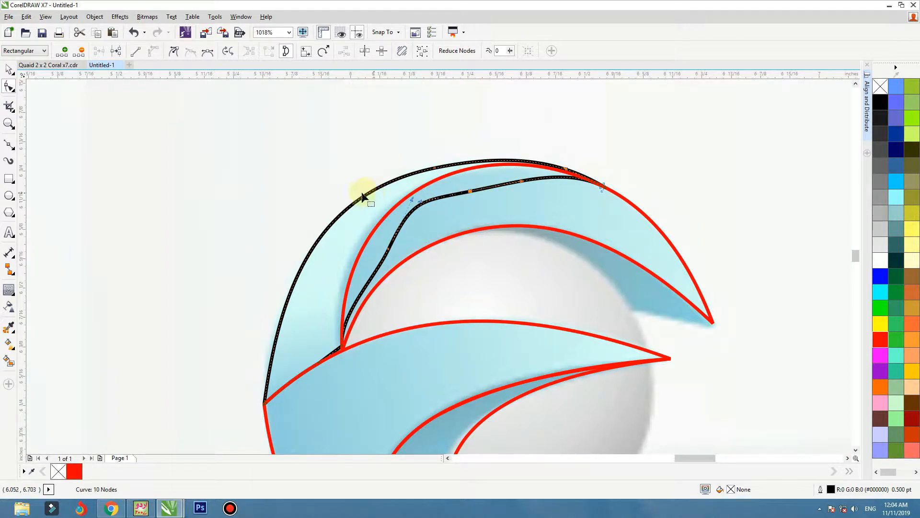
- Trim the black crescent with the red upper swoosh and check the cut by briefly shifting the swoosh aside
{"action": "key", "text": "space"}
{"action": "left_click_drag", "start_coordinate": [346, 210], "coordinate": [321, 203]}
{"action": "key", "text": "ctrl+z"}
{"action": "left_click", "coordinate": [455, 220]}
{"action": "left_click", "coordinate": [381, 202], "text": "shift"}
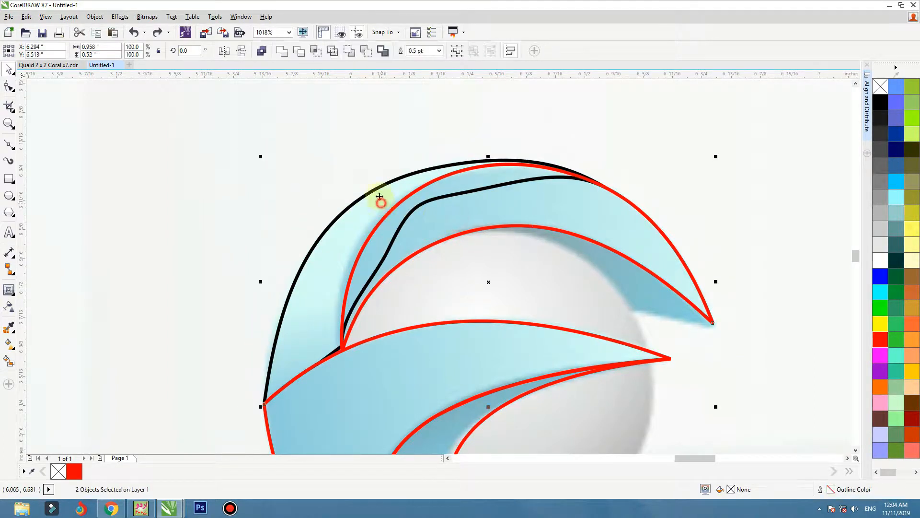
{"action": "left_click", "coordinate": [296, 51]}
{"action": "left_click", "coordinate": [367, 119]}
{"action": "left_click_drag", "start_coordinate": [502, 199], "coordinate": [539, 225]}
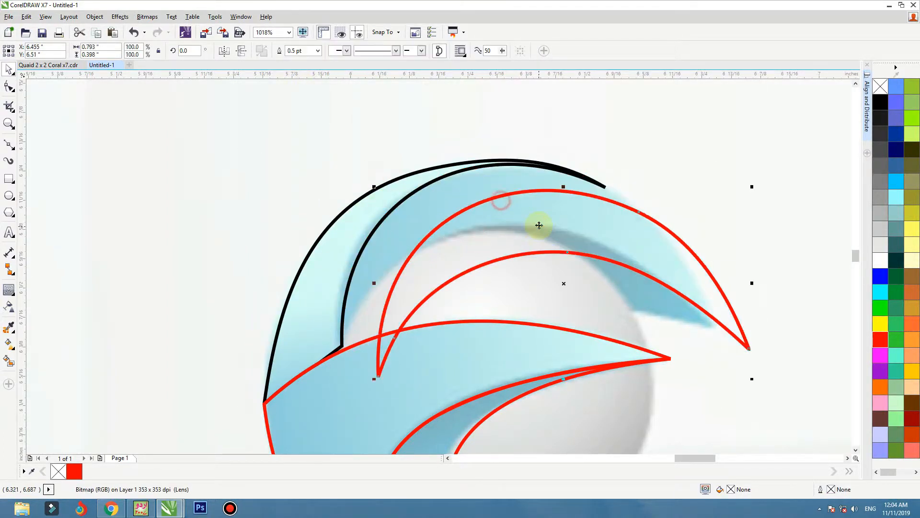
{"action": "key", "text": "ctrl+z"}
- Try to smooth the crescent's outer edge by deleting its upper node
{"action": "double_click", "coordinate": [337, 233]}
{"action": "left_click", "coordinate": [256, 225]}
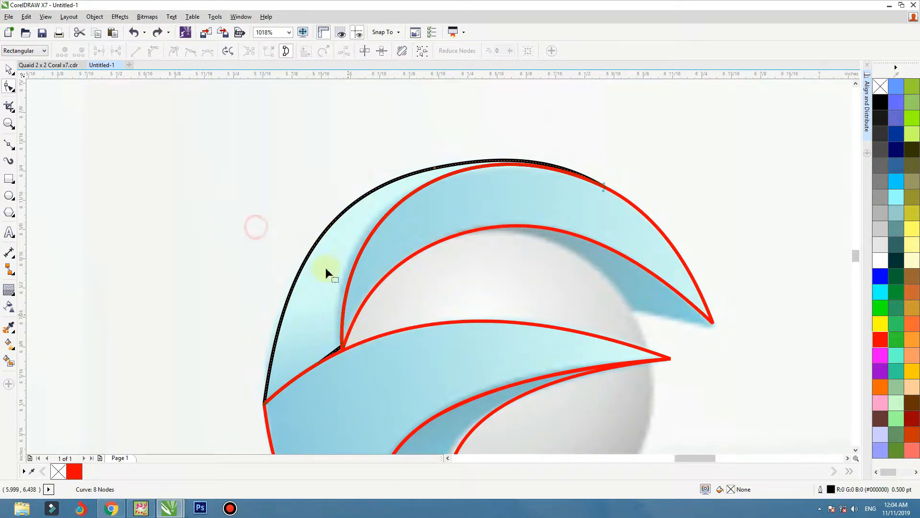
{"action": "left_click_drag", "start_coordinate": [357, 162], "coordinate": [461, 188]}
{"action": "key", "text": "Delete"}
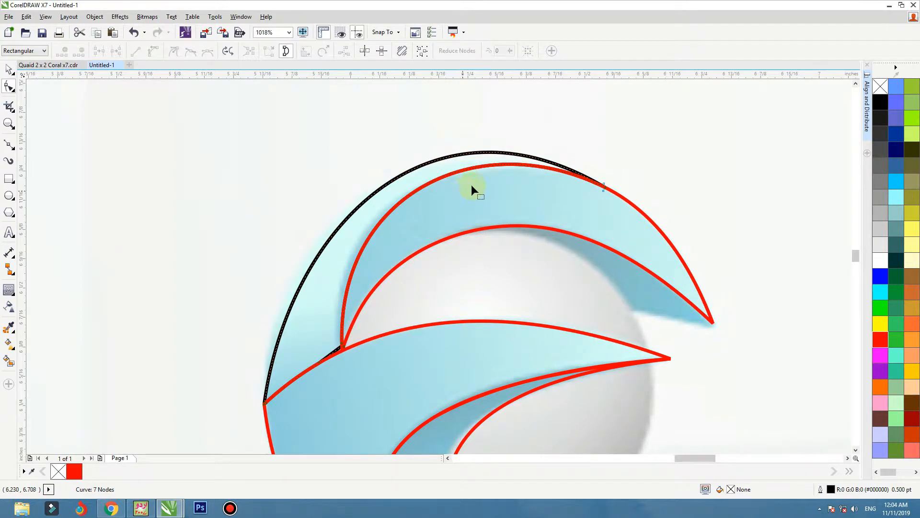
{"action": "key", "text": "ctrl+z"}
- Draw a closed three-node shape over the dark underside of the upper swoosh, starting and ending at the swoosh's pointed tip
{"action": "scroll", "coordinate": [568, 159], "scroll_direction": "down", "scroll_amount": 1}
{"action": "key", "text": "F2"}
{"action": "left_click_drag", "start_coordinate": [705, 181], "coordinate": [338, 357]}
{"action": "key", "text": "space"}
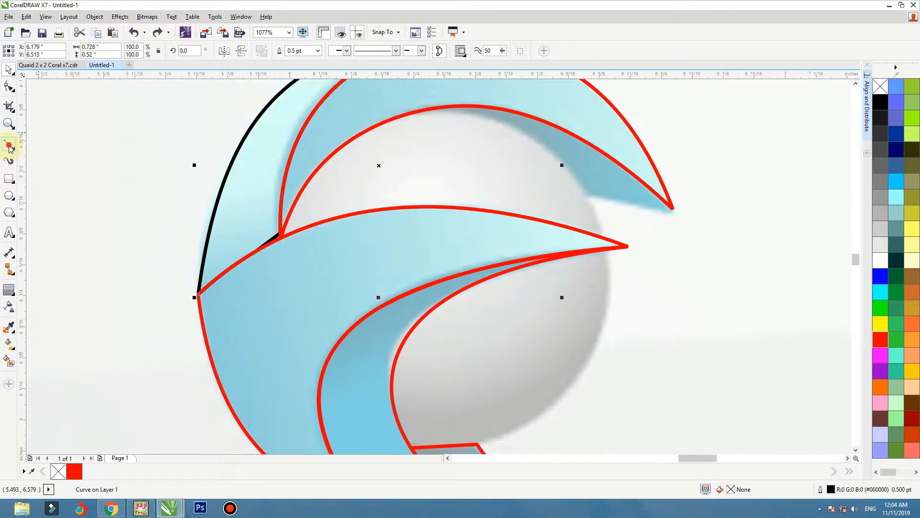
{"action": "left_click", "coordinate": [9, 146]}
{"action": "left_click", "coordinate": [673, 210]}
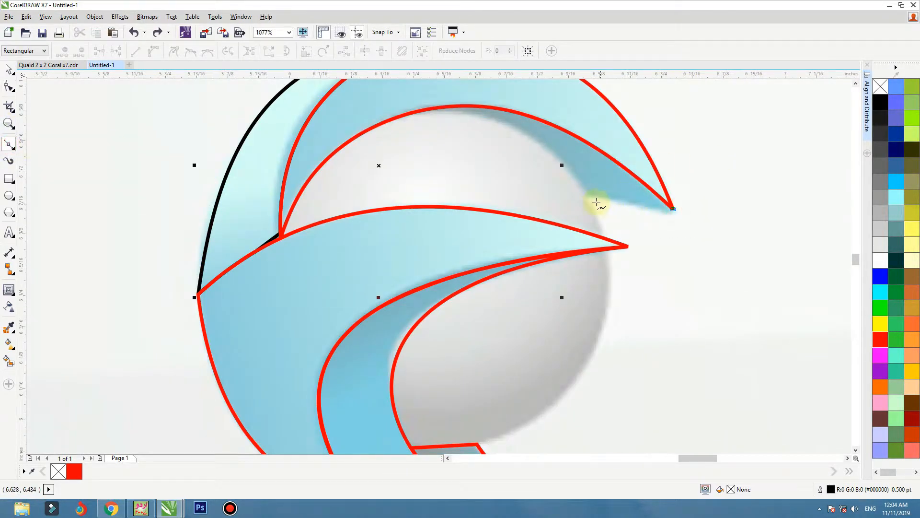
{"action": "left_click", "coordinate": [587, 195]}
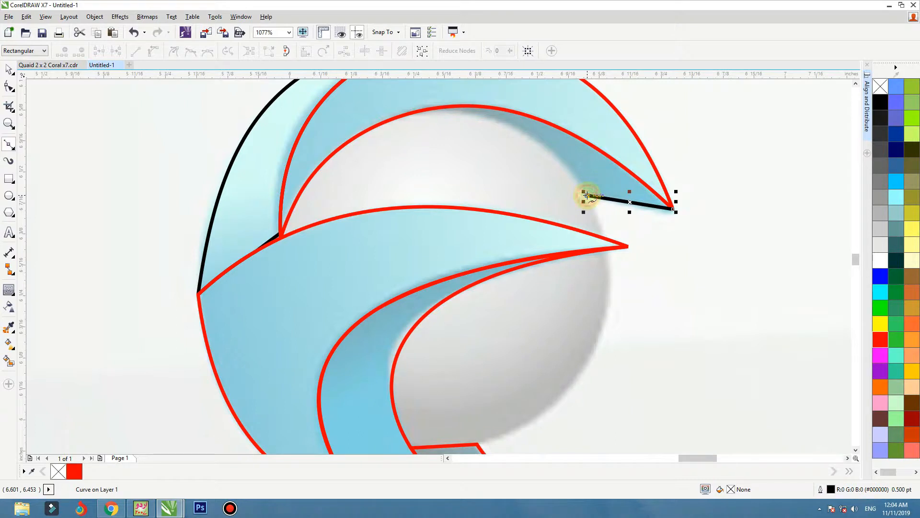
{"action": "left_click", "coordinate": [429, 110]}
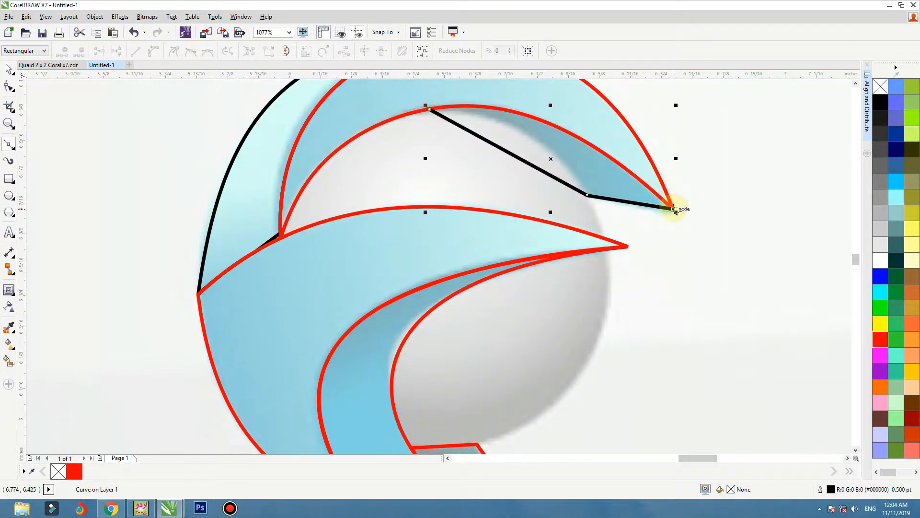
{"action": "left_click", "coordinate": [674, 209]}
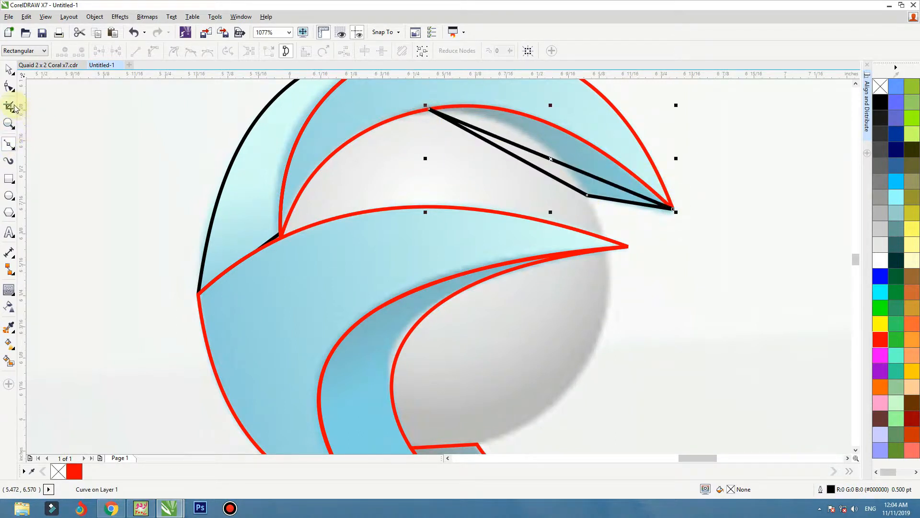
- Convert the three-node shape's lines to curves and bend its edges to follow the shaded underside of the upper swoosh
{"action": "left_click", "coordinate": [9, 86]}
{"action": "left_click_drag", "start_coordinate": [745, 107], "coordinate": [309, 221]}
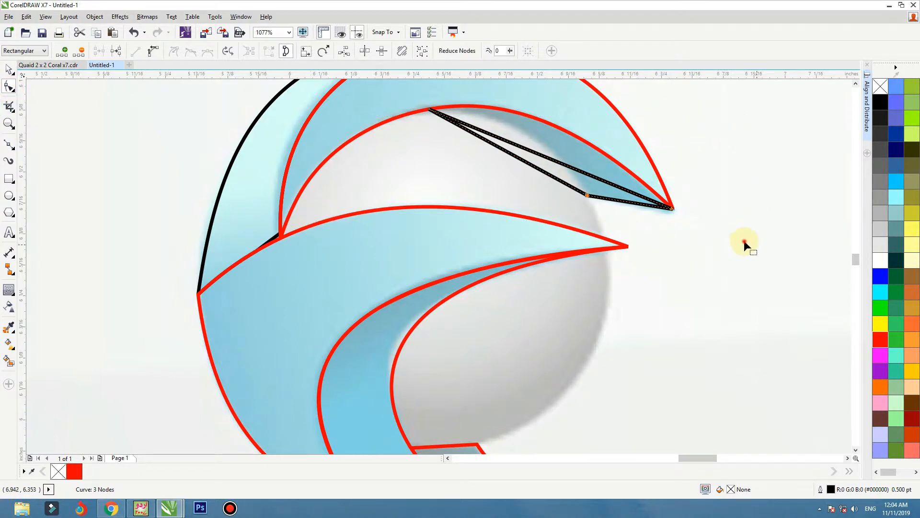
{"action": "left_click_drag", "start_coordinate": [744, 245], "coordinate": [137, 64]}
{"action": "left_click", "coordinate": [158, 56]}
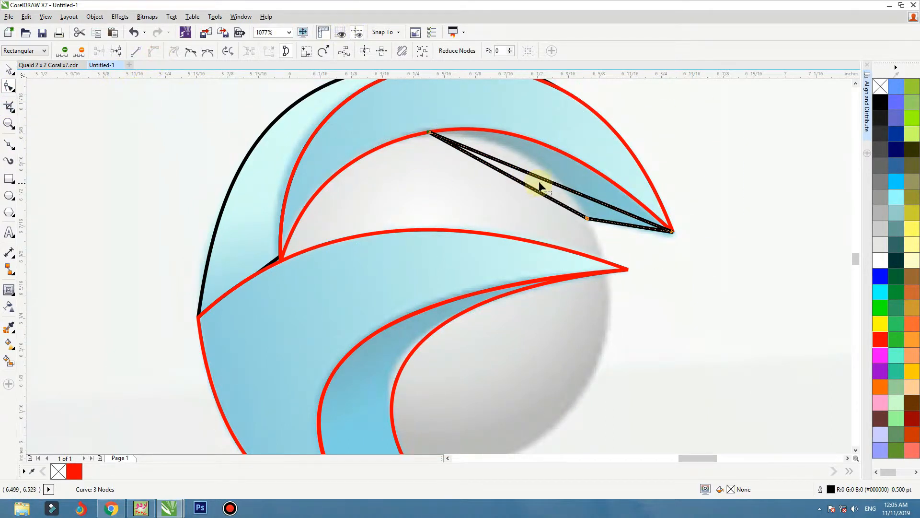
{"action": "mouse_move", "coordinate": [544, 180]}
{"action": "left_mouse_down"}
{"action": "mouse_move", "coordinate": [551, 147]}
{"action": "mouse_move", "coordinate": [524, 189]}
{"action": "mouse_move", "coordinate": [543, 164]}
{"action": "left_mouse_up"}
{"action": "left_click", "coordinate": [627, 225]}
{"action": "left_click_drag", "start_coordinate": [627, 224], "coordinate": [626, 226]}
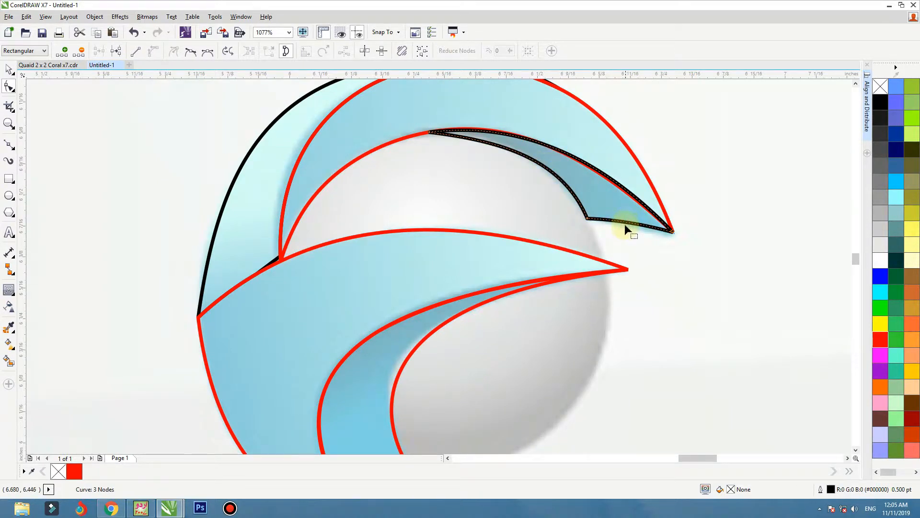
- Delete the crescent's extra node where its inner edge meets the large lower swoosh
{"action": "scroll", "coordinate": [627, 226], "scroll_direction": "down", "scroll_amount": 2}
{"action": "key", "text": "space"}
{"action": "left_click", "coordinate": [680, 185]}
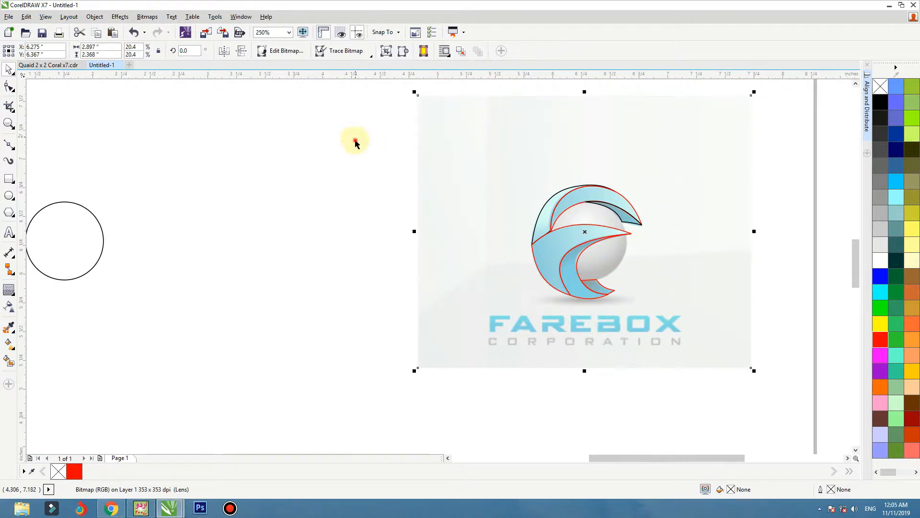
{"action": "left_click_drag", "start_coordinate": [355, 142], "coordinate": [694, 323]}
{"action": "key", "text": "space"}
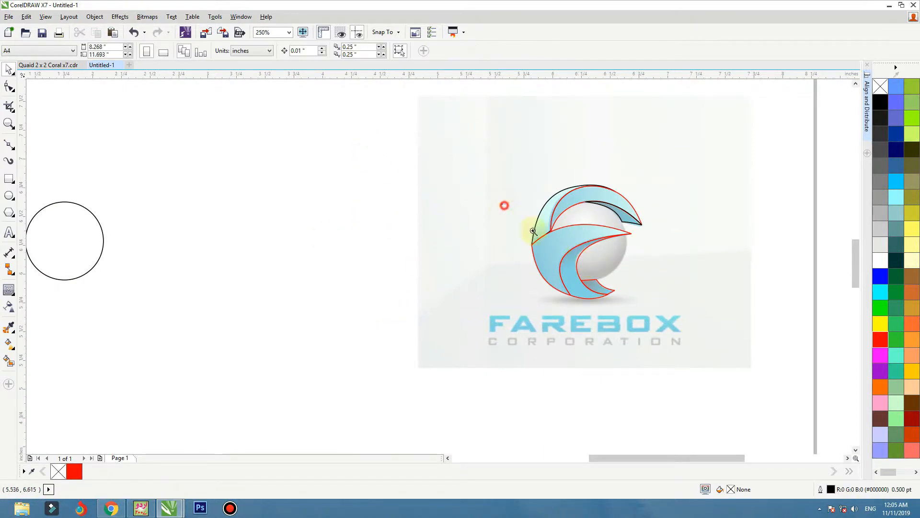
{"action": "scroll", "coordinate": [537, 230], "scroll_direction": "up", "scroll_amount": 3}
{"action": "left_click", "coordinate": [485, 246]}
{"action": "mouse_move", "coordinate": [533, 281]}
{"action": "left_mouse_down"}
{"action": "mouse_move", "coordinate": [534, 289]}
{"action": "mouse_move", "coordinate": [524, 279]}
{"action": "left_mouse_up"}
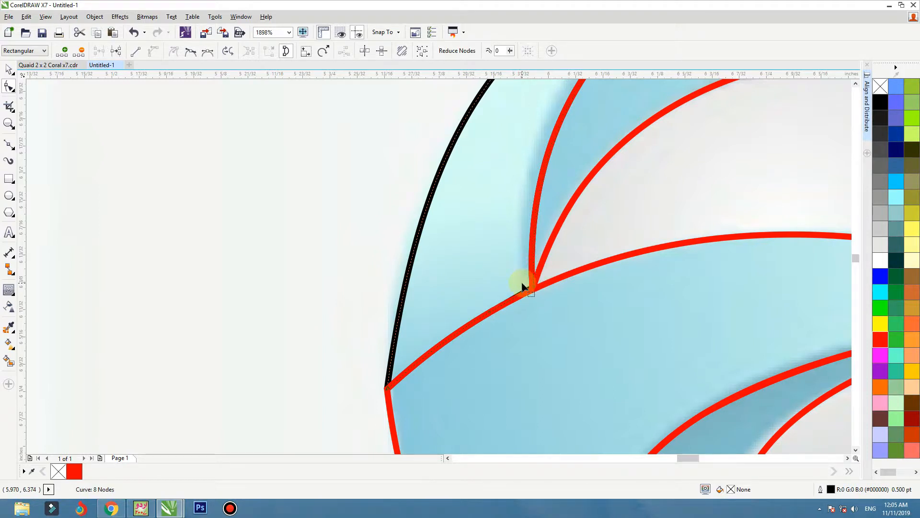
{"action": "key", "text": "Delete"}
{"action": "scroll", "coordinate": [524, 295], "scroll_direction": "down", "scroll_amount": 2}
{"action": "key", "text": "space"}
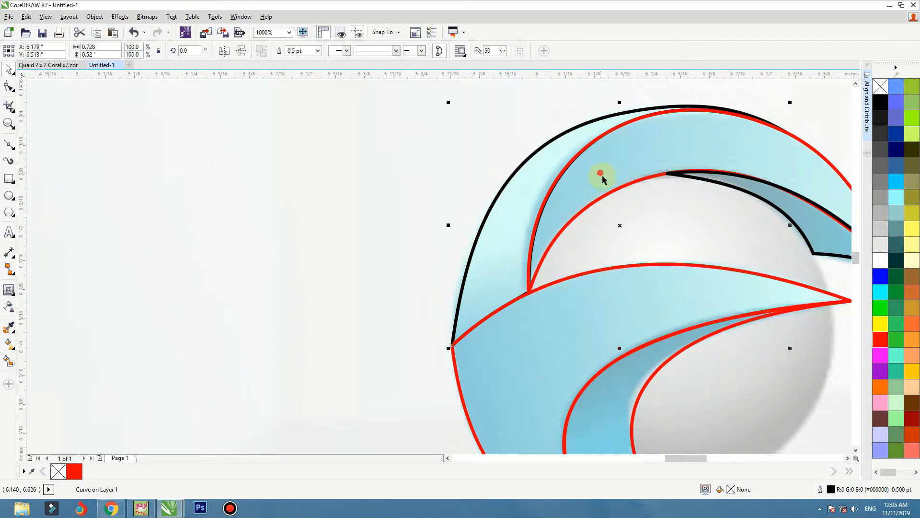
- Trim the crescent again with the upper swoosh so their shared edge matches
{"action": "left_click_drag", "start_coordinate": [602, 174], "coordinate": [504, 186]}
{"action": "key", "text": "ctrl+z"}
{"action": "left_click", "coordinate": [519, 202], "text": "shift"}
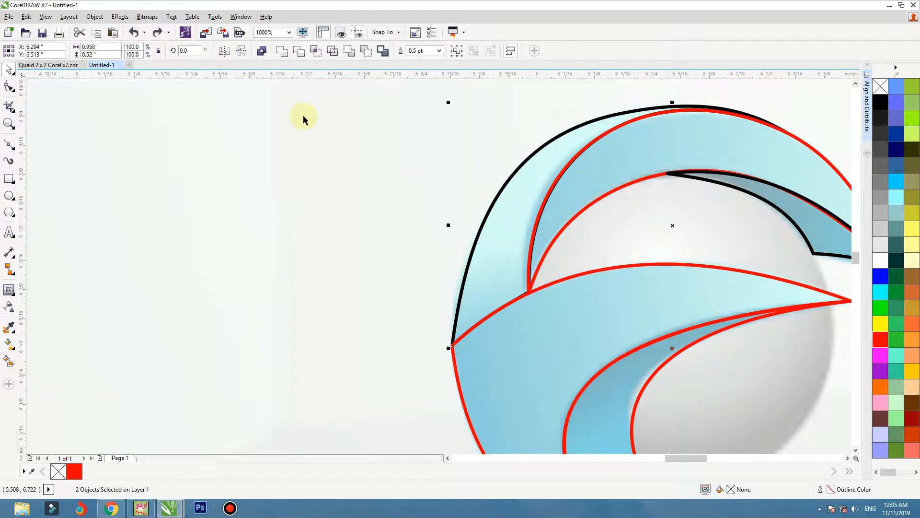
{"action": "left_click", "coordinate": [302, 53]}
- Move all six traced logo shapes together off the reference image onto the empty page area beside it
{"action": "scroll", "coordinate": [496, 353], "scroll_direction": "down", "scroll_amount": 4}
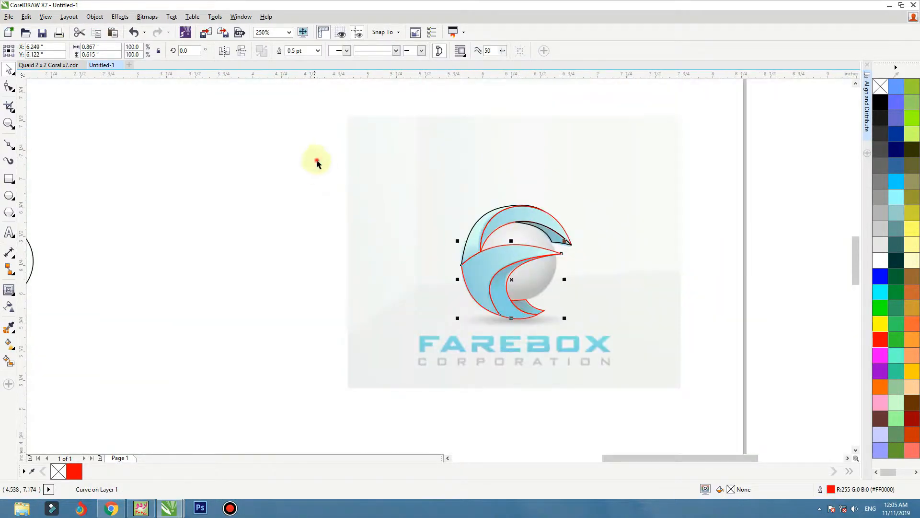
{"action": "left_click_drag", "start_coordinate": [586, 353], "coordinate": [304, 294]}
{"action": "key", "text": "ctrl+z"}
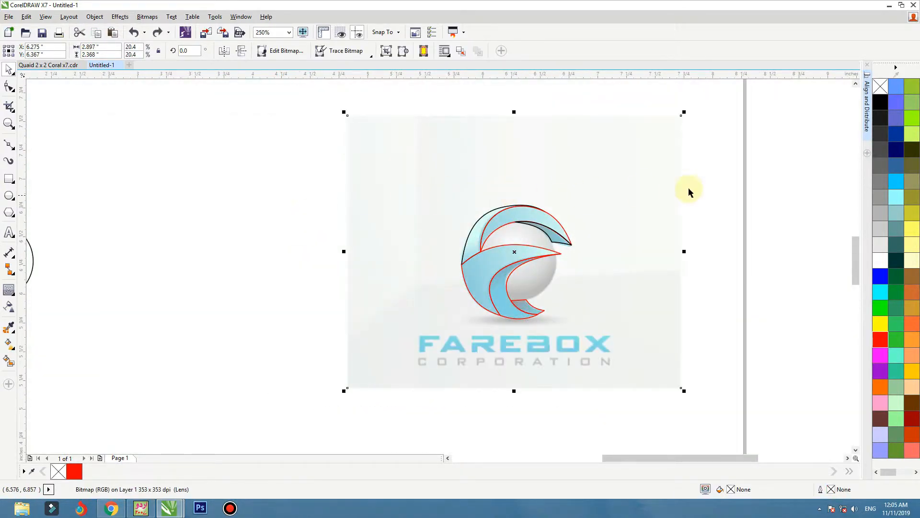
{"action": "left_click_drag", "start_coordinate": [785, 169], "coordinate": [455, 326]}
{"action": "left_click_drag", "start_coordinate": [500, 258], "coordinate": [260, 259]}
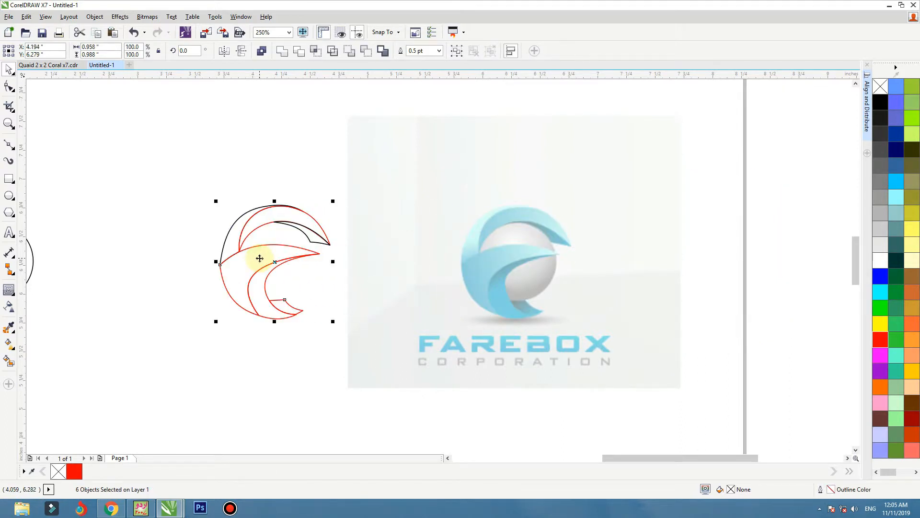
- Fill all the traced shapes with black and remove their outlines
{"action": "left_click", "coordinate": [880, 102]}
{"action": "right_click", "coordinate": [880, 86]}
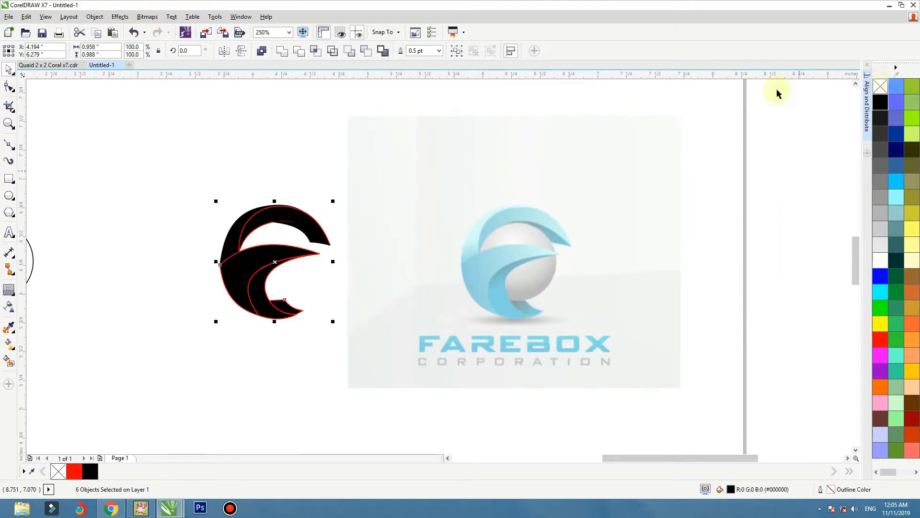
{"action": "left_click", "coordinate": [208, 152]}
{"action": "key", "text": "F2"}
{"action": "left_click_drag", "start_coordinate": [139, 133], "coordinate": [631, 372]}
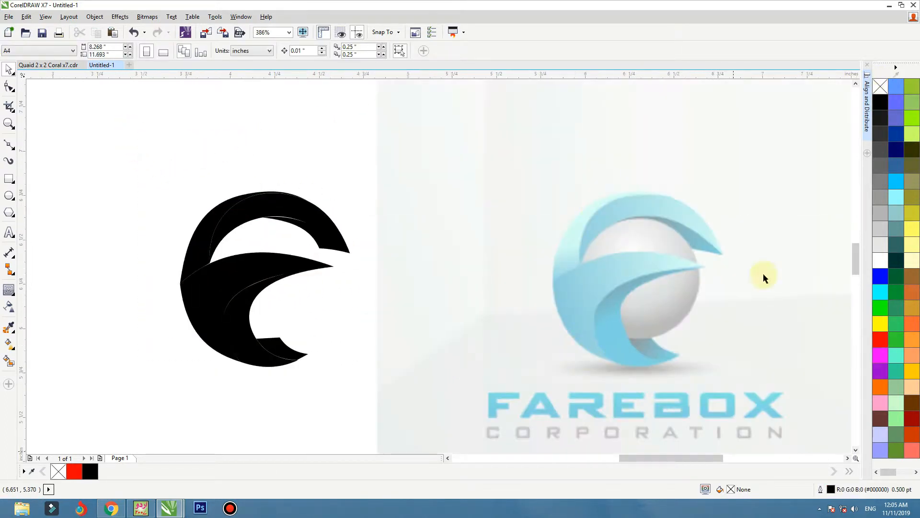
- Remove the transparency from the reference image to restore its full colours
{"action": "left_click", "coordinate": [577, 265]}
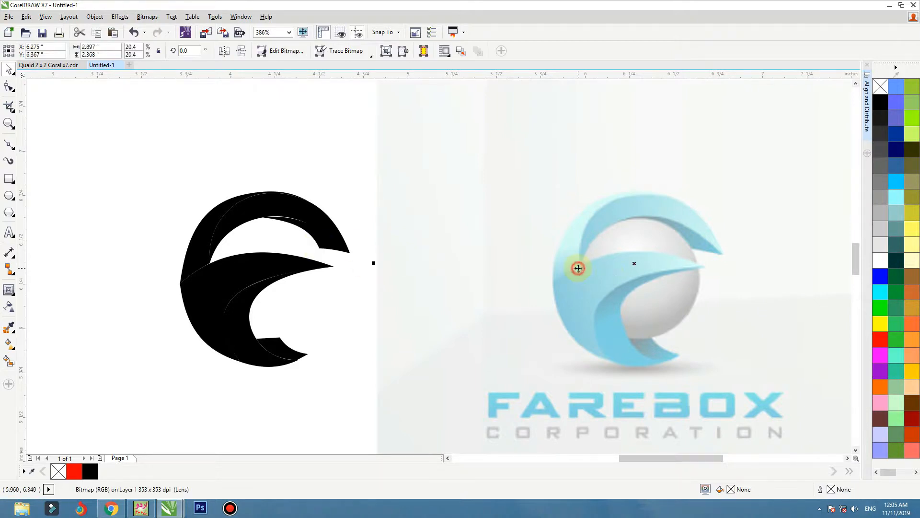
{"action": "left_click", "coordinate": [10, 310]}
{"action": "left_click", "coordinate": [9, 52]}
{"action": "left_click", "coordinate": [9, 69]}
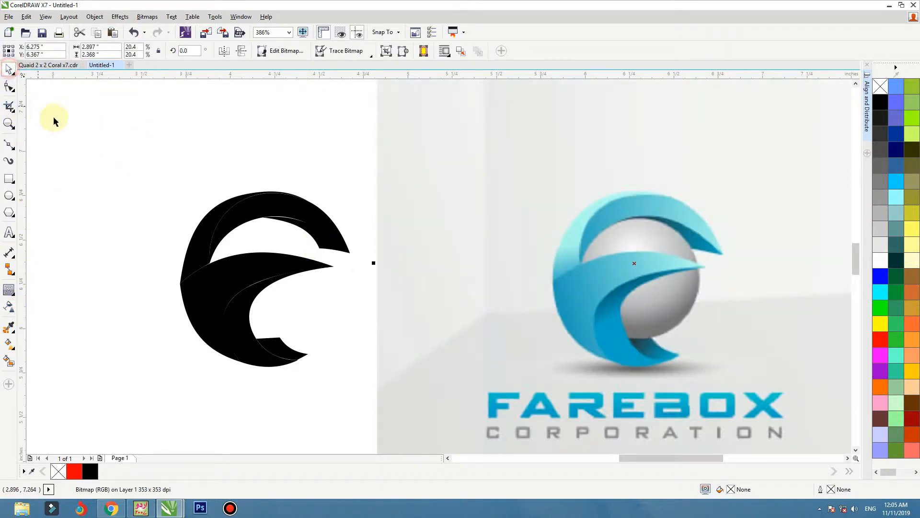
{"action": "left_click", "coordinate": [71, 127]}
- Fill the small lower tail and the inner swoosh with the blues sampled from the matching parts of the reference logo
{"action": "left_click", "coordinate": [8, 327]}
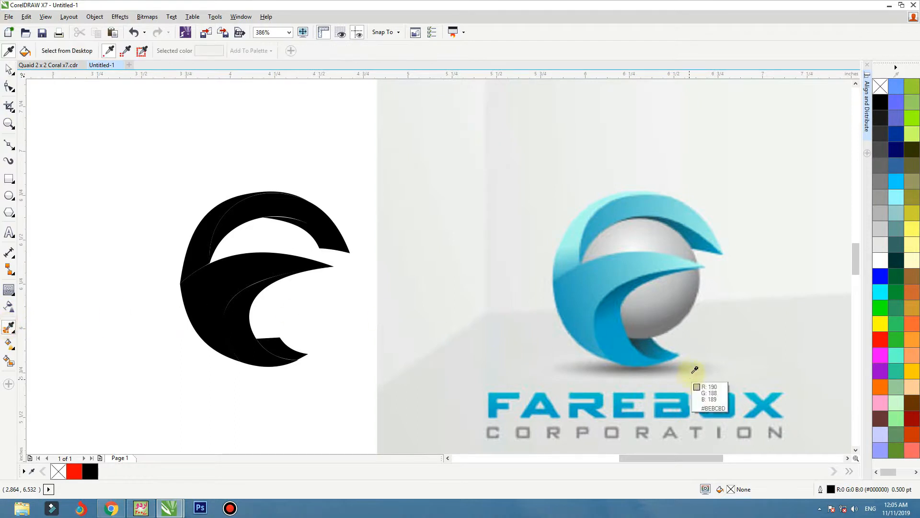
{"action": "left_click", "coordinate": [663, 350]}
{"action": "left_click", "coordinate": [281, 346]}
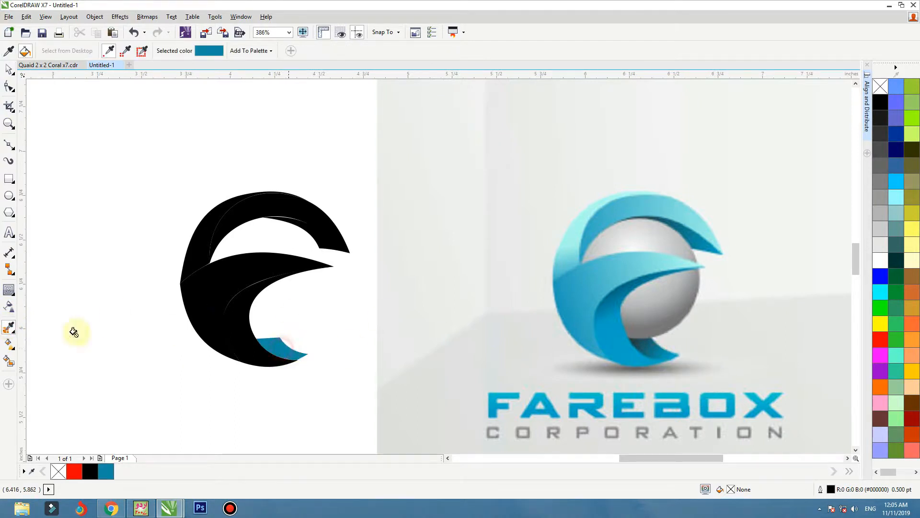
{"action": "left_click", "coordinate": [9, 50]}
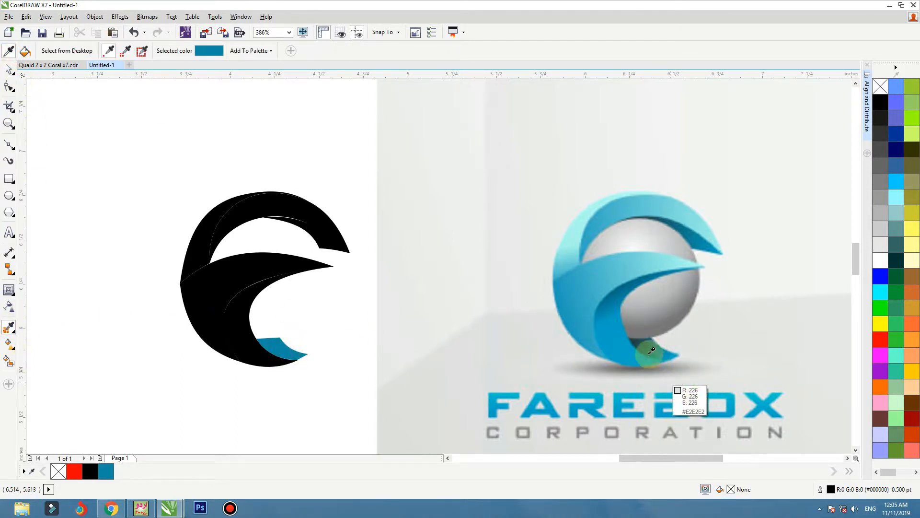
{"action": "left_click", "coordinate": [633, 355]}
{"action": "left_click", "coordinate": [239, 351]}
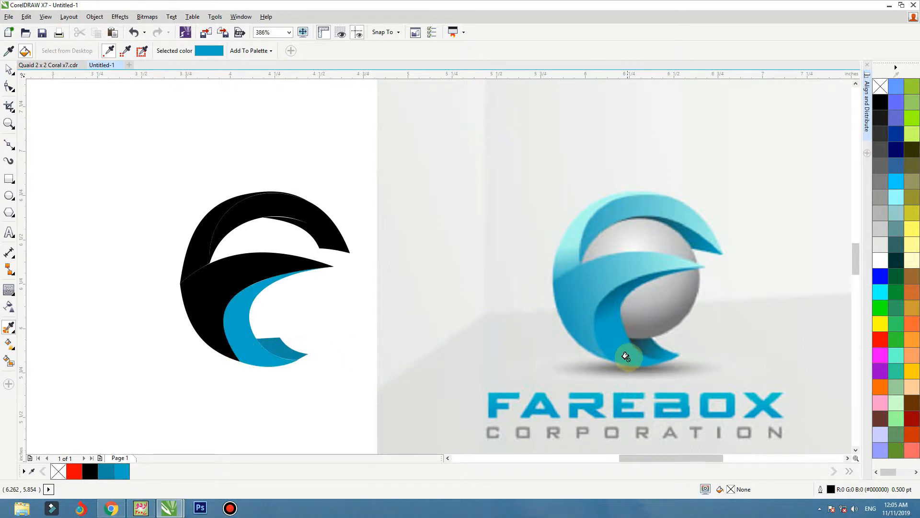
- Fill the large lower swoosh with the lighter blue sampled from the same swoosh in the reference logo
{"action": "left_click", "coordinate": [9, 50]}
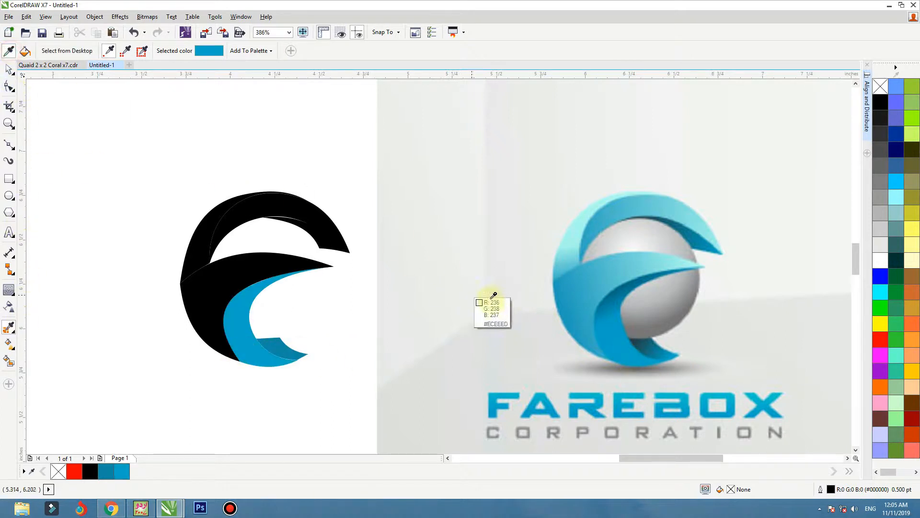
{"action": "left_click", "coordinate": [597, 322]}
{"action": "left_click", "coordinate": [220, 300]}
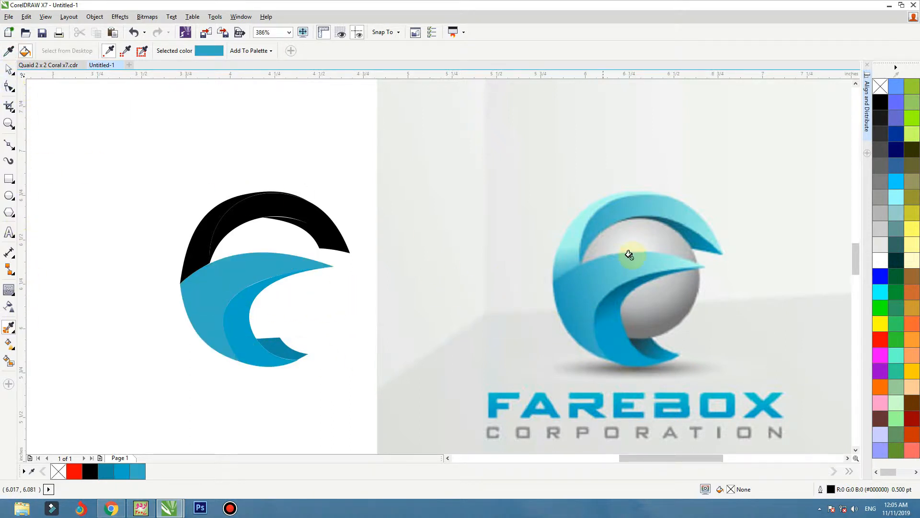
- Fill the upper arc's outer rim with the pale aqua and its main band with the mid blue sampled from the reference logo
{"action": "left_click", "coordinate": [9, 50]}
{"action": "left_click", "coordinate": [571, 245]}
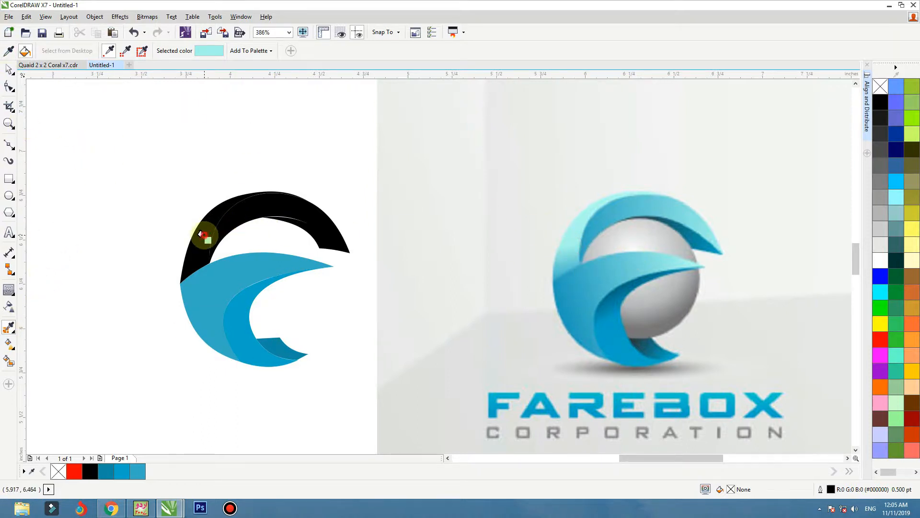
{"action": "left_click", "coordinate": [201, 234]}
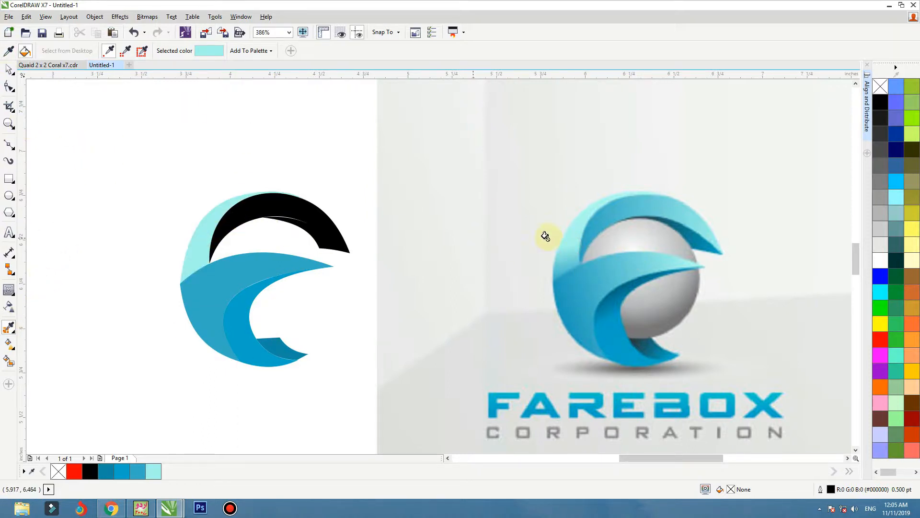
{"action": "left_click", "coordinate": [9, 50]}
{"action": "left_click", "coordinate": [618, 207]}
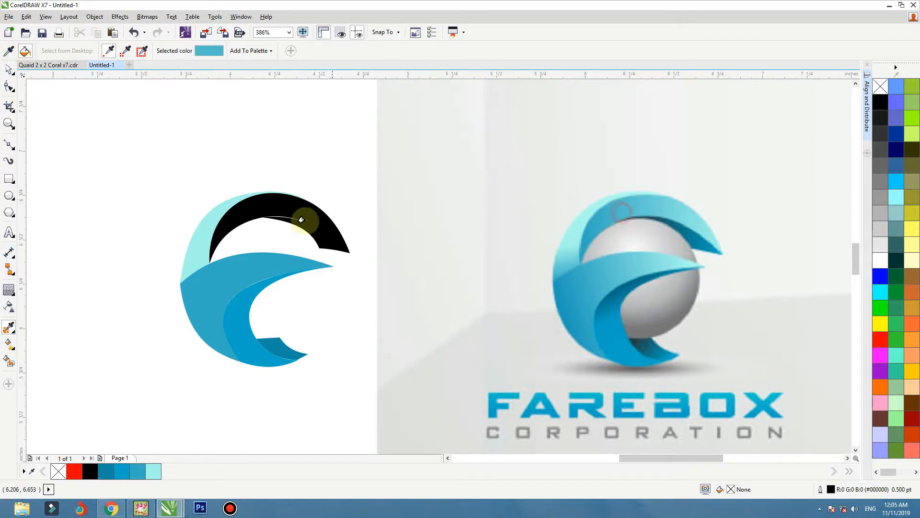
{"action": "left_click", "coordinate": [287, 204]}
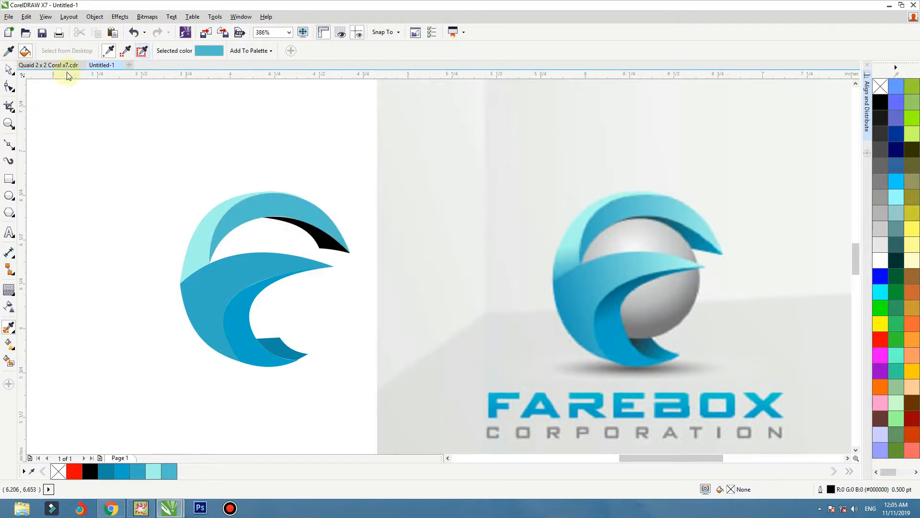
- Fill the underside piece of the upper arc with the darker blue sampled from the same part of the reference logo
{"action": "left_click", "coordinate": [9, 51]}
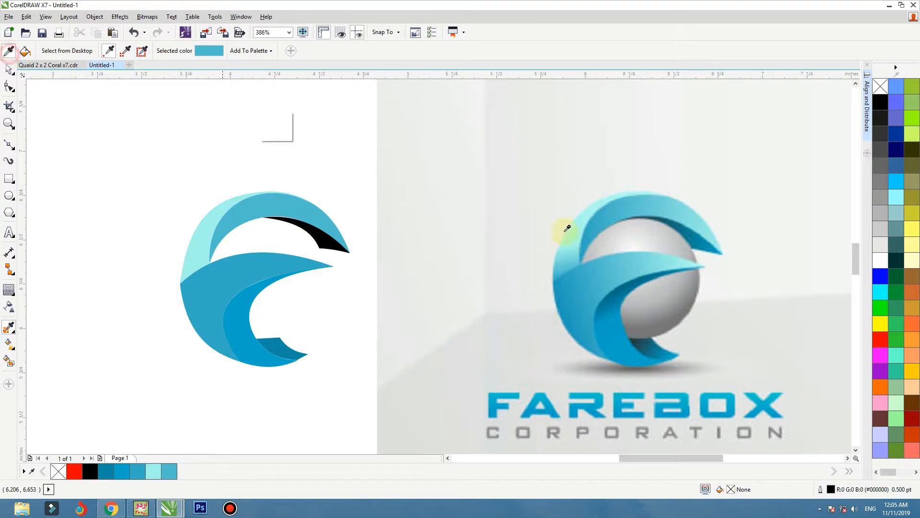
{"action": "left_click", "coordinate": [703, 244]}
{"action": "left_click", "coordinate": [320, 236]}
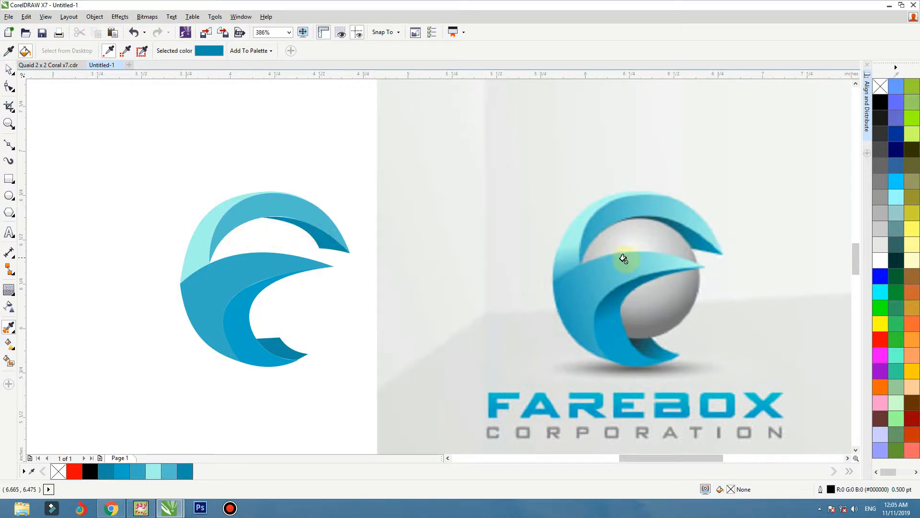
{"action": "key", "text": "space"}
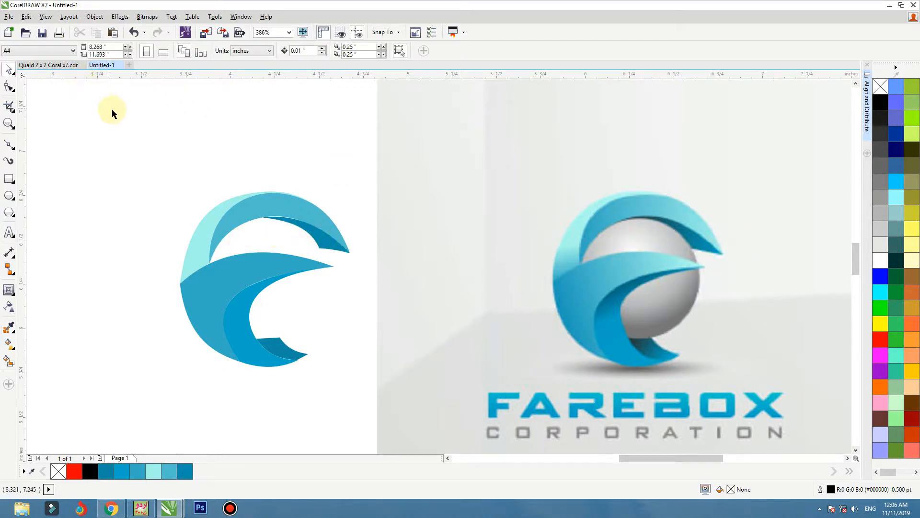
- Reshape the upper curve of the arc's dark underside piece to close the white gap beneath the main band
{"action": "left_click", "coordinate": [221, 239]}
{"action": "left_click", "coordinate": [306, 236]}
{"action": "key", "text": "F10"}
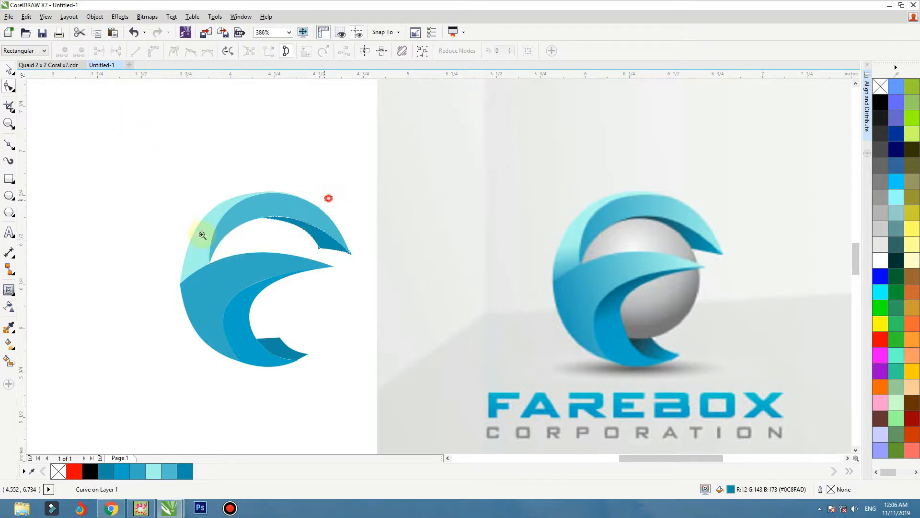
{"action": "left_click_drag", "start_coordinate": [202, 234], "coordinate": [184, 243]}
{"action": "left_click_drag", "start_coordinate": [368, 207], "coordinate": [544, 317]}
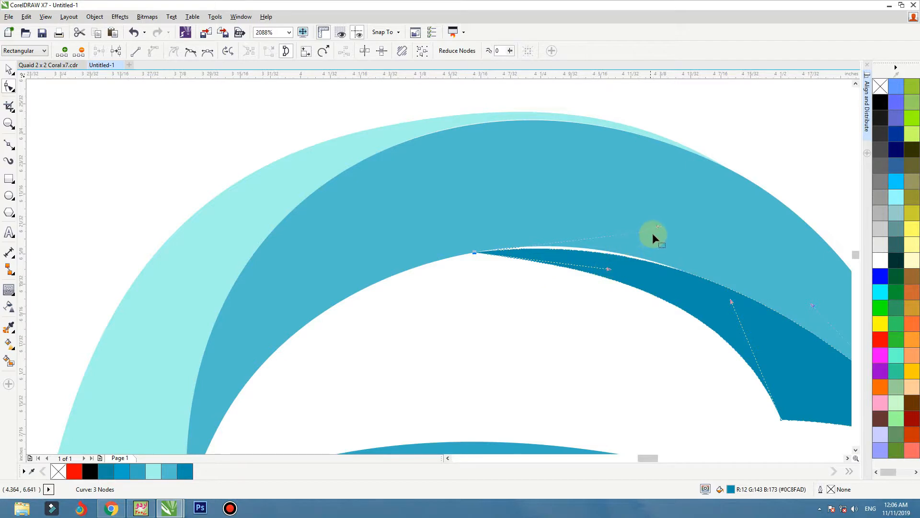
{"action": "left_click_drag", "start_coordinate": [652, 233], "coordinate": [642, 214]}
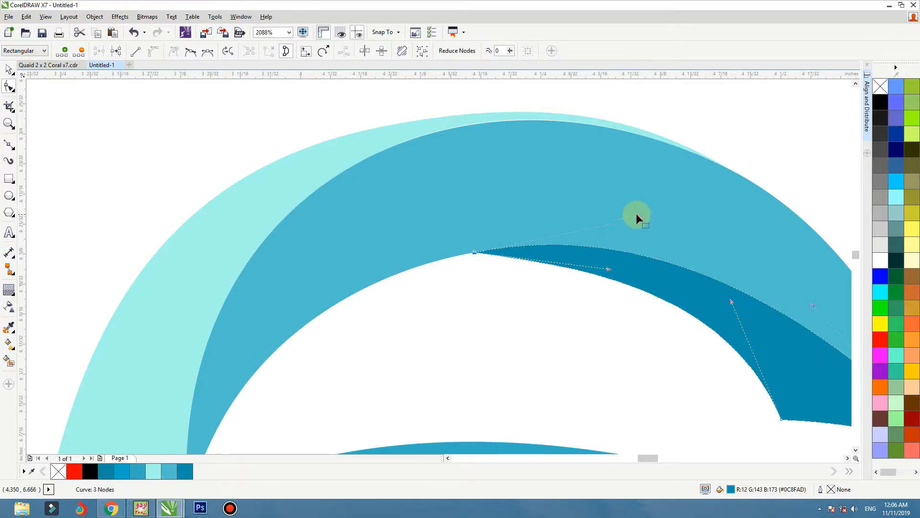
{"action": "key", "text": "space"}
- Move the outlined circle into the swooshes, nudge it slightly left and enlarge it to 0.69 inch
{"action": "scroll", "coordinate": [636, 214], "scroll_direction": "down", "scroll_amount": 3}
{"action": "left_click", "coordinate": [576, 177]}
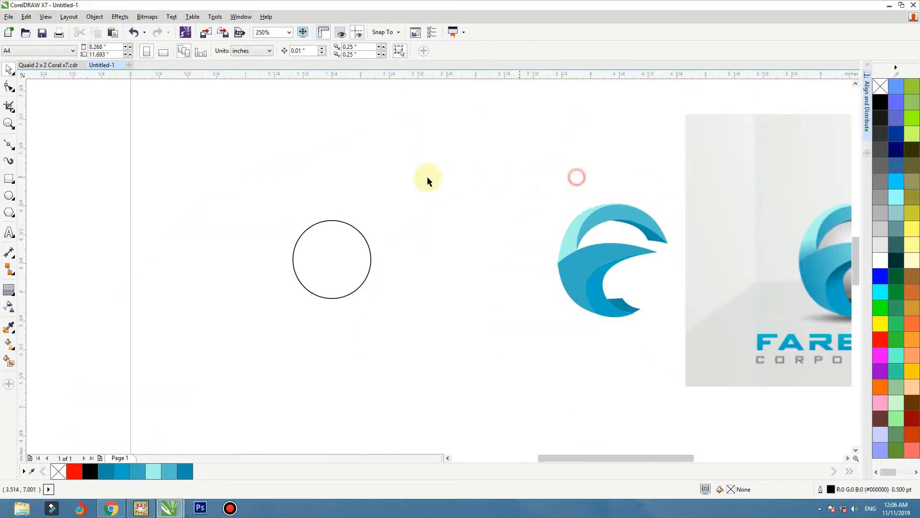
{"action": "left_click", "coordinate": [339, 242]}
{"action": "left_click_drag", "start_coordinate": [332, 255], "coordinate": [620, 277]}
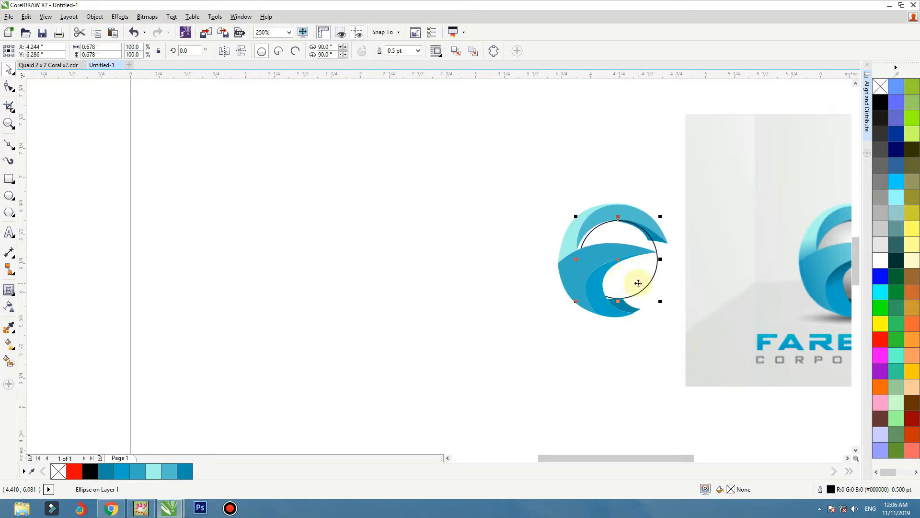
{"action": "key", "text": "Left"}
{"action": "key", "text": "Left"}
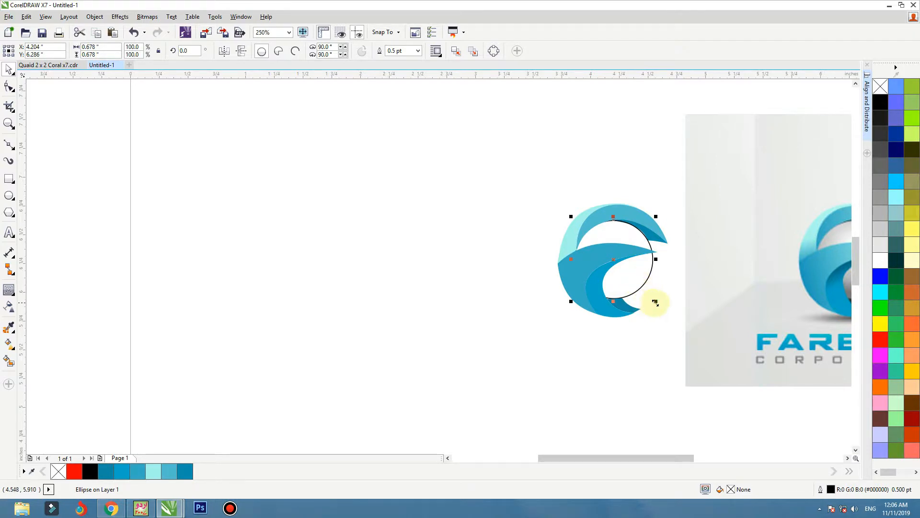
{"action": "left_click_drag", "start_coordinate": [656, 303], "coordinate": [660, 305]}
- Fill the circle behind the swooshes with the dark grey sampled from the shaded side of the reference sphere
{"action": "scroll", "coordinate": [561, 303], "scroll_direction": "down", "scroll_amount": 1}
{"action": "key", "text": "F2"}
{"action": "left_click_drag", "start_coordinate": [485, 221], "coordinate": [781, 350]}
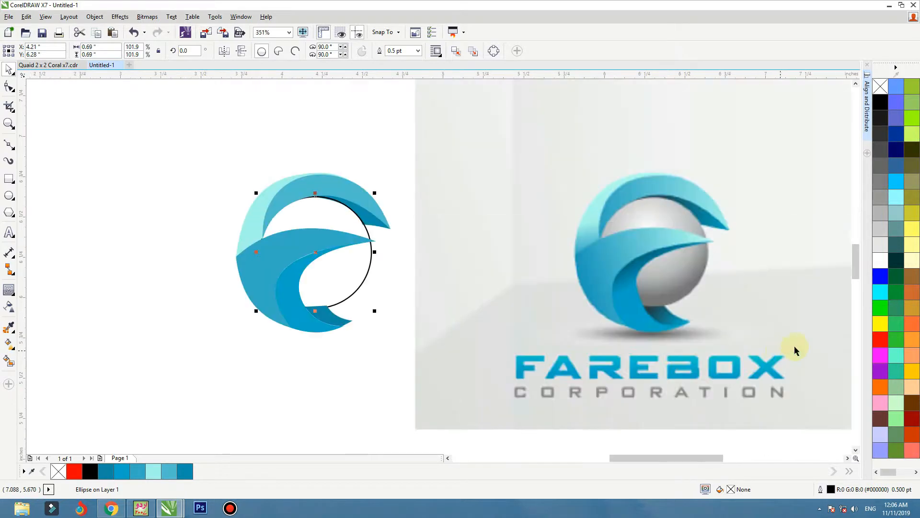
{"action": "left_click", "coordinate": [9, 327]}
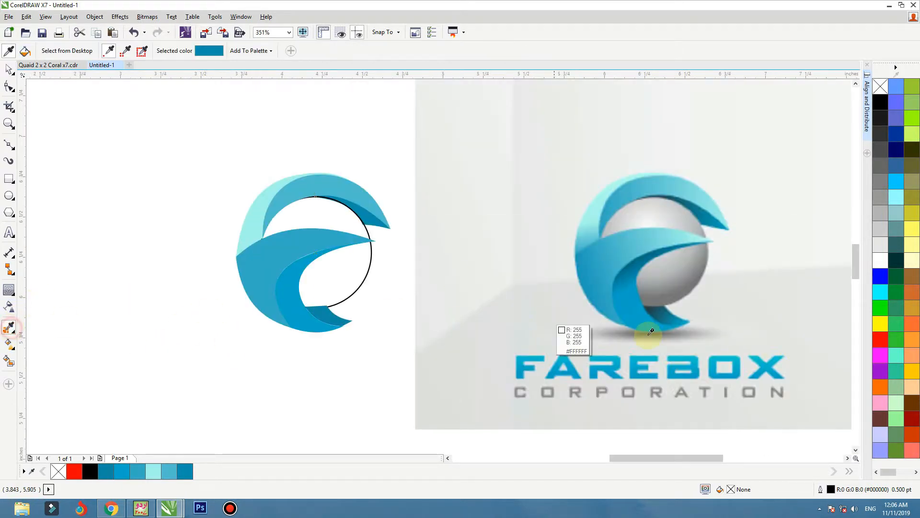
{"action": "left_click", "coordinate": [694, 282]}
{"action": "left_click", "coordinate": [360, 277]}
{"action": "key", "text": "space"}
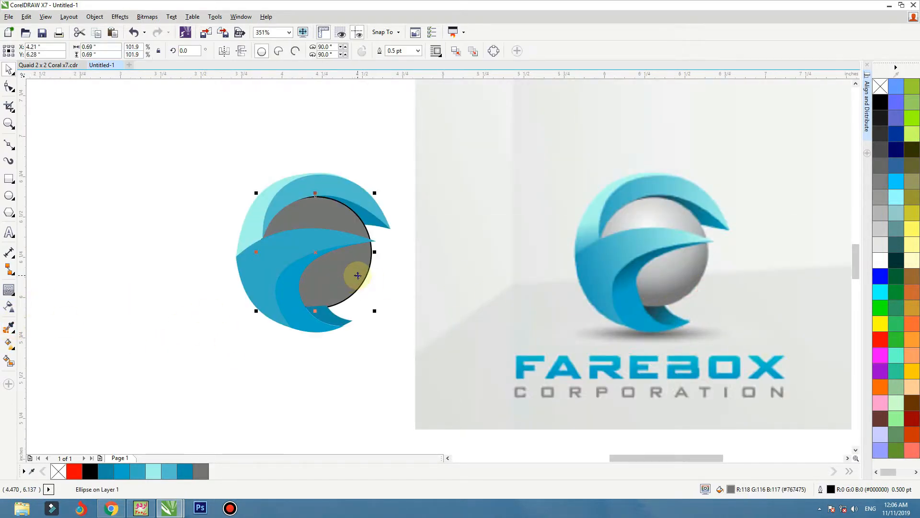
{"action": "left_click_drag", "start_coordinate": [358, 276], "coordinate": [362, 289]}
{"action": "key", "text": "ctrl+z"}
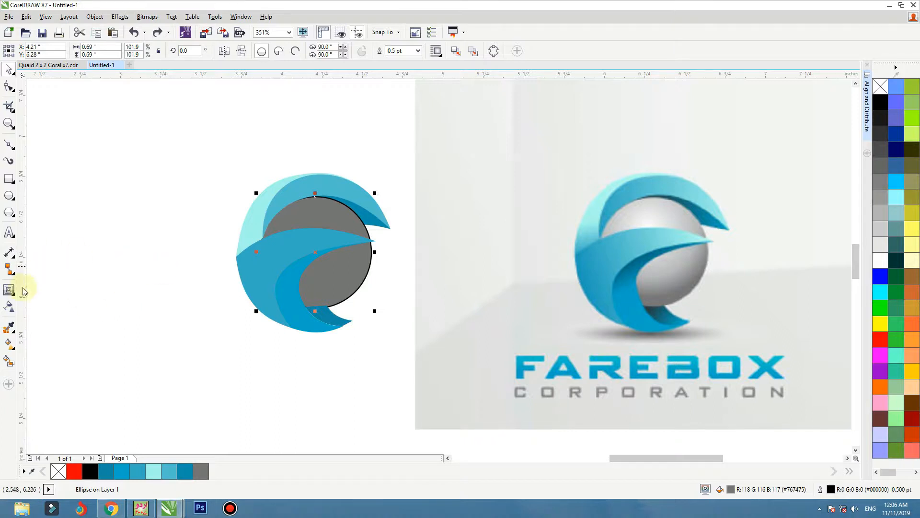
- Apply an elliptical fountain fill blending grey and white to the sphere
{"action": "left_click", "coordinate": [15, 336]}
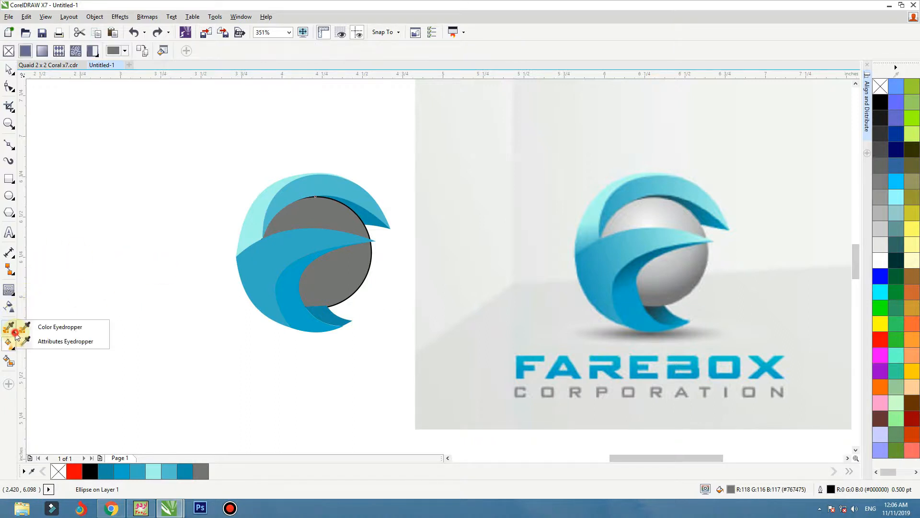
{"action": "left_click", "coordinate": [29, 325]}
{"action": "left_click", "coordinate": [16, 349]}
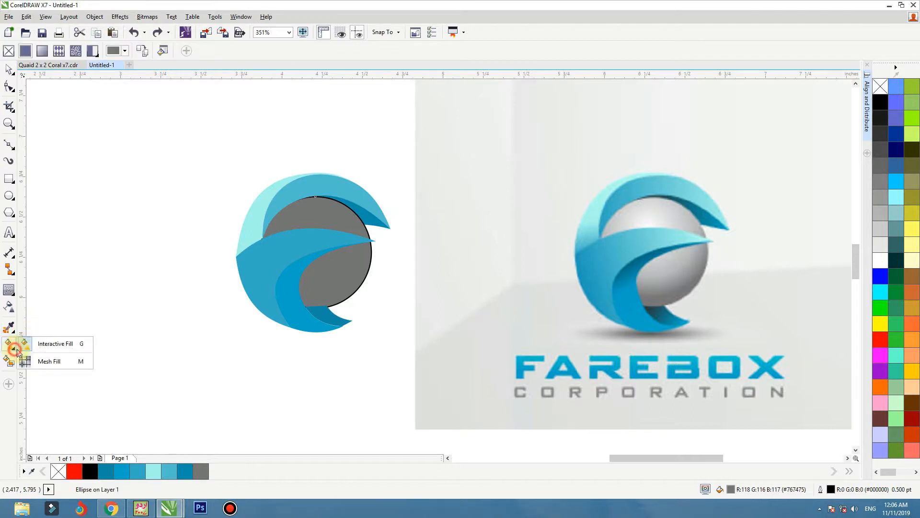
{"action": "left_click_drag", "start_coordinate": [345, 298], "coordinate": [304, 170]}
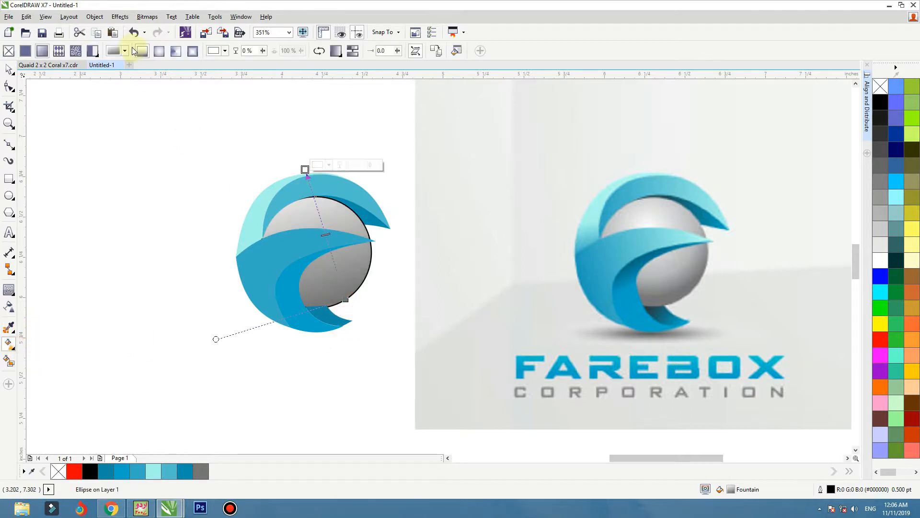
{"action": "left_click", "coordinate": [159, 51]}
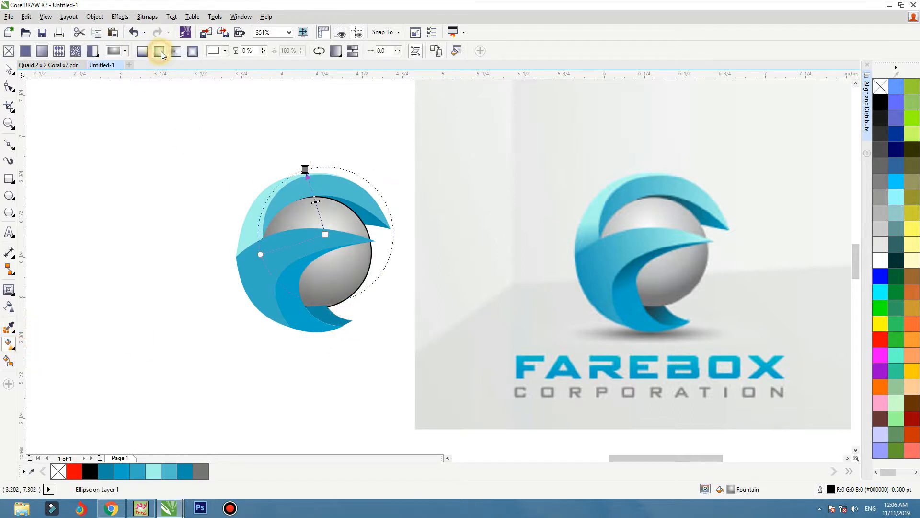
- Centre the white highlight of the sphere's gradient, shift its midpoint outward and remove the sphere's outline
{"action": "left_click", "coordinate": [305, 169]}
{"action": "left_click_drag", "start_coordinate": [325, 235], "coordinate": [324, 254]}
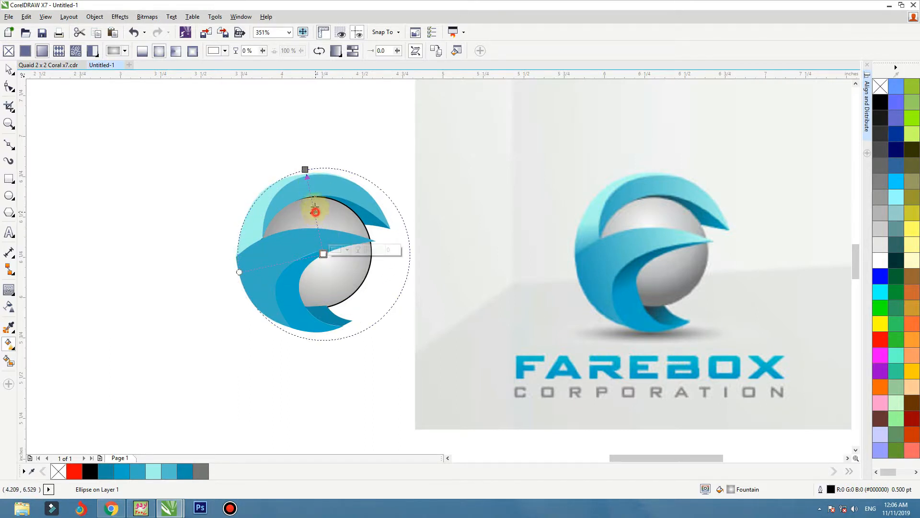
{"action": "left_click_drag", "start_coordinate": [315, 211], "coordinate": [312, 196]}
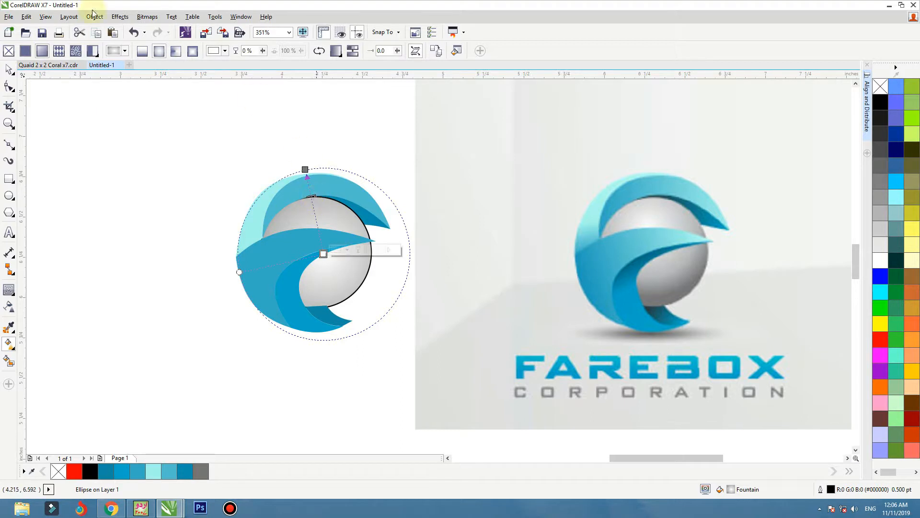
{"action": "left_click", "coordinate": [9, 69]}
{"action": "right_click", "coordinate": [885, 85]}
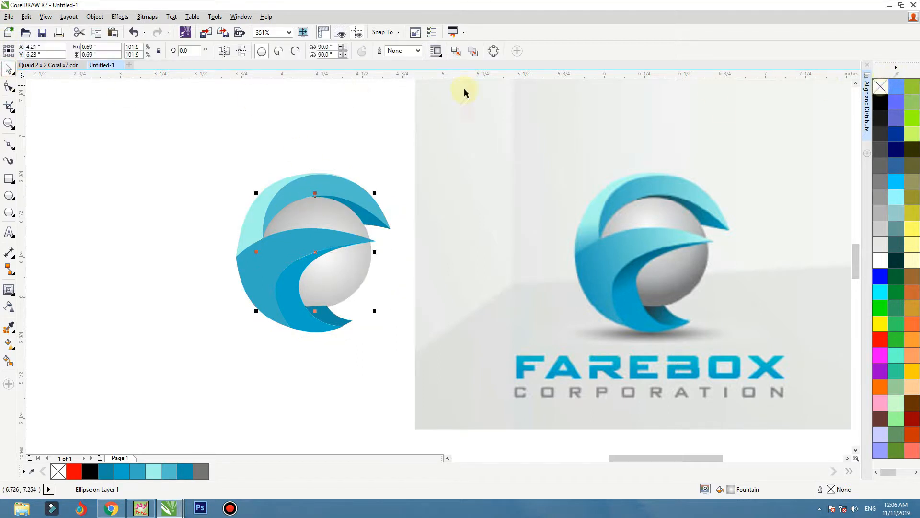
- Try nudging the sphere slightly within the surrounding swooshes
{"action": "left_click", "coordinate": [331, 205]}
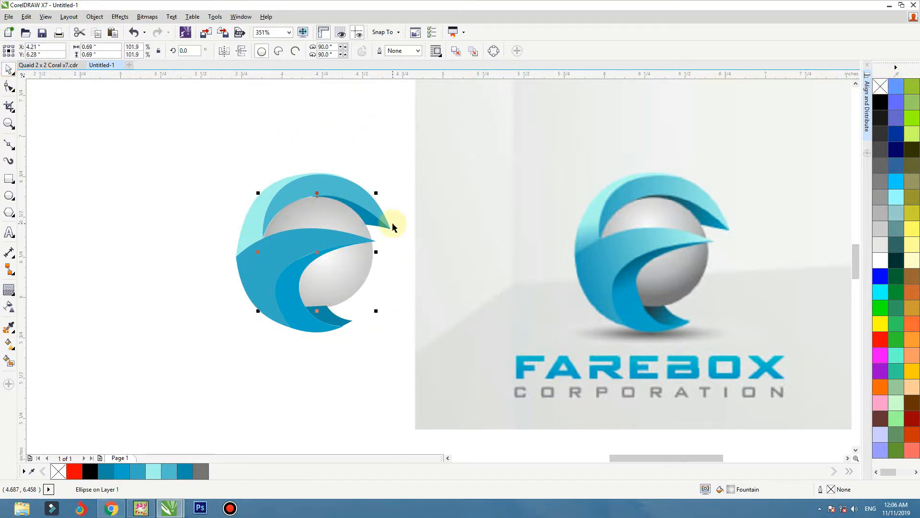
{"action": "key", "text": "Left"}
{"action": "key", "text": "Left"}
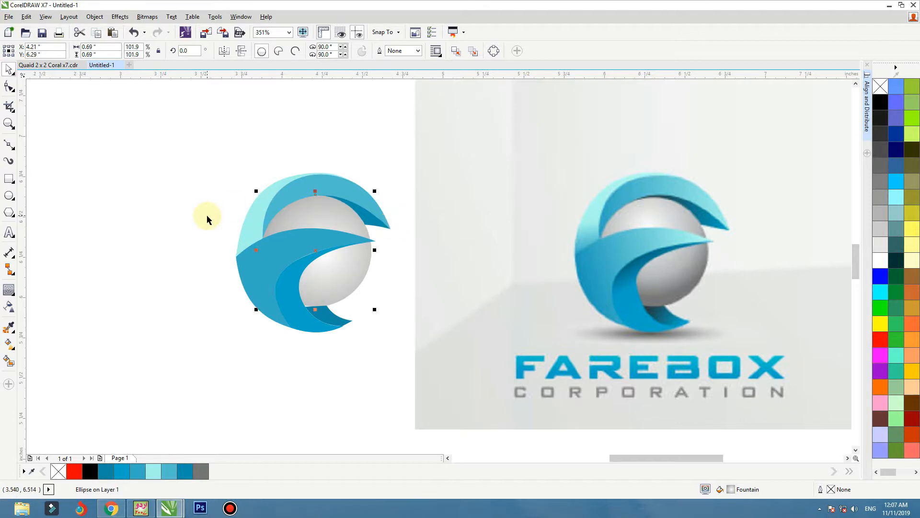
{"action": "key", "text": "Right"}
{"action": "left_click", "coordinate": [175, 205]}
{"action": "left_click", "coordinate": [354, 207]}
{"action": "key", "text": "F10"}
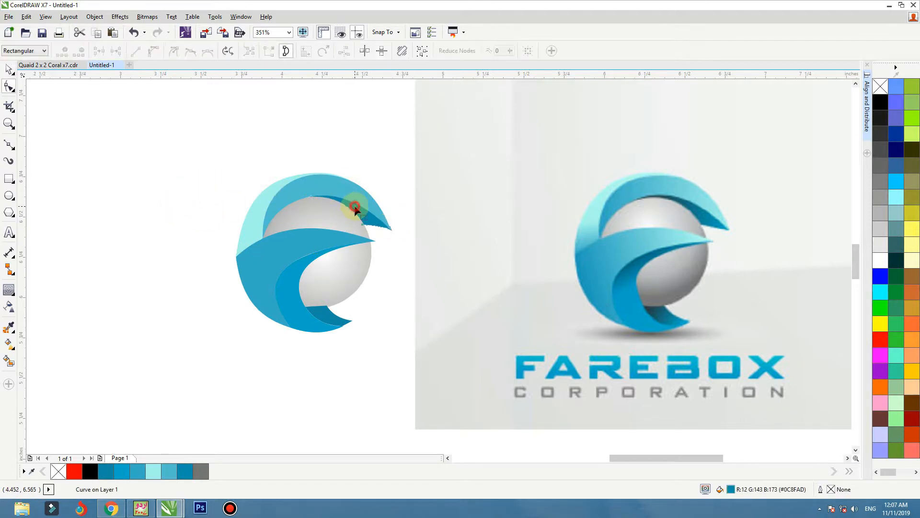
{"action": "key", "text": "space"}
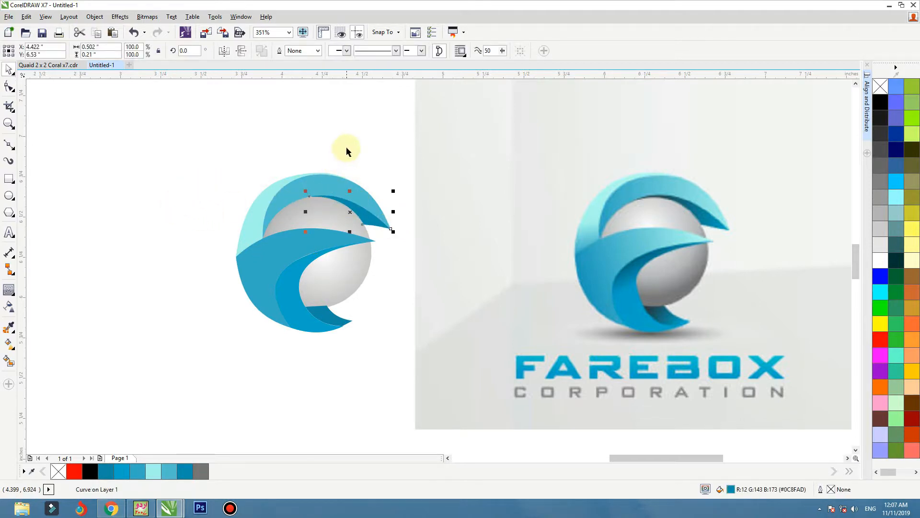
{"action": "left_click", "coordinate": [347, 153]}
{"action": "left_click", "coordinate": [319, 202]}
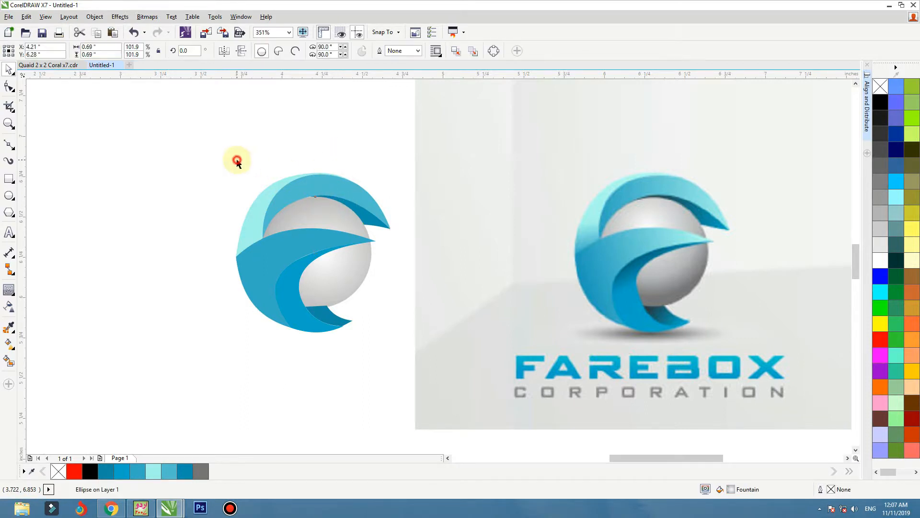
- Select all the pieces of the redrawn logo and shift them together slightly right and down
{"action": "left_click_drag", "start_coordinate": [163, 139], "coordinate": [408, 353]}
{"action": "left_click_drag", "start_coordinate": [256, 224], "coordinate": [267, 231]}
{"action": "left_click", "coordinate": [164, 201]}
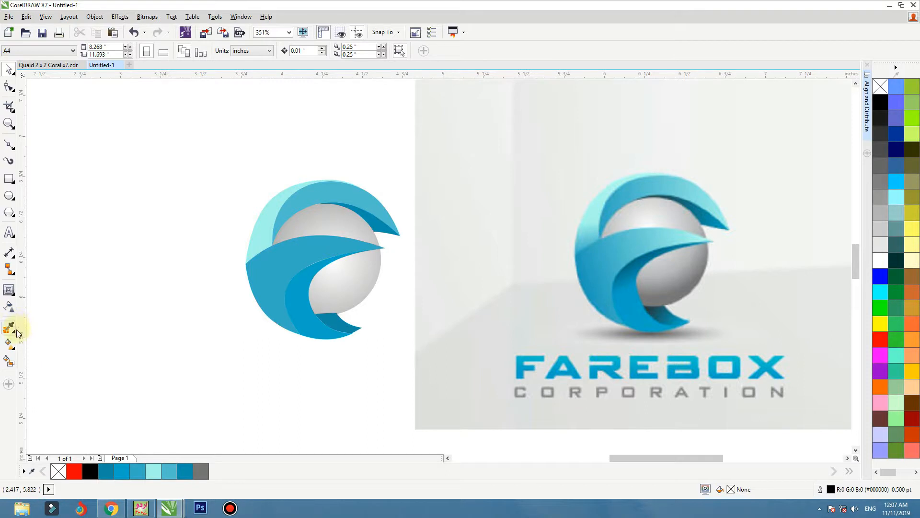
- Apply a linear fountain fill to the inner swoosh, running from its blue base up to white near the tip
{"action": "left_click", "coordinate": [14, 350]}
{"action": "left_click", "coordinate": [53, 346]}
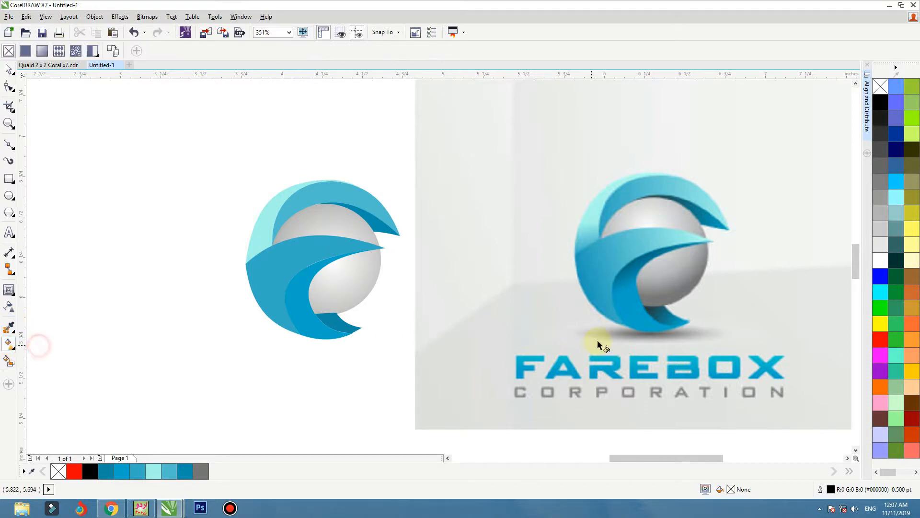
{"action": "left_click", "coordinate": [635, 324]}
{"action": "left_click", "coordinate": [305, 317]}
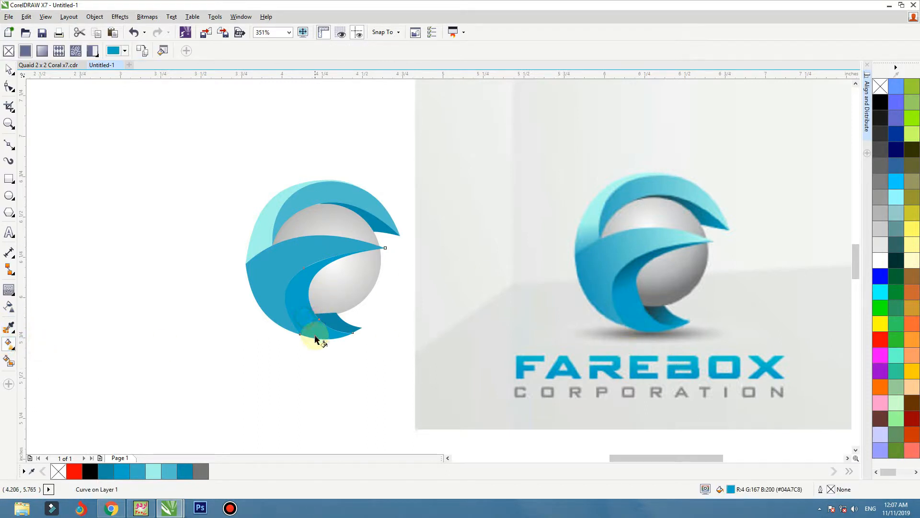
{"action": "left_click_drag", "start_coordinate": [315, 334], "coordinate": [363, 251]}
- Set the tip colour of the inner swoosh's gradient to the dark teal #14809A sampled from the reference and reposition the gradient's start
{"action": "left_click", "coordinate": [387, 252]}
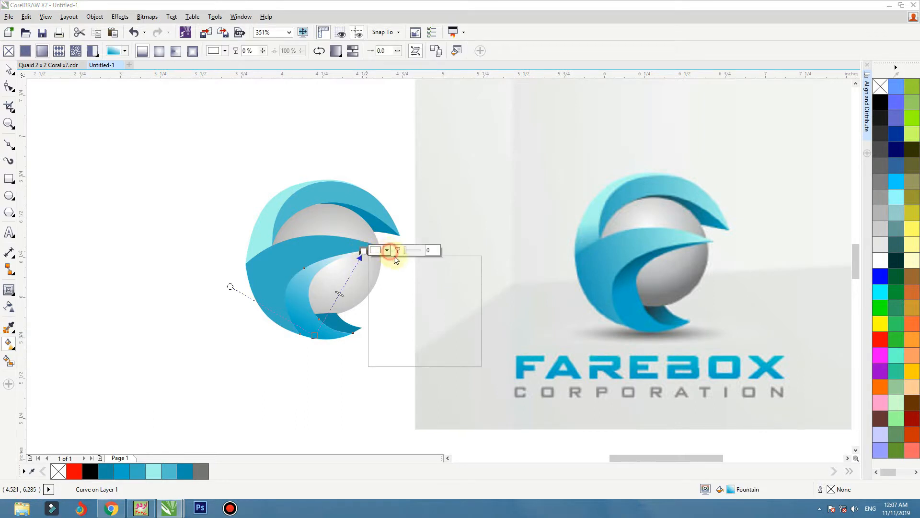
{"action": "left_click", "coordinate": [407, 270]}
{"action": "left_click", "coordinate": [680, 245]}
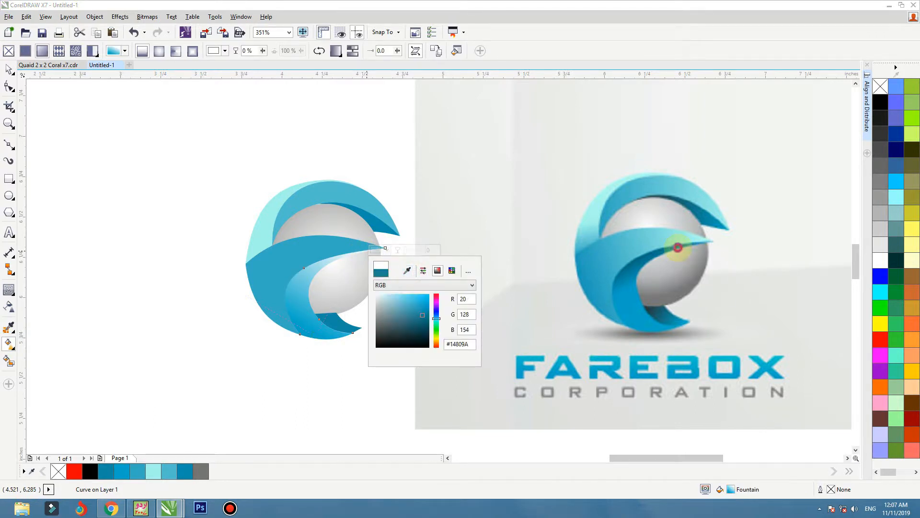
{"action": "left_click_drag", "start_coordinate": [314, 334], "coordinate": [298, 314]}
{"action": "key", "text": "space"}
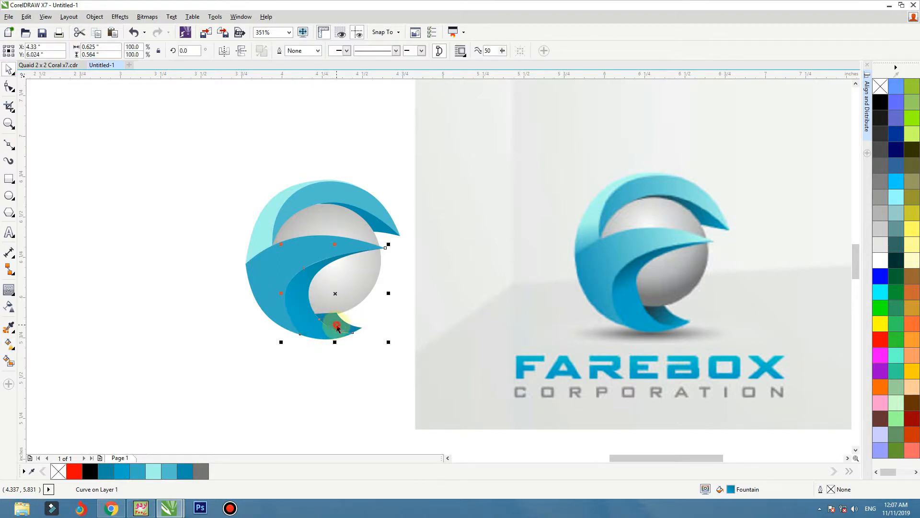
- Apply a linear fountain fill to the small fold beneath the sphere, with its tip colour set to #0B91AC sampled from the reference
{"action": "left_click", "coordinate": [339, 325]}
{"action": "key", "text": "space"}
{"action": "left_click_drag", "start_coordinate": [322, 307], "coordinate": [352, 324]}
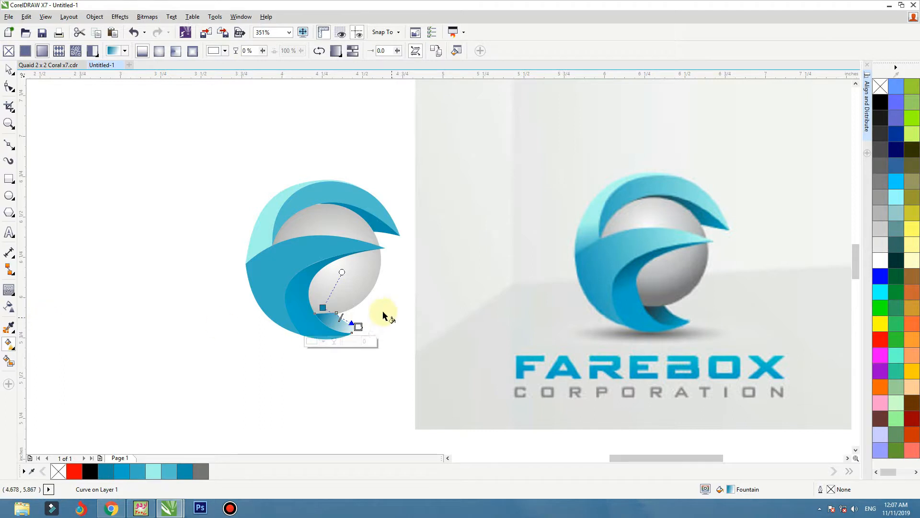
{"action": "left_click", "coordinate": [323, 341]}
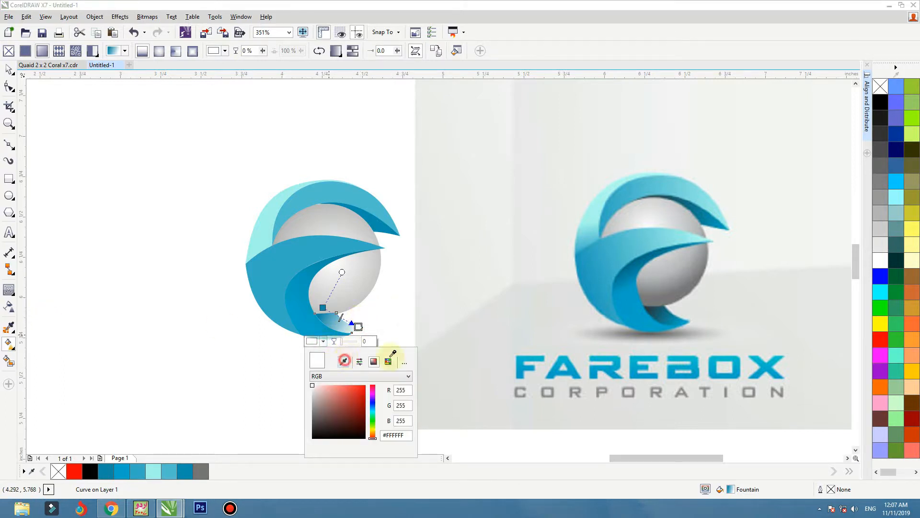
{"action": "left_click", "coordinate": [673, 323]}
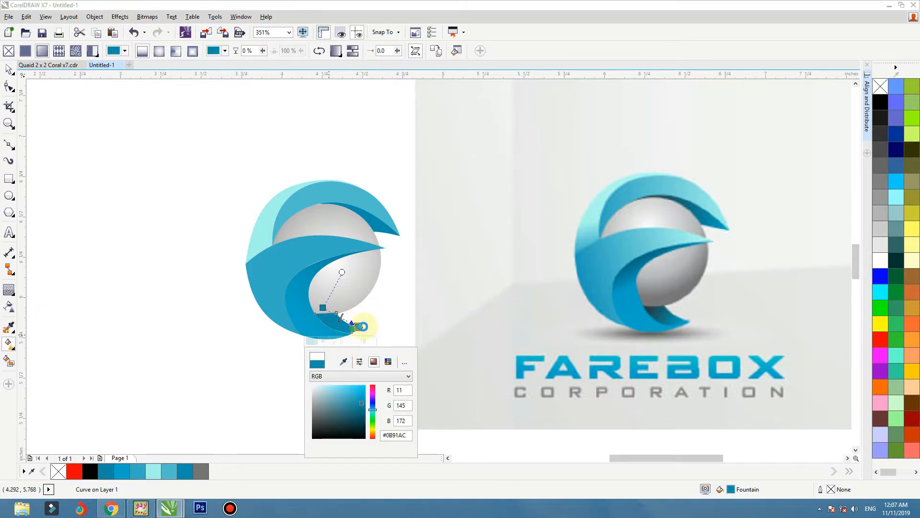
- Give the lower fold's gradient a dark teal start colour sampled from the reference and shorten the gradient between its two ends
{"action": "left_click_drag", "start_coordinate": [323, 307], "coordinate": [331, 317]}
{"action": "left_click", "coordinate": [331, 316]}
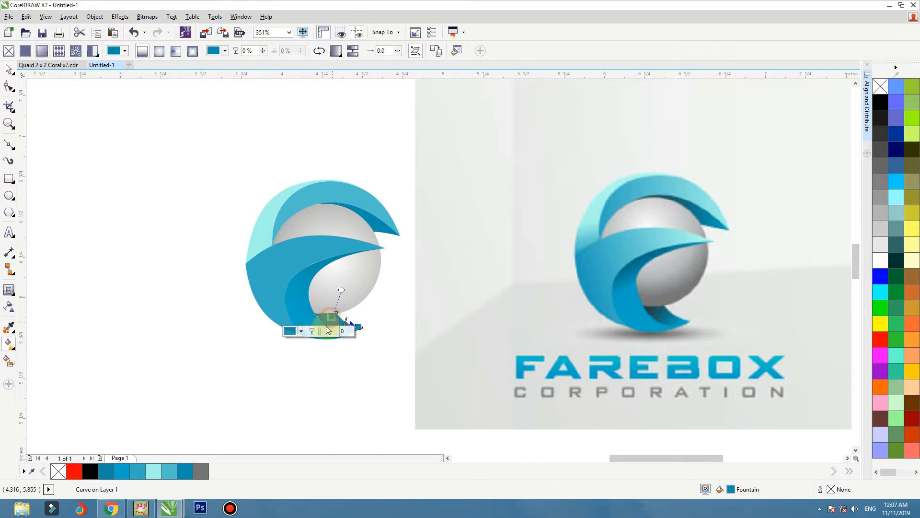
{"action": "left_click", "coordinate": [334, 333]}
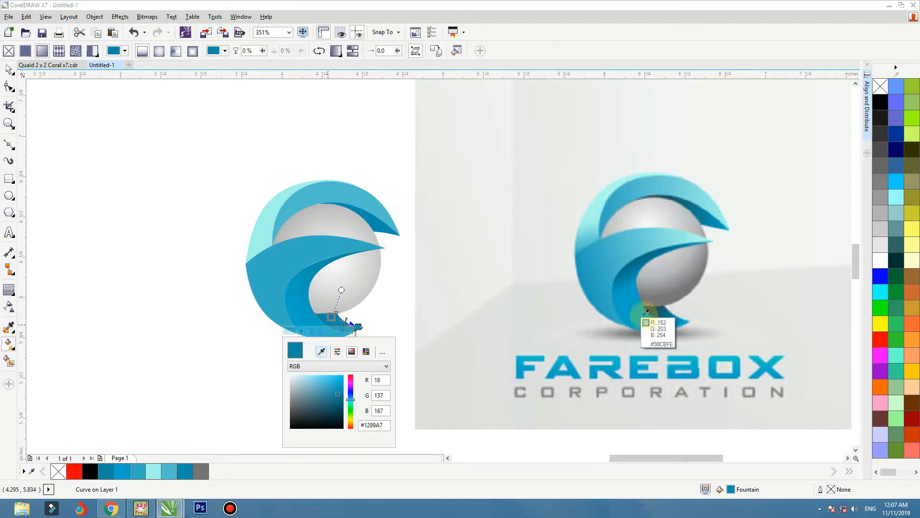
{"action": "left_click", "coordinate": [668, 315]}
{"action": "left_click", "coordinate": [359, 323]}
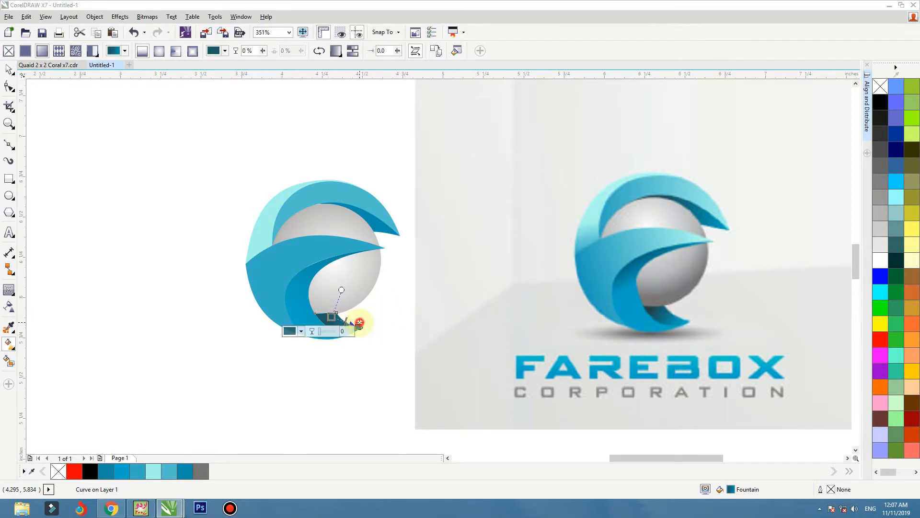
{"action": "left_click_drag", "start_coordinate": [359, 326], "coordinate": [345, 322]}
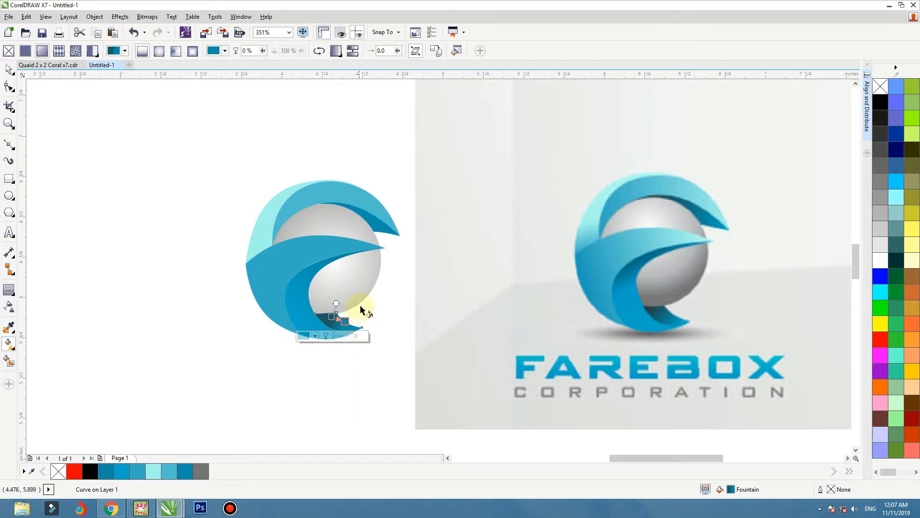
- Apply a linear fountain fill across the large front swoosh, from its lower outer edge towards the tip, ending in sampled #A5F2EC
{"action": "key", "text": "space"}
{"action": "left_click", "coordinate": [294, 270]}
{"action": "key", "text": "ctrl+z"}
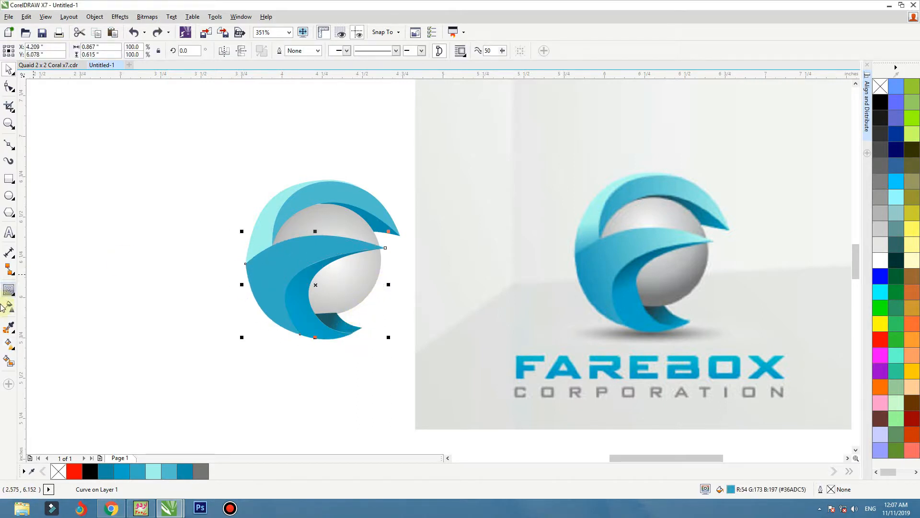
{"action": "left_click", "coordinate": [9, 345]}
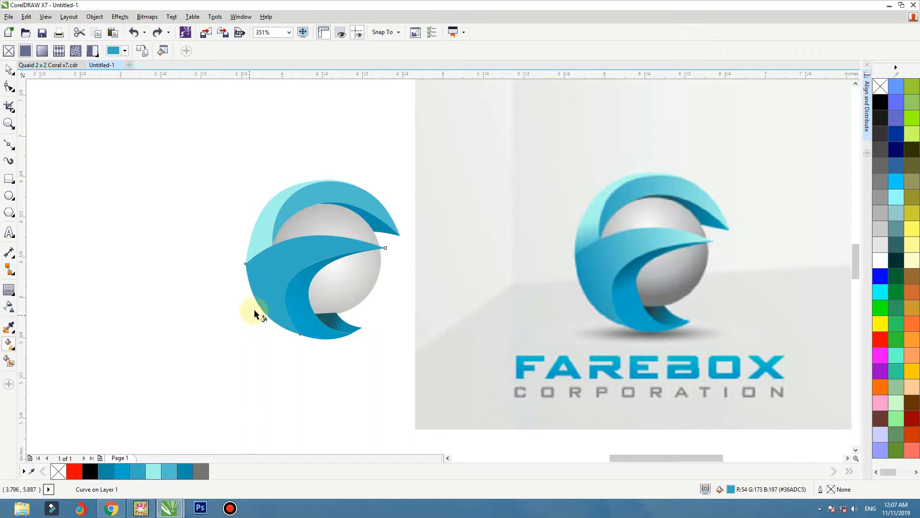
{"action": "left_click_drag", "start_coordinate": [252, 317], "coordinate": [348, 246]}
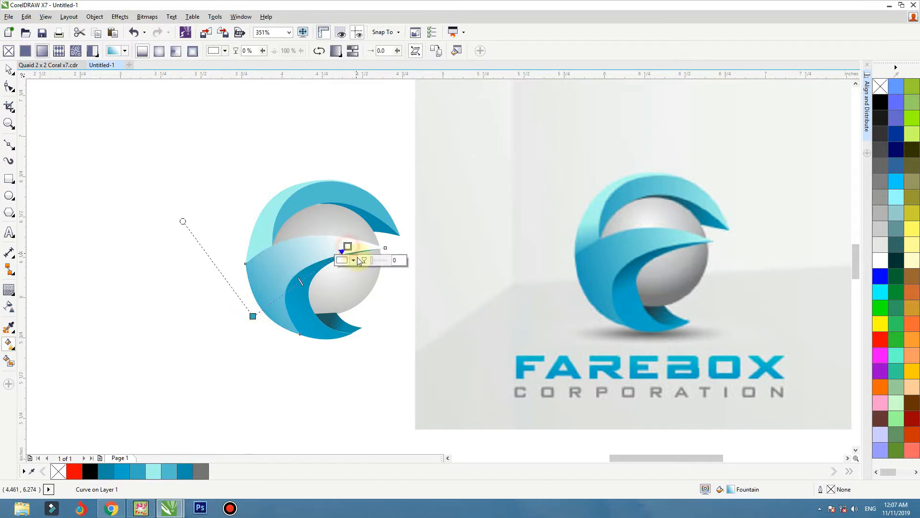
{"action": "left_click", "coordinate": [354, 259]}
{"action": "left_click", "coordinate": [688, 237]}
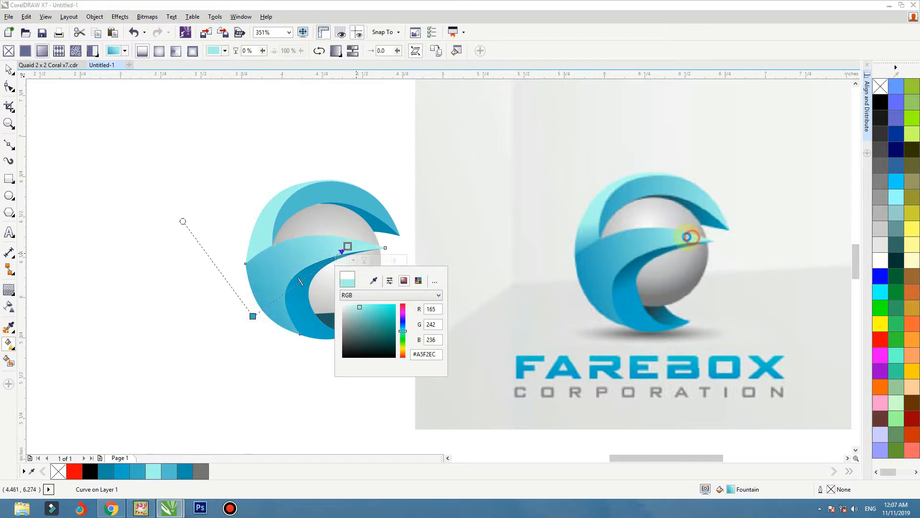
{"action": "left_click", "coordinate": [277, 247]}
- Fill the outer left swoosh with the turquoise #6ACFD7 sampled from the same spot in the reference
{"action": "left_click", "coordinate": [257, 231]}
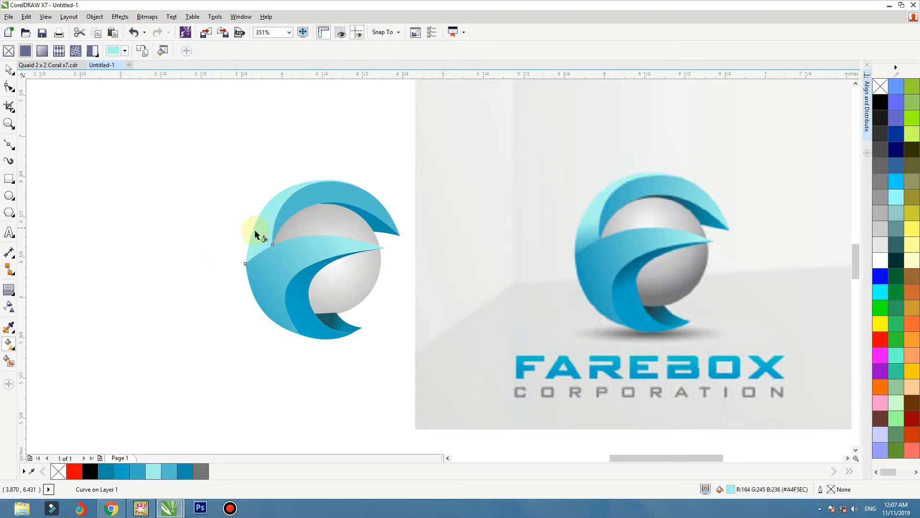
{"action": "left_click", "coordinate": [18, 324]}
{"action": "left_click", "coordinate": [589, 245]}
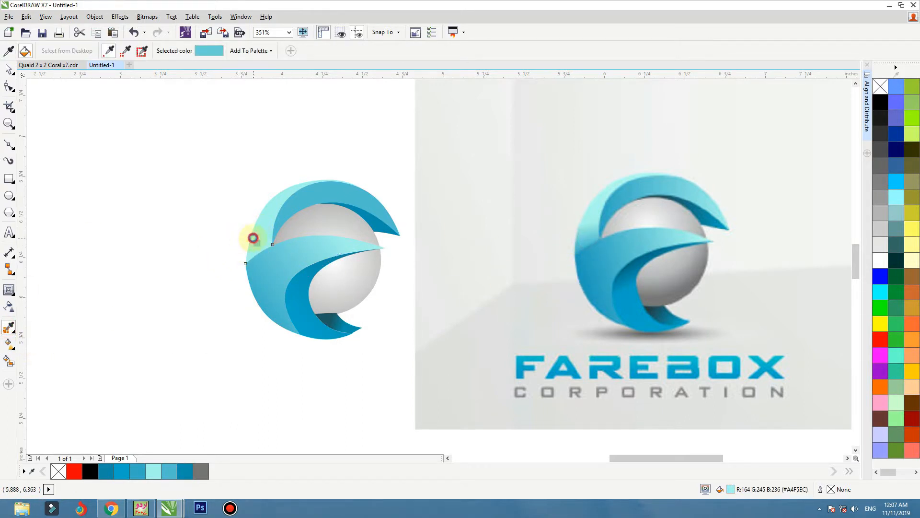
{"action": "left_click", "coordinate": [253, 238]}
- Apply a linear fountain fill to the outer left swoosh, running up towards its top and ending in sampled pale aqua #B0FAED
{"action": "left_click", "coordinate": [9, 346]}
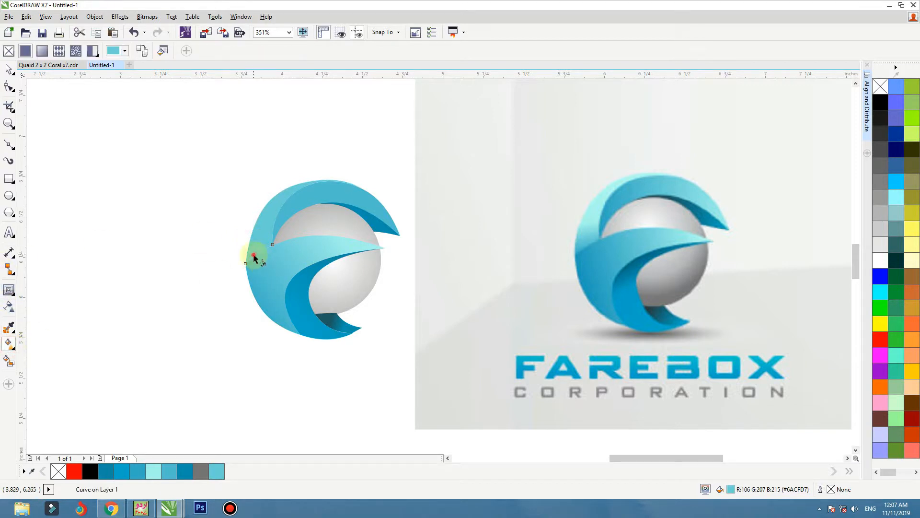
{"action": "left_click_drag", "start_coordinate": [253, 255], "coordinate": [169, 184]}
{"action": "left_click", "coordinate": [349, 171]}
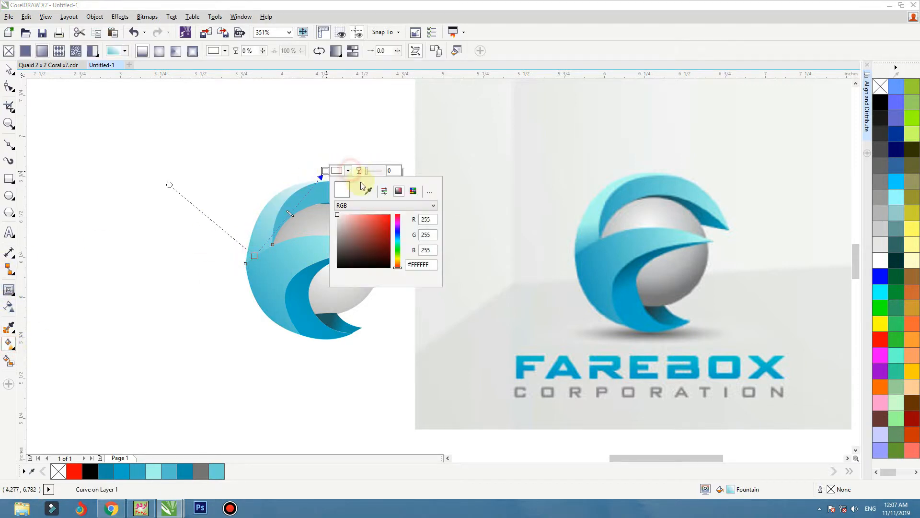
{"action": "left_click", "coordinate": [369, 190]}
{"action": "left_click", "coordinate": [610, 188]}
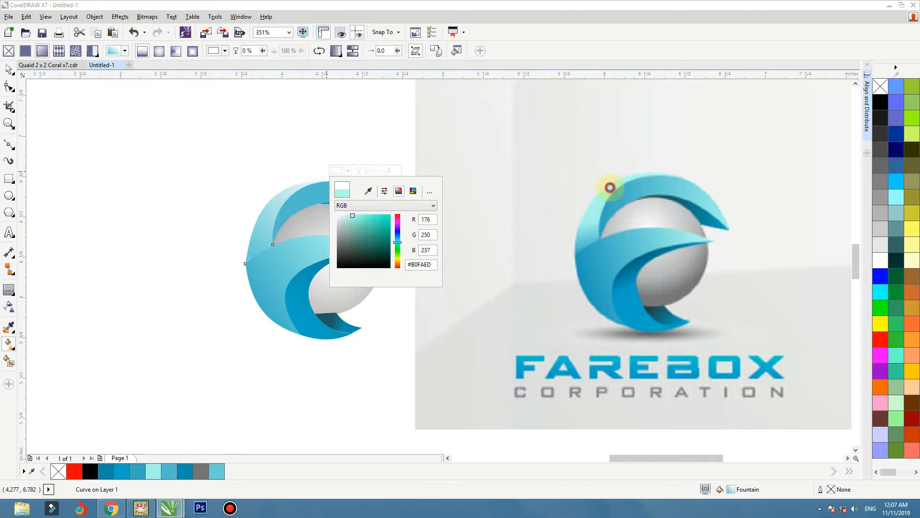
{"action": "left_click", "coordinate": [281, 192]}
- Apply a linear fountain fill along the top arch, ending in sampled #83DFDE, and pull the gradient's end closer to the arch
{"action": "left_click", "coordinate": [314, 196]}
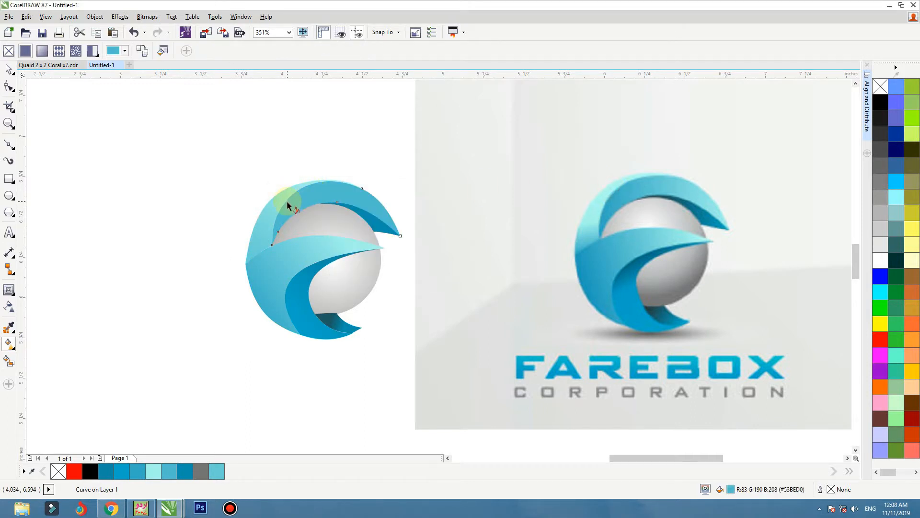
{"action": "left_click_drag", "start_coordinate": [277, 214], "coordinate": [410, 194]}
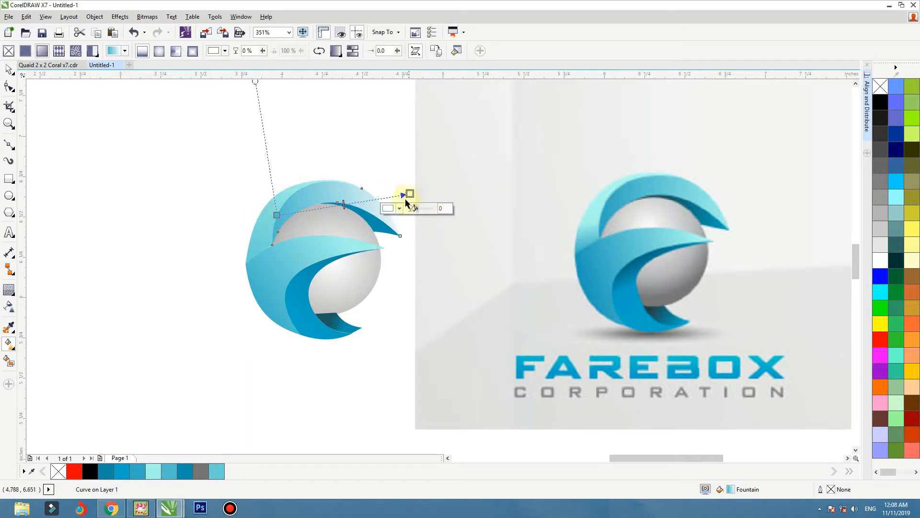
{"action": "left_click", "coordinate": [399, 208]}
{"action": "left_click", "coordinate": [688, 192]}
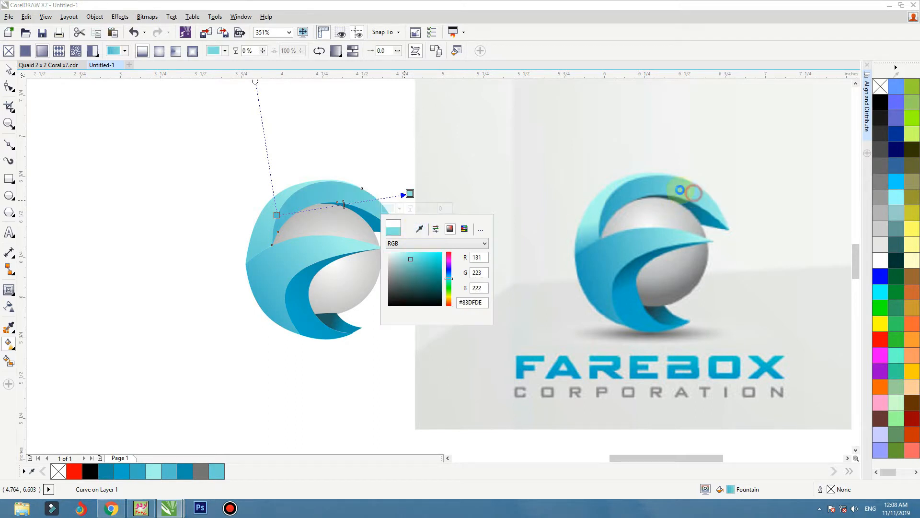
{"action": "left_click", "coordinate": [410, 194]}
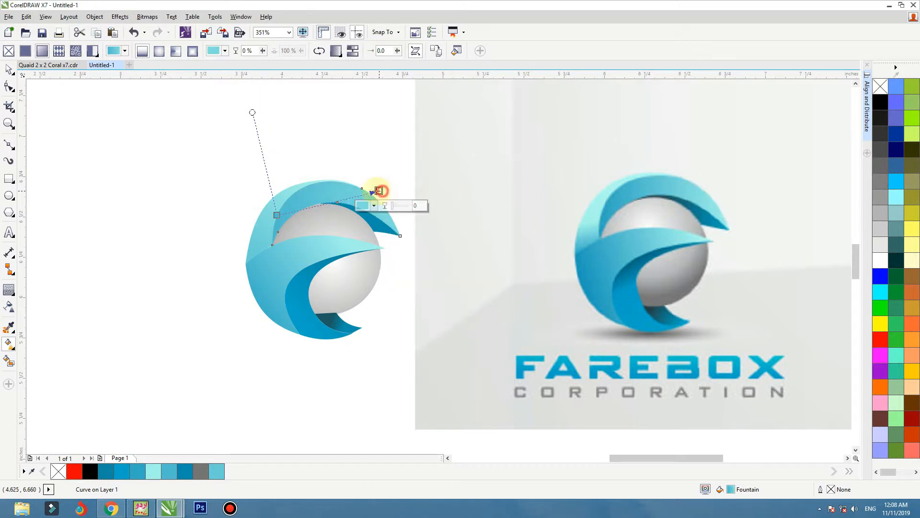
- Fill the underside of the top arch with the teal #128AA5 sampled from the reference
{"action": "left_click", "coordinate": [385, 234]}
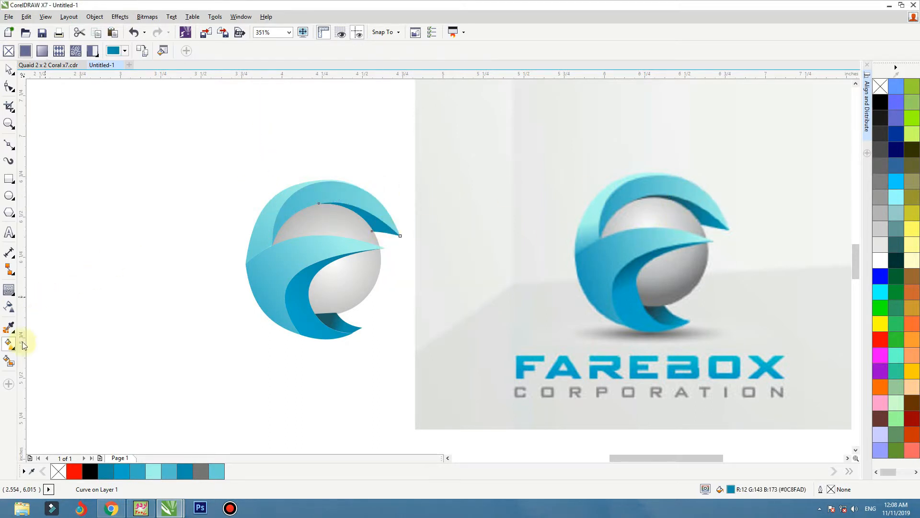
{"action": "left_click", "coordinate": [10, 329]}
{"action": "left_click", "coordinate": [712, 223]}
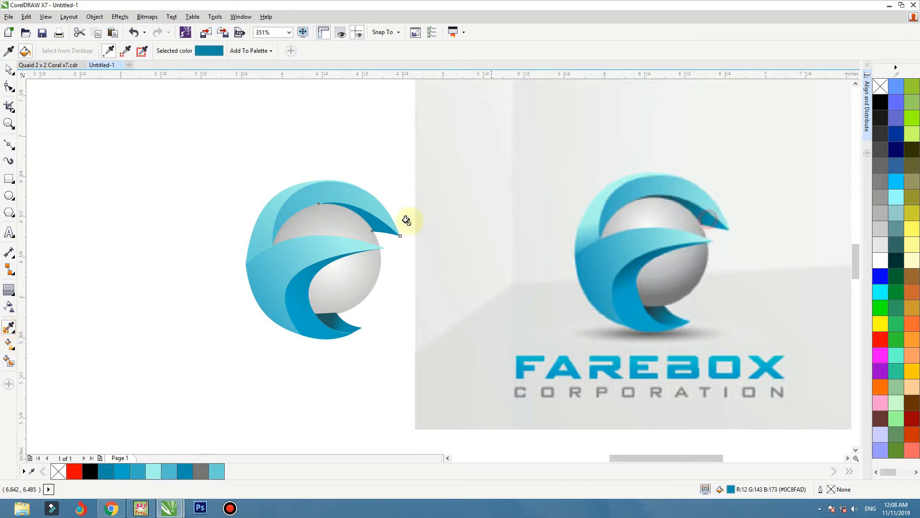
{"action": "left_click", "coordinate": [374, 225]}
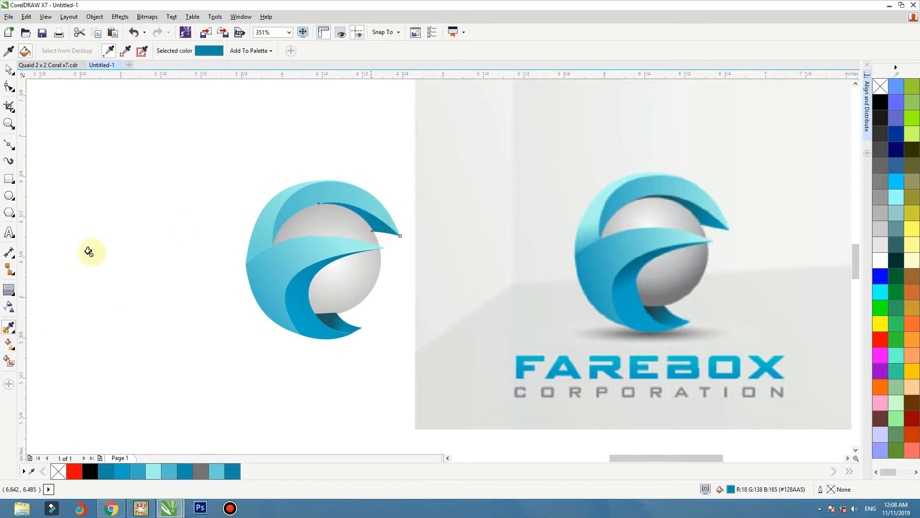
- Apply a linear fountain fill to the arch's underside, running from the tip inwards and ending in sampled dark teal #176A7A
{"action": "left_click", "coordinate": [9, 344]}
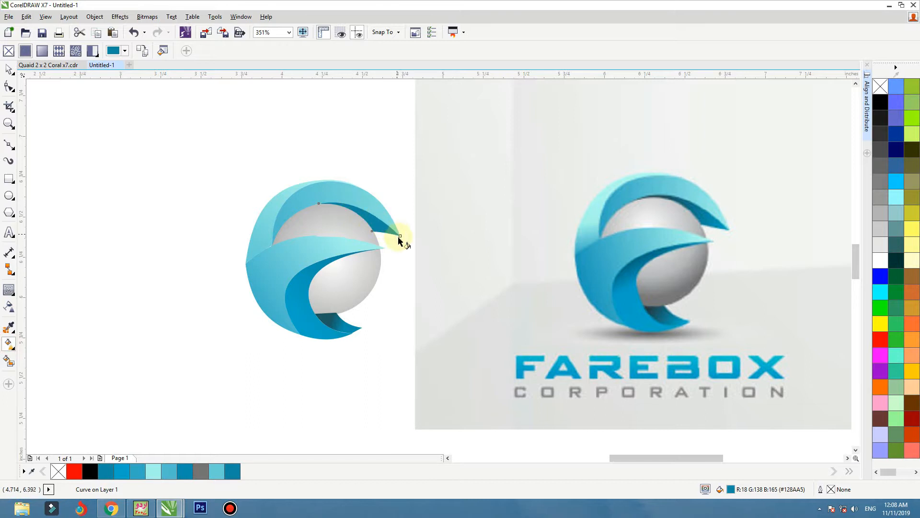
{"action": "left_click_drag", "start_coordinate": [399, 236], "coordinate": [343, 208]}
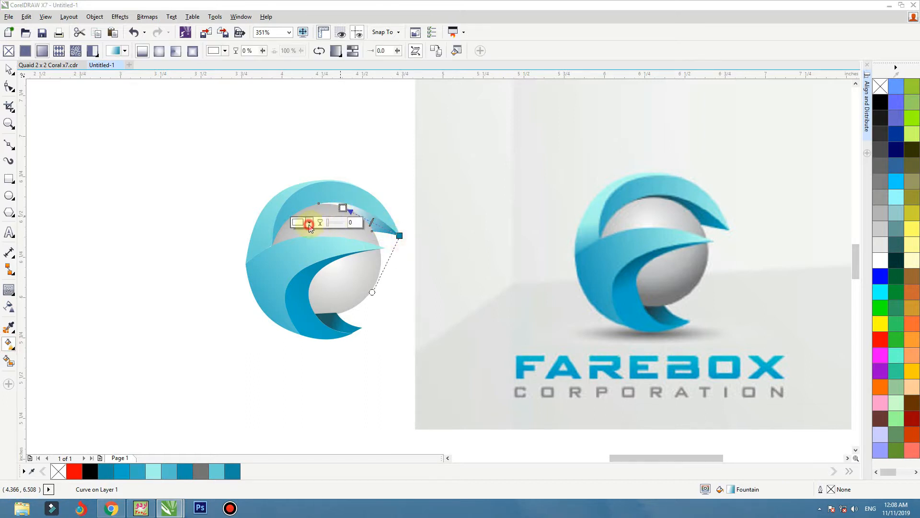
{"action": "left_click", "coordinate": [309, 223]}
{"action": "left_click", "coordinate": [329, 242]}
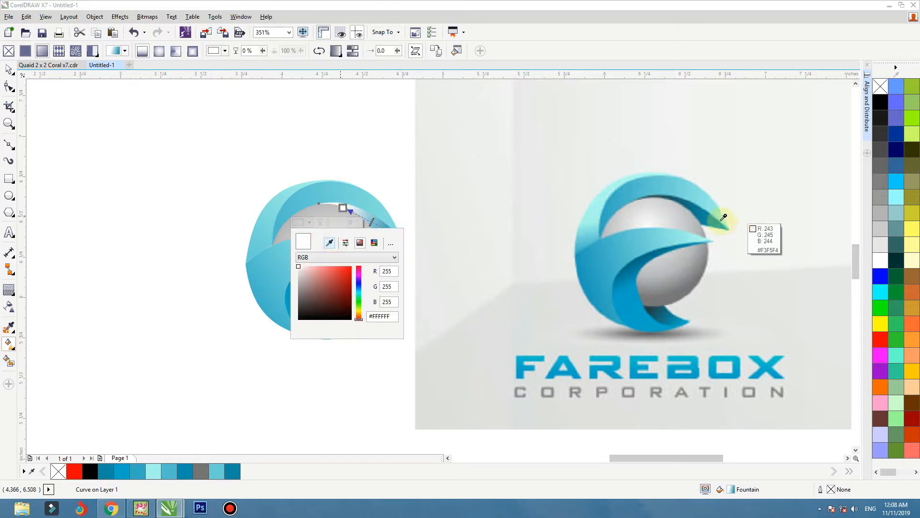
{"action": "left_click", "coordinate": [686, 196]}
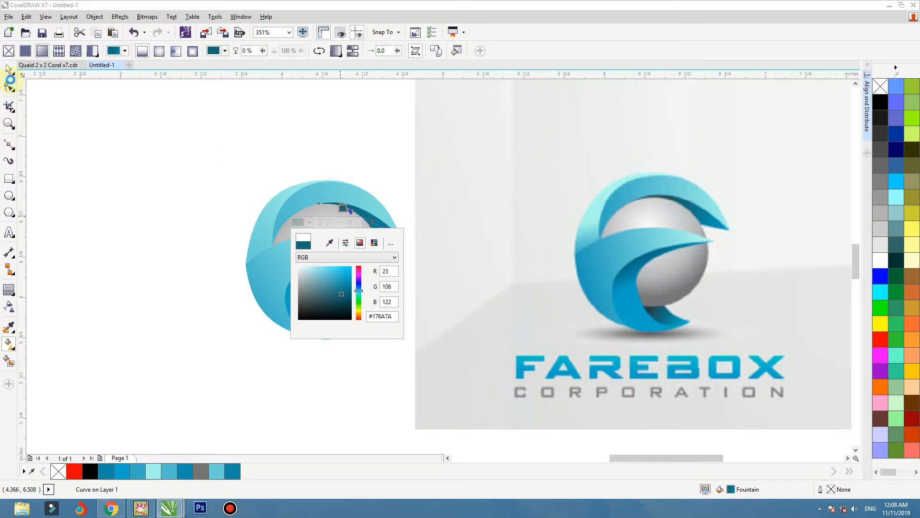
- Enlarge the sphere slightly about its centre, to about 0.705 inches across, to close the gap beneath the top arch
{"action": "left_click", "coordinate": [9, 70]}
{"action": "left_click", "coordinate": [82, 106]}
{"action": "left_click_drag", "start_coordinate": [165, 136], "coordinate": [429, 367]}
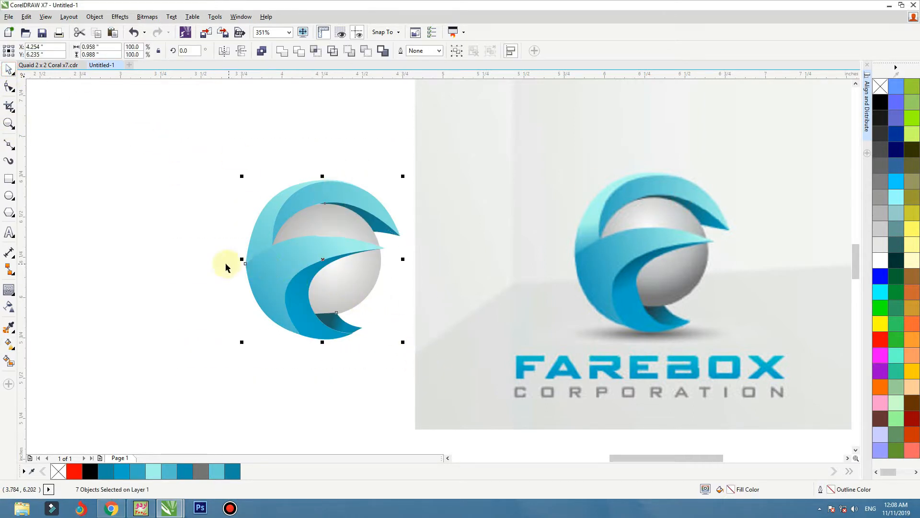
{"action": "left_click", "coordinate": [322, 212]}
{"action": "scroll", "coordinate": [518, 178], "scroll_direction": "up", "scroll_amount": 3}
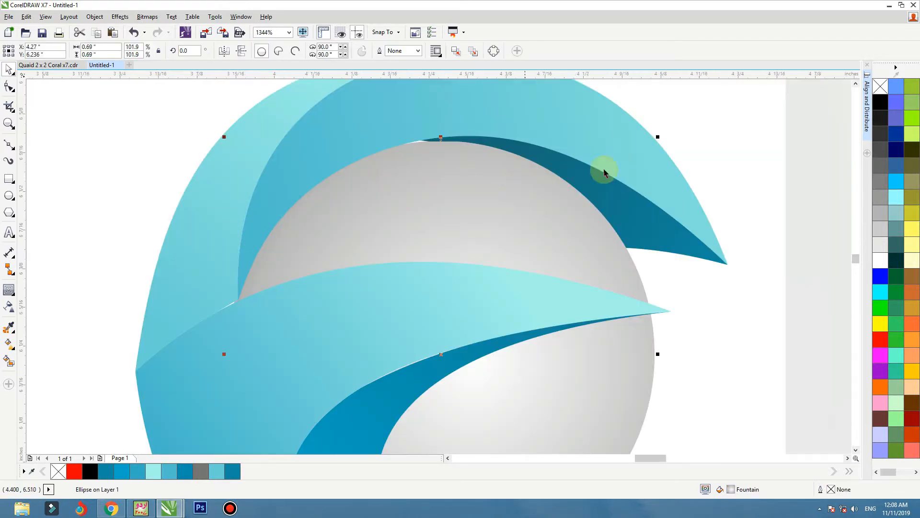
{"action": "left_click_drag", "start_coordinate": [660, 138], "coordinate": [663, 132]}
- Delete the stray node of the outer left swoosh at the corner where it meets the top arch and front swoosh
{"action": "double_click", "coordinate": [238, 317]}
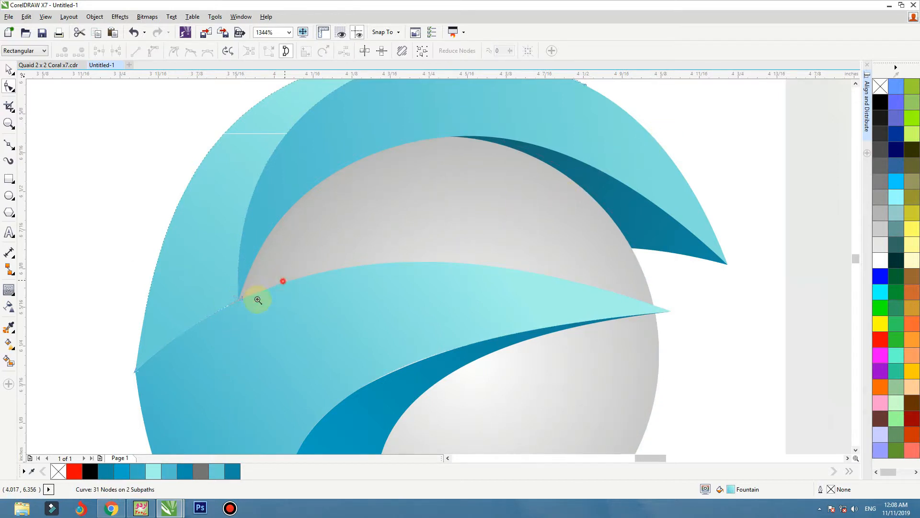
{"action": "scroll", "coordinate": [259, 298], "scroll_direction": "up", "scroll_amount": 4}
{"action": "left_click_drag", "start_coordinate": [411, 214], "coordinate": [420, 205]}
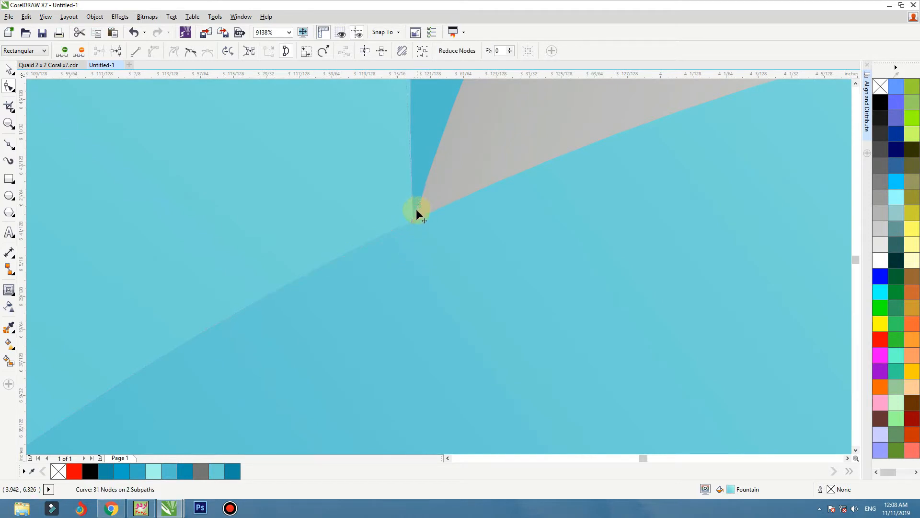
{"action": "left_click", "coordinate": [416, 210]}
{"action": "scroll", "coordinate": [479, 228], "scroll_direction": "up", "scroll_amount": 6}
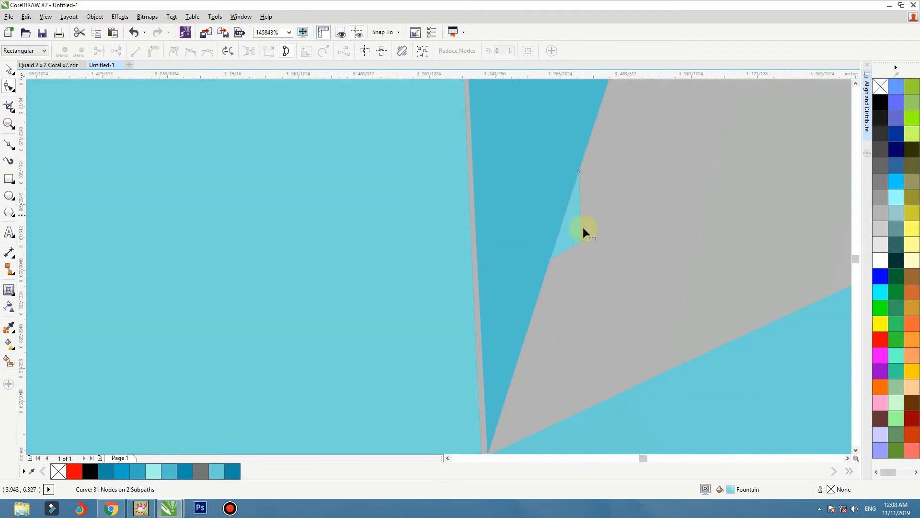
{"action": "left_click_drag", "start_coordinate": [581, 241], "coordinate": [551, 259]}
{"action": "key", "text": "Delete"}
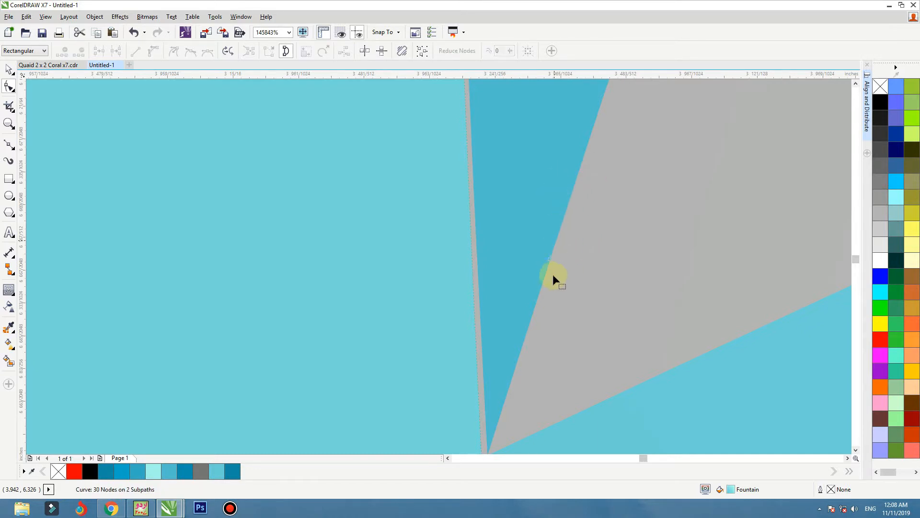
{"action": "scroll", "coordinate": [307, 287], "scroll_direction": "down", "scroll_amount": 7}
{"action": "scroll", "coordinate": [385, 317], "scroll_direction": "down", "scroll_amount": 4}
{"action": "key", "text": "space"}
- Compare the redrawn sphere logo with the reference, checking the sphere, the lower tail's shading and the top arch's underside
{"action": "left_click", "coordinate": [279, 273]}
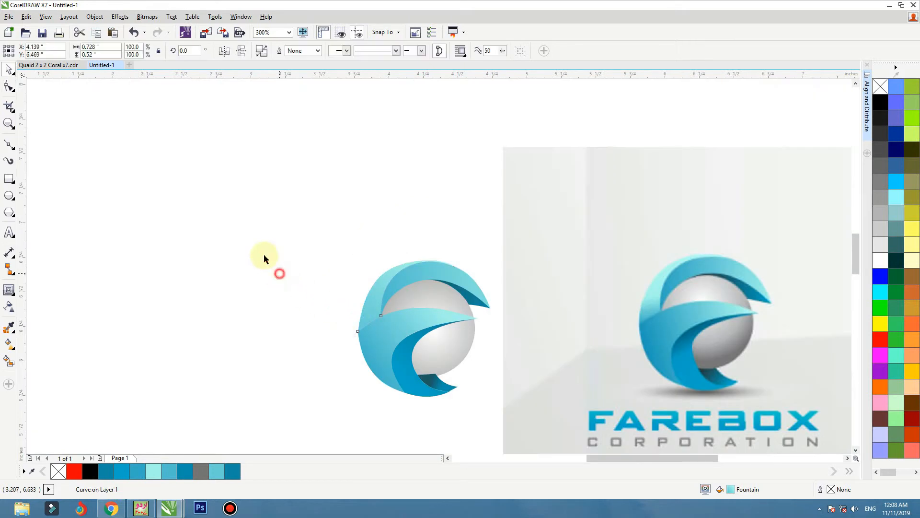
{"action": "left_click_drag", "start_coordinate": [262, 229], "coordinate": [658, 436]}
{"action": "scroll", "coordinate": [510, 427], "scroll_direction": "up", "scroll_amount": 1}
{"action": "left_click", "coordinate": [382, 294]}
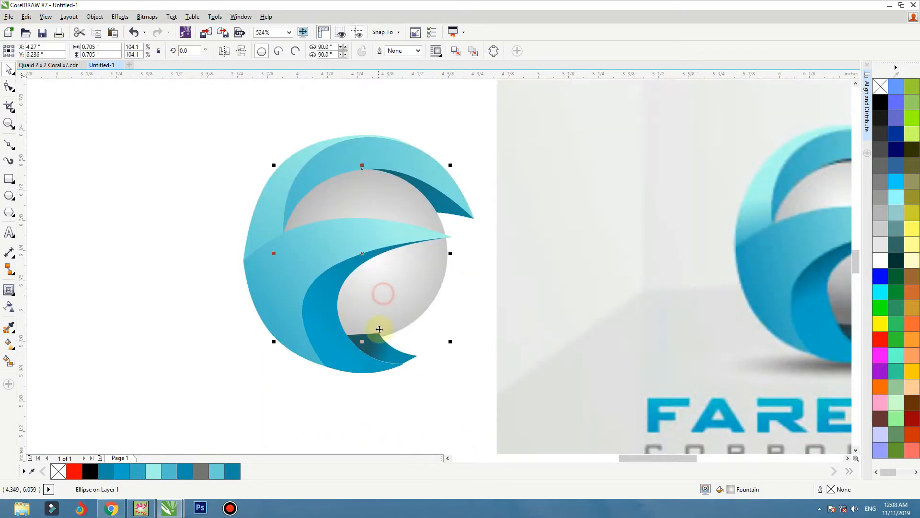
{"action": "left_click", "coordinate": [401, 356]}
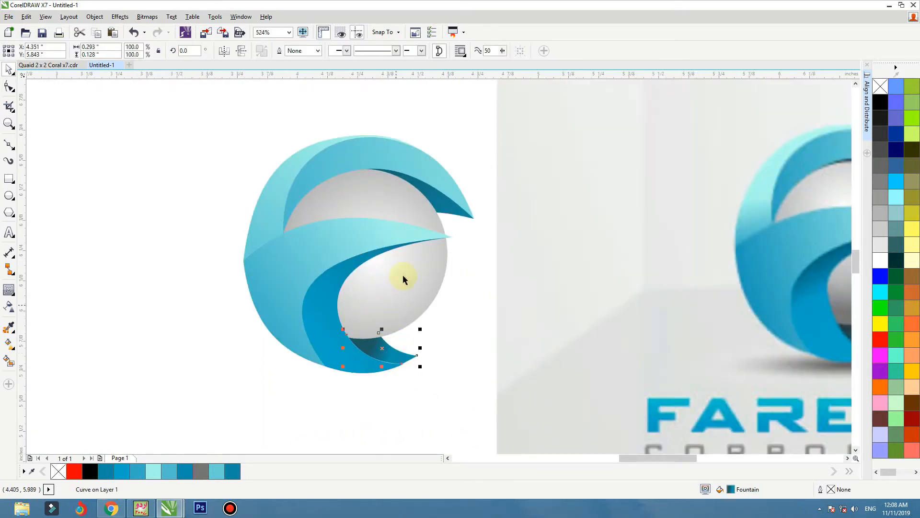
{"action": "left_click", "coordinate": [437, 211]}
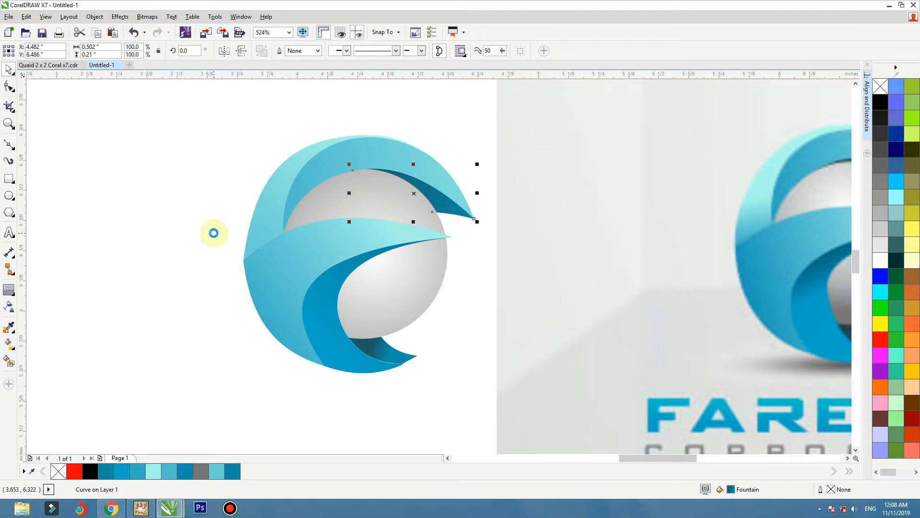
{"action": "scroll", "coordinate": [214, 233], "scroll_direction": "down", "scroll_amount": 1}
{"action": "left_click", "coordinate": [160, 241]}
{"action": "key", "text": "F2"}
{"action": "left_click_drag", "start_coordinate": [142, 153], "coordinate": [649, 399]}
{"action": "left_click", "coordinate": [294, 272]}
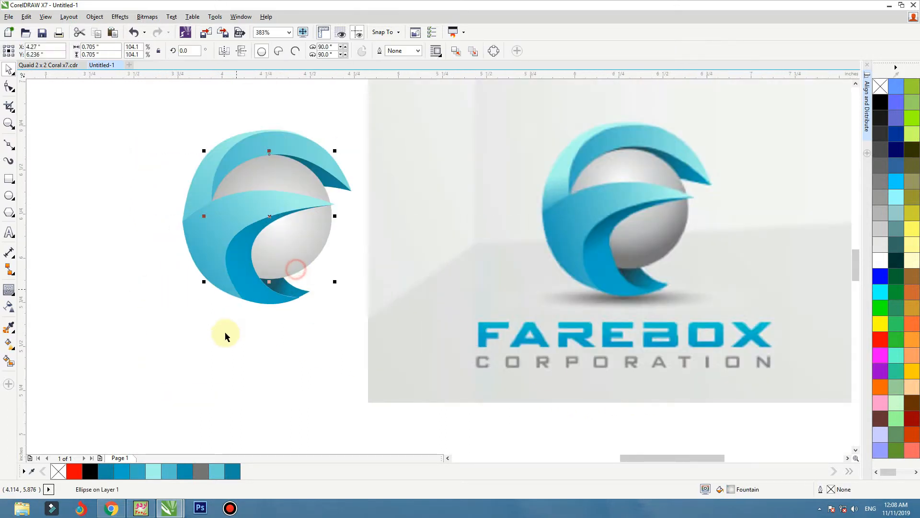
- Draw a flat ellipse about 1.065 by 0.147 inches beneath the logo, filled black with no outline
{"action": "left_click", "coordinate": [225, 338]}
{"action": "left_click", "coordinate": [8, 198]}
{"action": "left_click_drag", "start_coordinate": [173, 285], "coordinate": [320, 323]}
{"action": "key", "text": "space"}
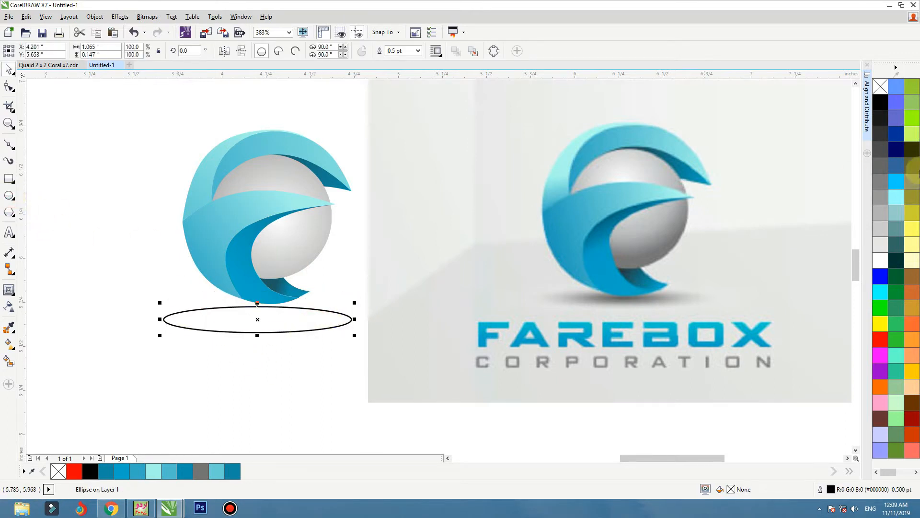
{"action": "left_click", "coordinate": [881, 102]}
{"action": "right_click", "coordinate": [881, 88]}
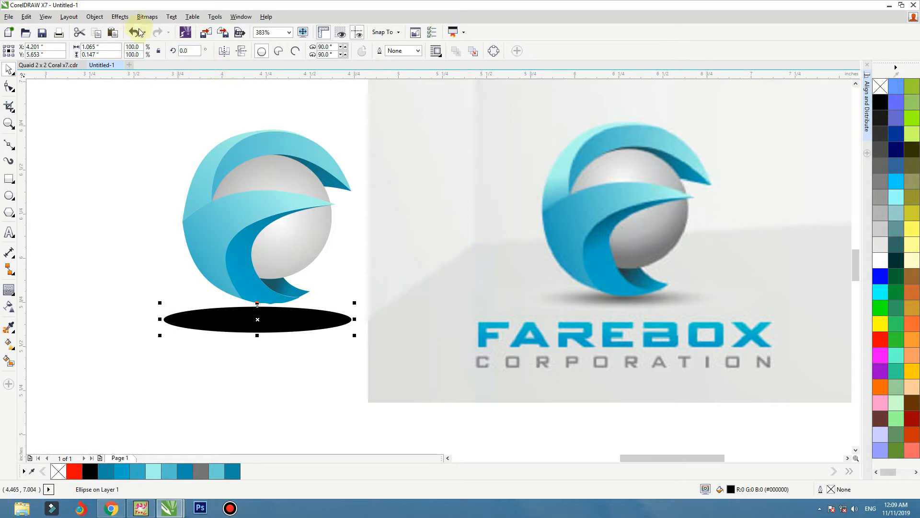
- Convert the black ellipse to an 800 dpi, 24-bit RGB bitmap with anti-aliasing and a transparent background
{"action": "left_click", "coordinate": [148, 17]}
{"action": "left_click", "coordinate": [155, 29]}
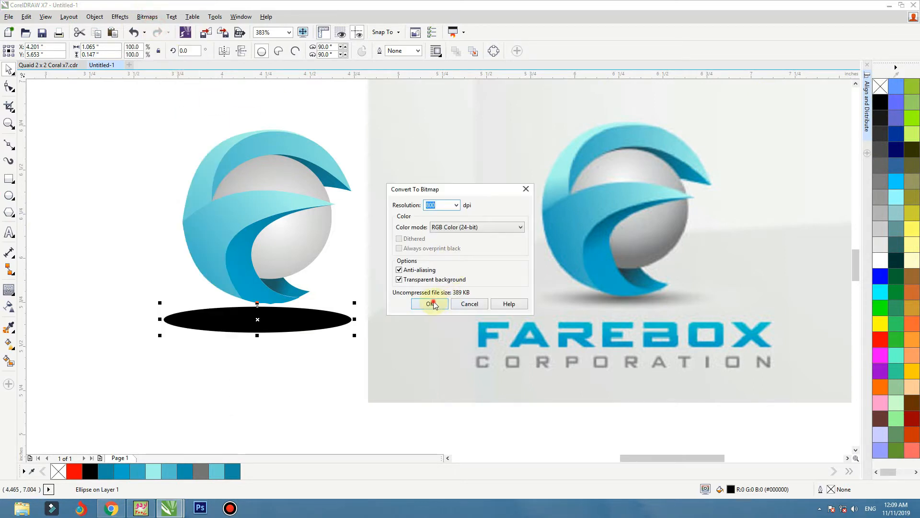
{"action": "left_click", "coordinate": [431, 303]}
- Apply a Gaussian Blur with a radius of about 63 pixels to the black ellipse bitmap
{"action": "left_click", "coordinate": [147, 17]}
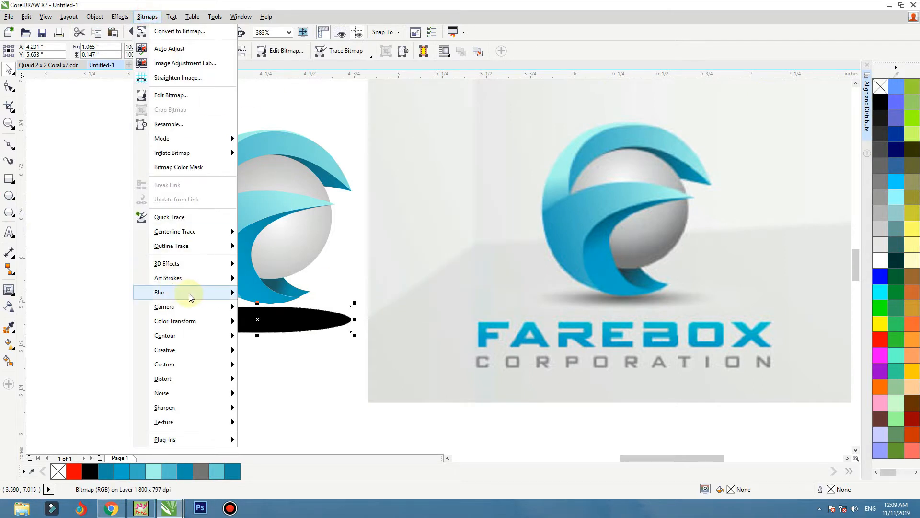
{"action": "mouse_move", "coordinate": [190, 297]}
{"action": "left_click", "coordinate": [275, 305]}
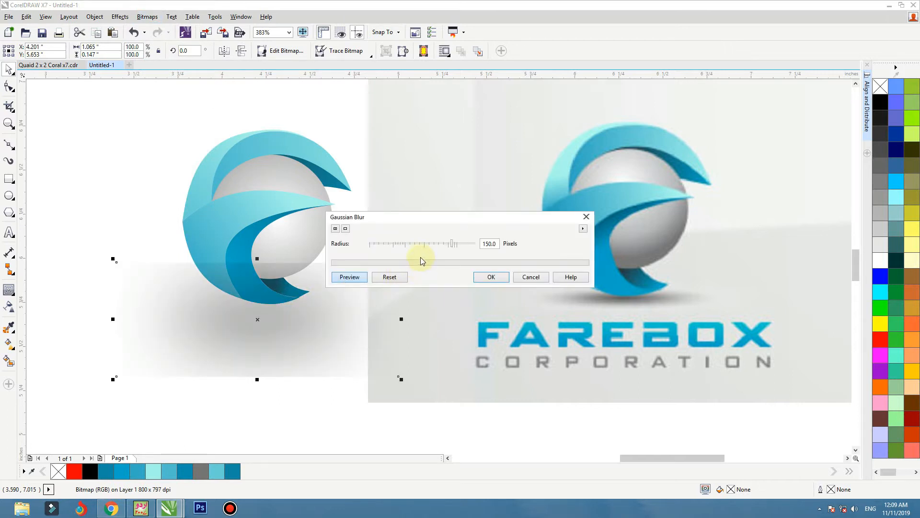
{"action": "left_click_drag", "start_coordinate": [452, 244], "coordinate": [428, 243]}
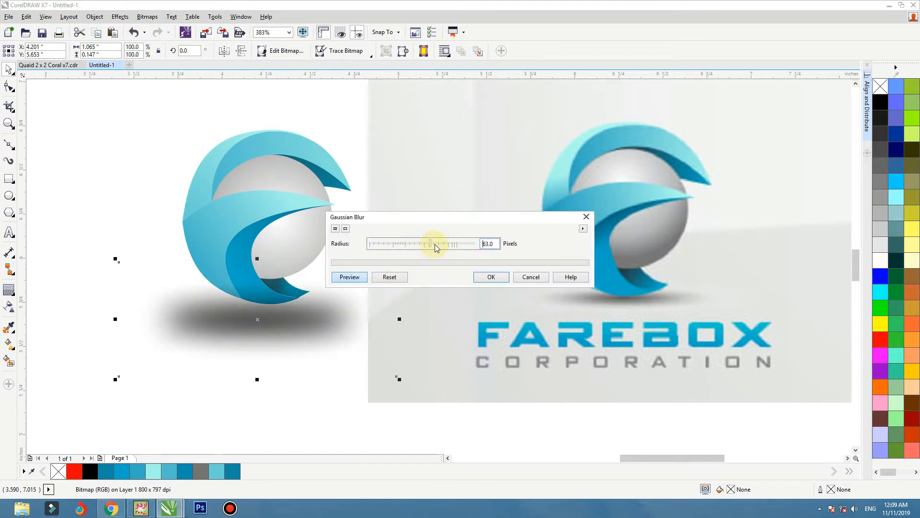
{"action": "left_click", "coordinate": [489, 277]}
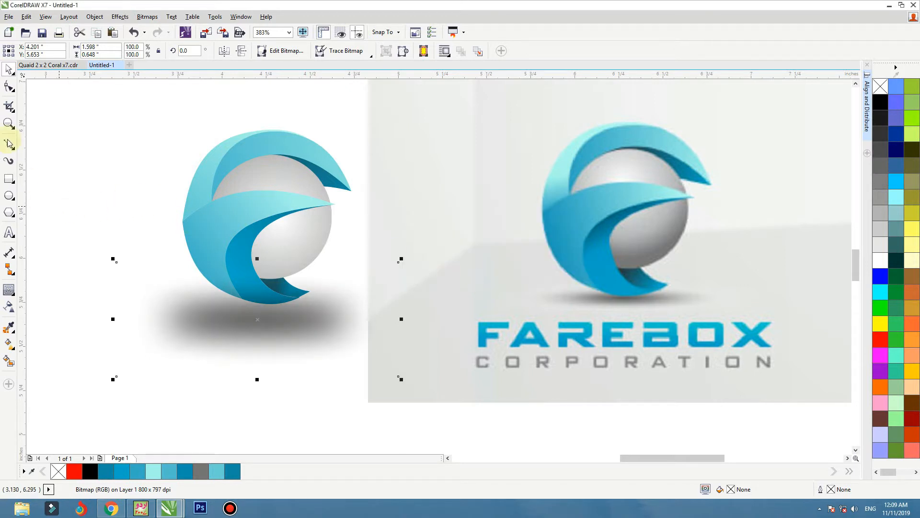
- Shrink the blurred shadow bitmap to about 1.299 by 0.281 inches and lighten it with a uniform transparency
{"action": "left_click_drag", "start_coordinate": [258, 264], "coordinate": [270, 320]}
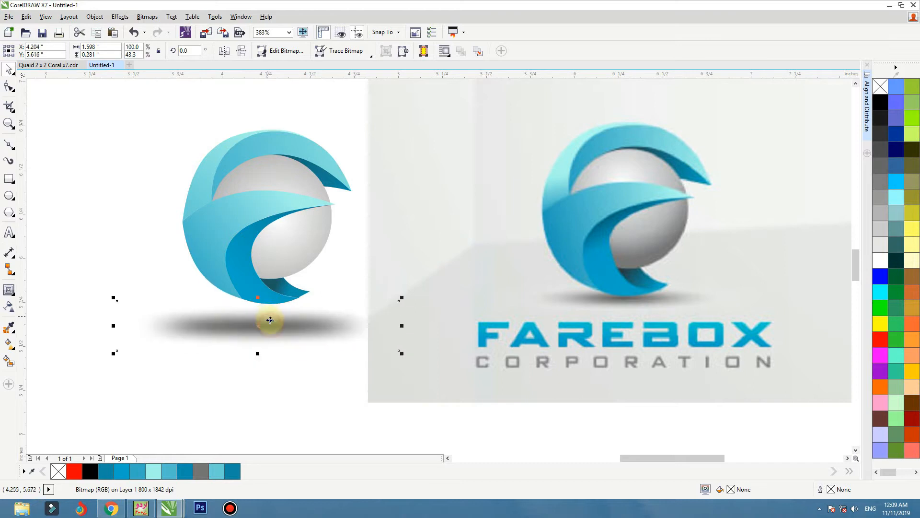
{"action": "left_click_drag", "start_coordinate": [402, 325], "coordinate": [324, 318]}
{"action": "left_click", "coordinate": [10, 309]}
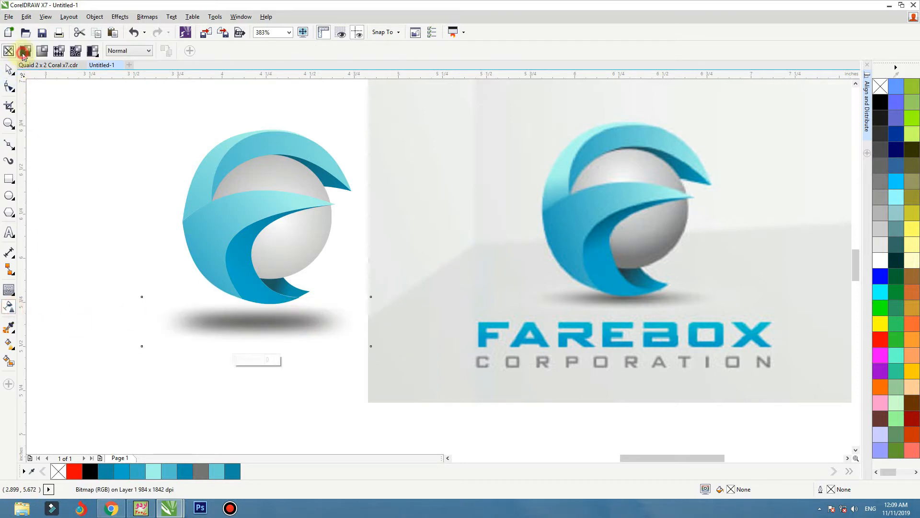
{"action": "left_click", "coordinate": [24, 52]}
{"action": "left_click", "coordinate": [6, 72]}
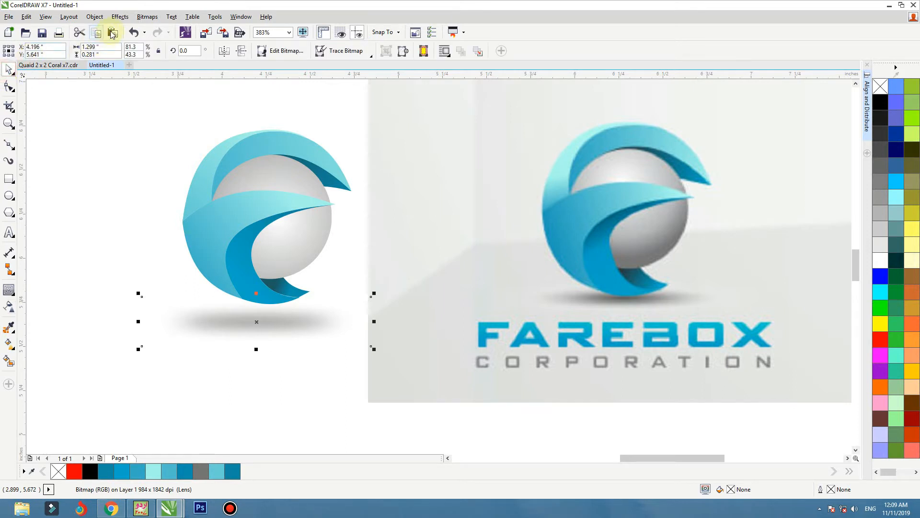
- Convert the semi-transparent shadow beneath the logo into a bitmap again to flatten its transparency
{"action": "left_click", "coordinate": [136, 17]}
{"action": "left_click", "coordinate": [161, 30]}
{"action": "left_click", "coordinate": [427, 304]}
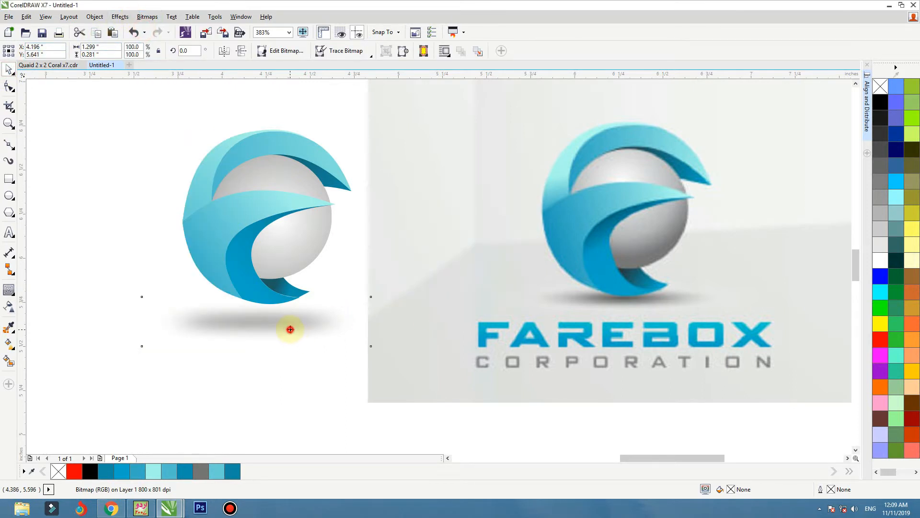
{"action": "left_click", "coordinate": [264, 366]}
- Shorten the front swoosh's fountain fill by moving its dark blue end inwards onto the shape's lower part
{"action": "scroll", "coordinate": [425, 289], "scroll_direction": "down", "scroll_amount": 4}
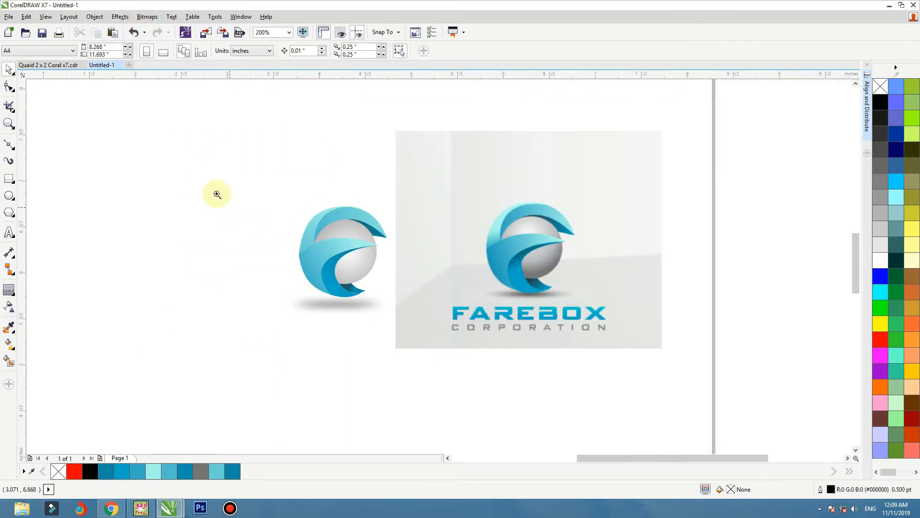
{"action": "left_click_drag", "start_coordinate": [216, 193], "coordinate": [660, 376]}
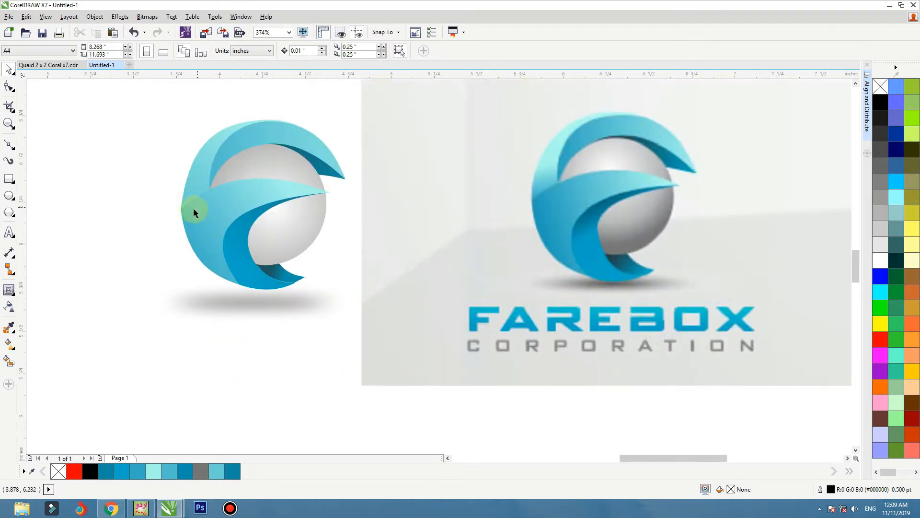
{"action": "left_click", "coordinate": [210, 216]}
{"action": "key", "text": "g"}
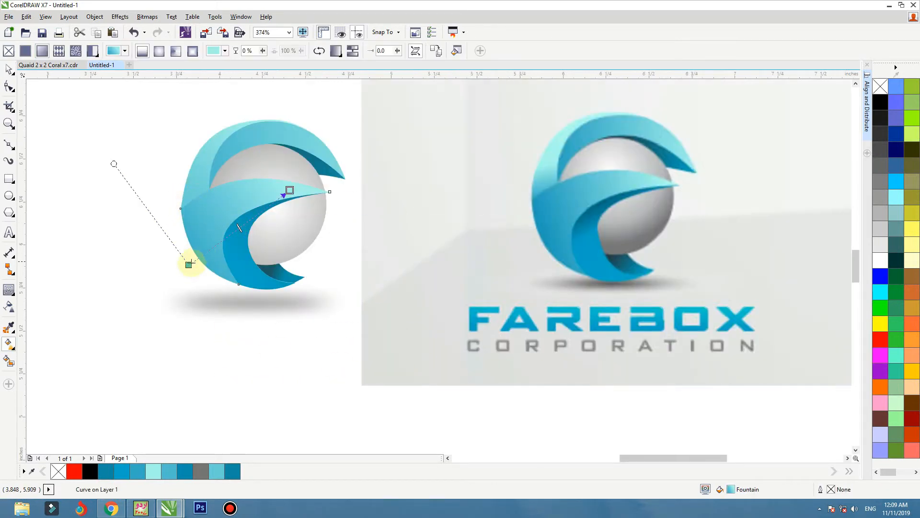
{"action": "left_click_drag", "start_coordinate": [190, 264], "coordinate": [201, 250]}
{"action": "left_click", "coordinate": [201, 250]}
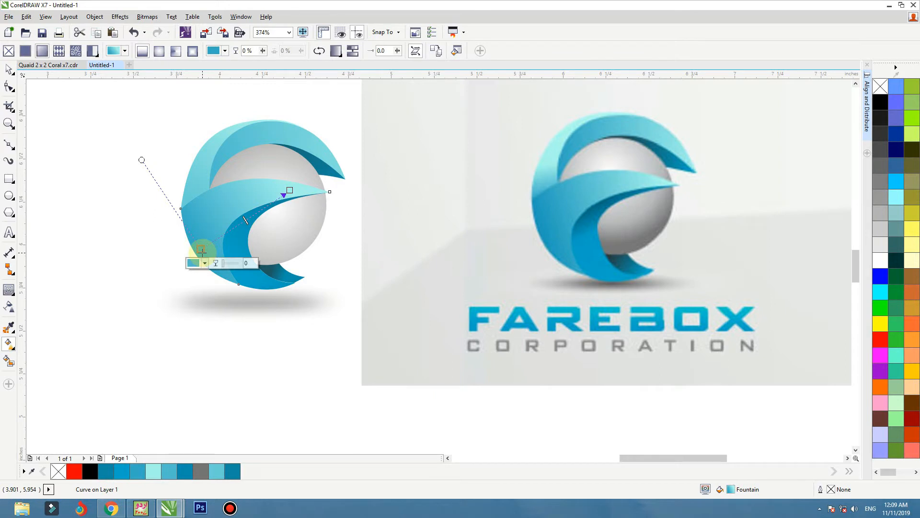
{"action": "key", "text": "space"}
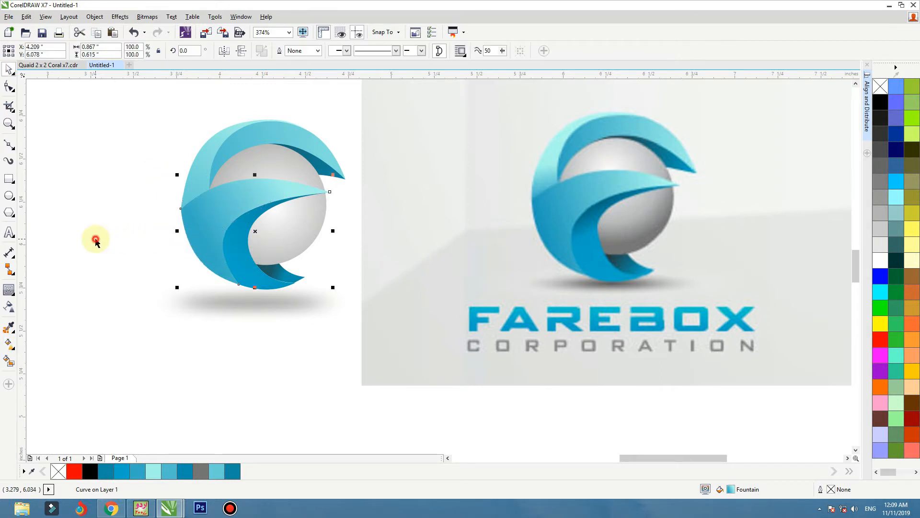
{"action": "left_click", "coordinate": [96, 239]}
- Add 24 pt Arial artistic text beneath the shadow, reading "farebox" with "corporation" on a second line
{"action": "left_click", "coordinate": [8, 235]}
{"action": "left_click", "coordinate": [161, 373]}
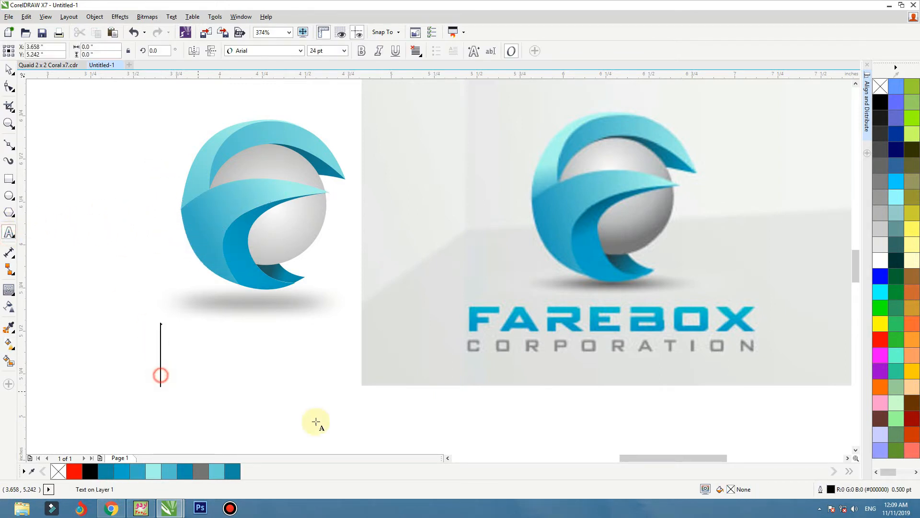
{"action": "type", "text": "farebox"}
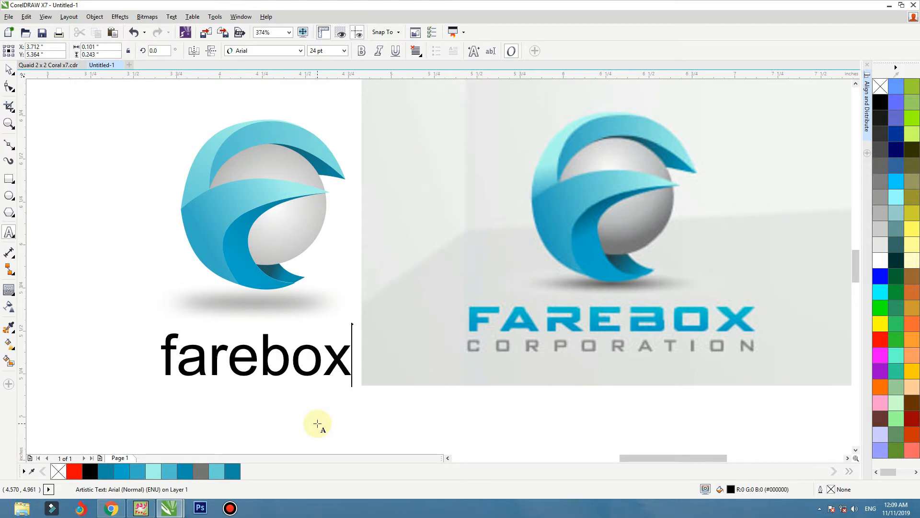
{"action": "key", "text": "Return"}
{"action": "type", "text": "cop"}
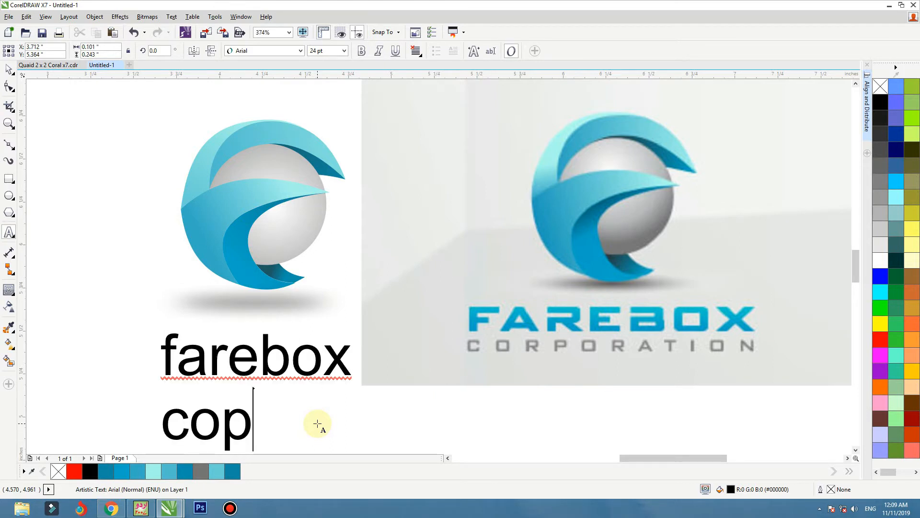
{"action": "key", "text": "BackSpace"}
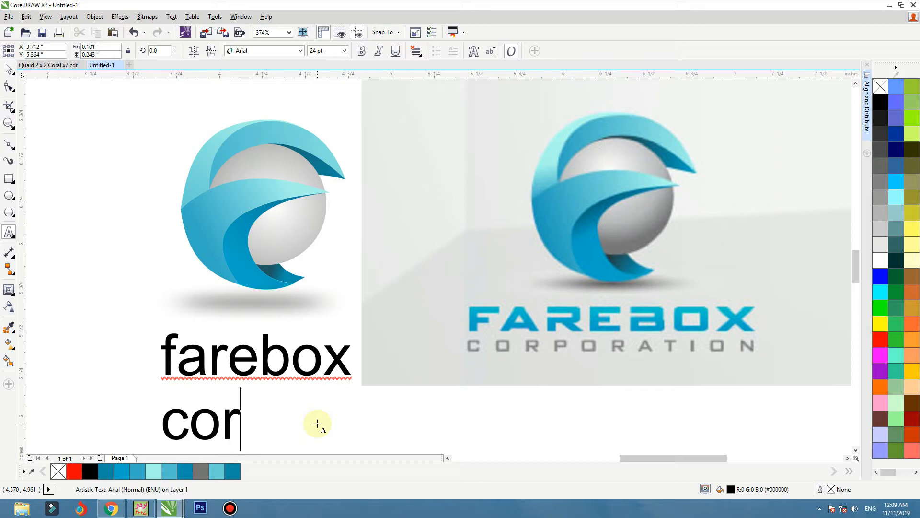
{"action": "type", "text": "rporation"}
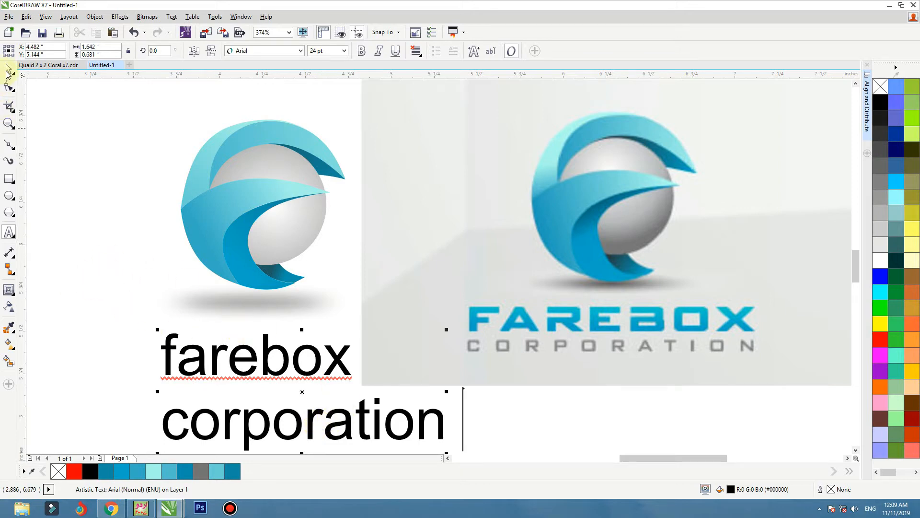
{"action": "left_click", "coordinate": [9, 70]}
- Change the case of the two-line company name text to uppercase
{"action": "left_click", "coordinate": [171, 17]}
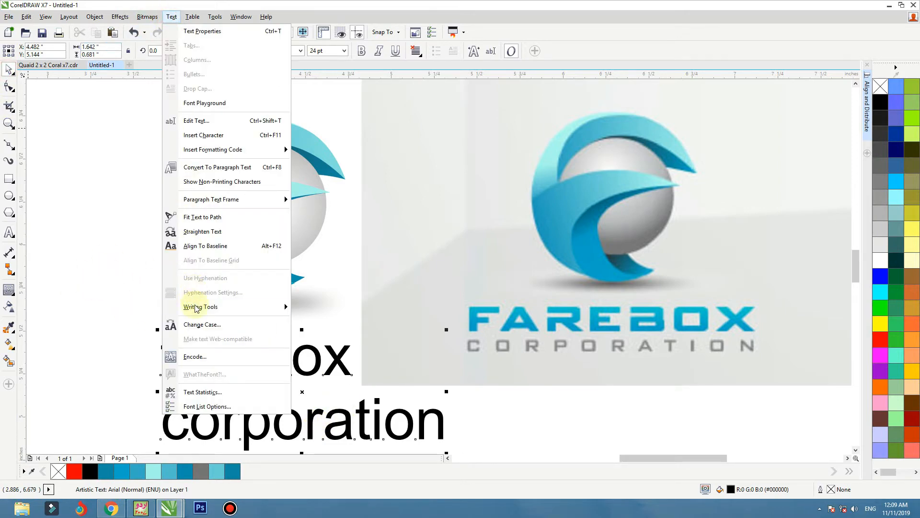
{"action": "left_click", "coordinate": [196, 324]}
{"action": "left_click", "coordinate": [416, 286]}
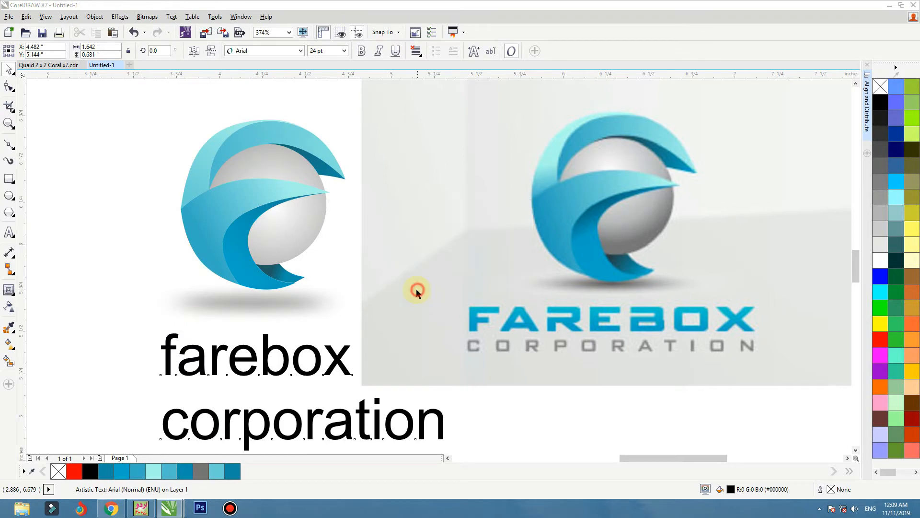
- Set the FAREBOX line as separate text in the Anita Semi-square font and move the reference image sideways, clear of it
{"action": "left_click", "coordinate": [324, 365]}
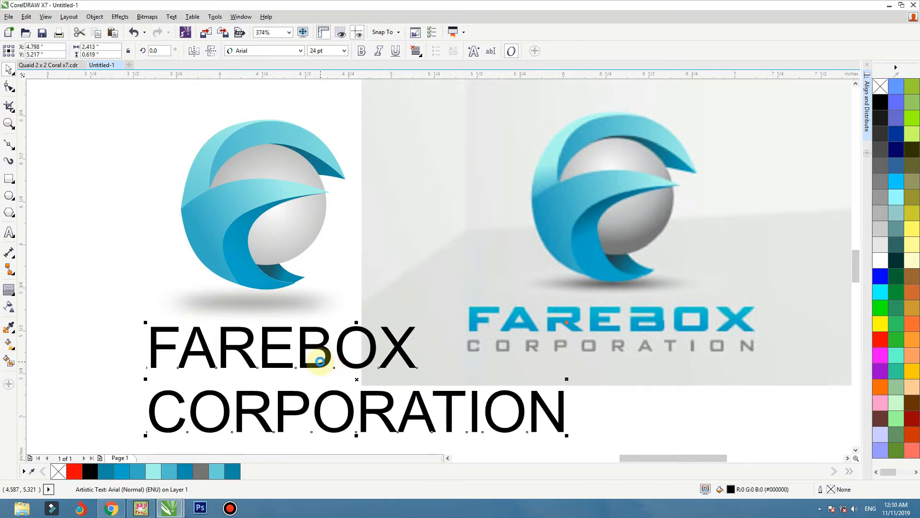
{"action": "left_click", "coordinate": [260, 56]}
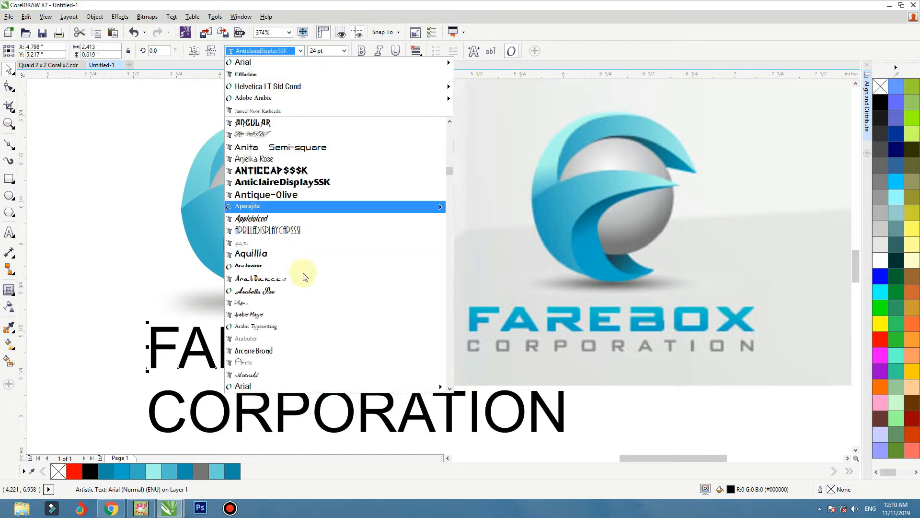
{"action": "left_click", "coordinate": [310, 150]}
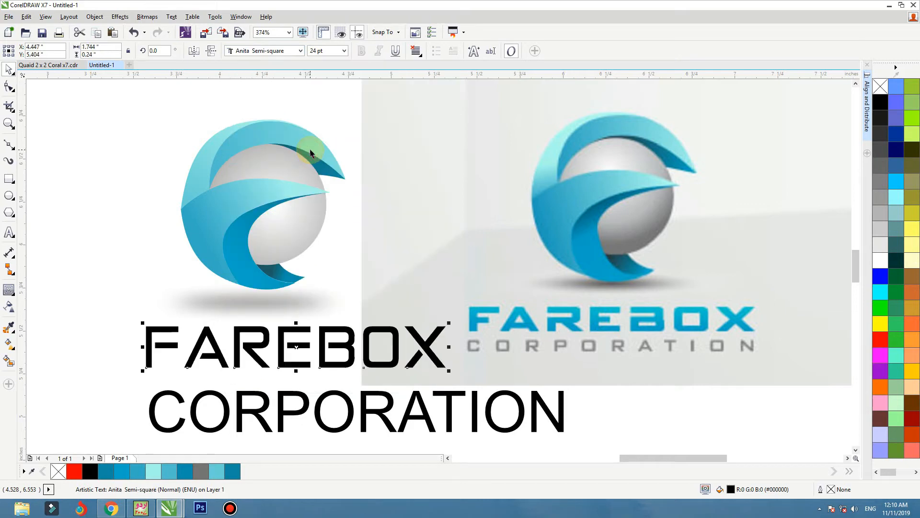
{"action": "left_click_drag", "start_coordinate": [453, 260], "coordinate": [557, 260]}
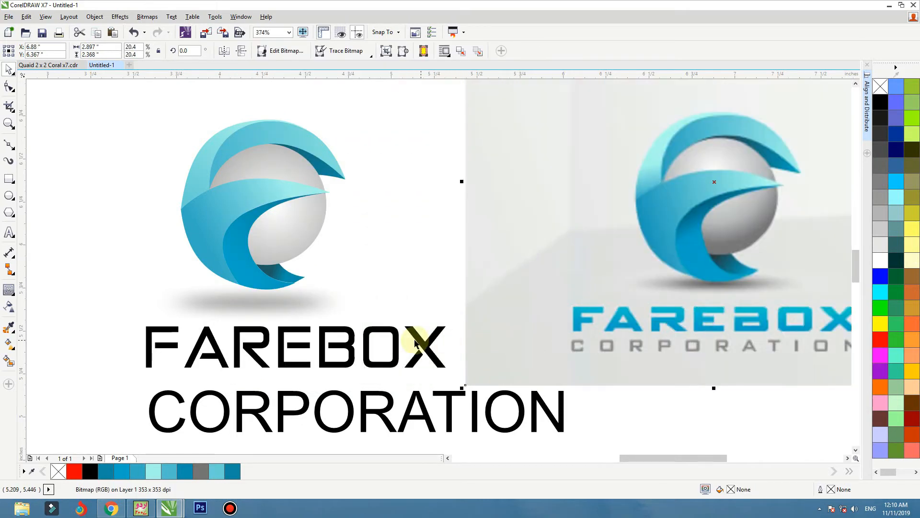
- Copy the front swoosh's outline and fountain fill onto the FAREBOX text and move the word beneath the shadow
{"action": "left_click", "coordinate": [415, 341]}
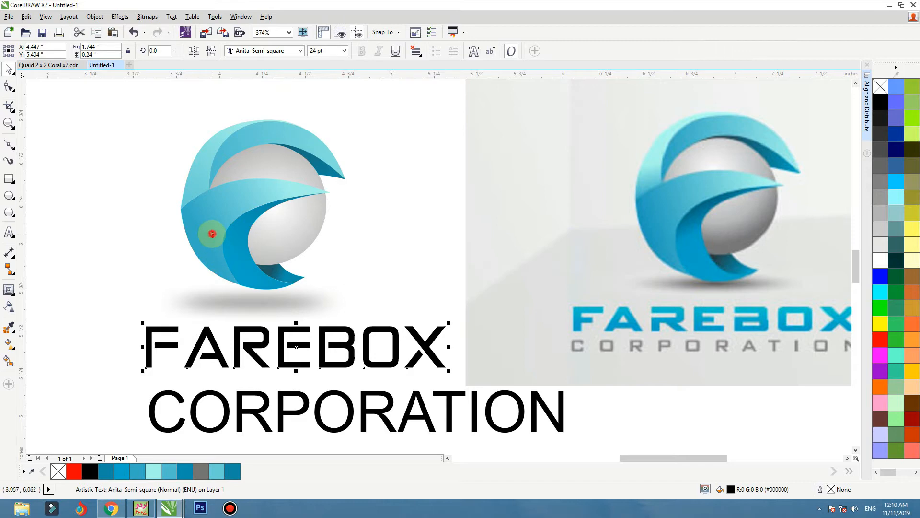
{"action": "left_click", "coordinate": [211, 232]}
{"action": "left_click", "coordinate": [248, 353]}
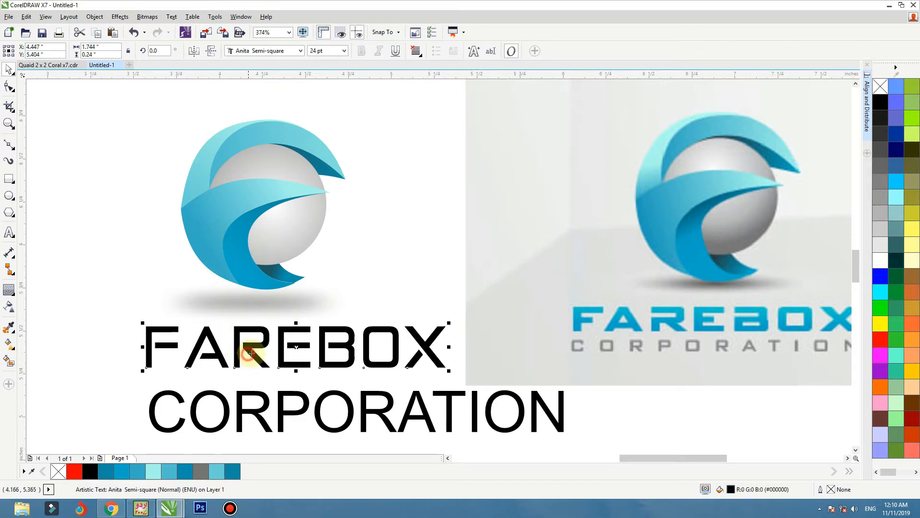
{"action": "left_click", "coordinate": [27, 17]}
{"action": "left_click", "coordinate": [59, 195]}
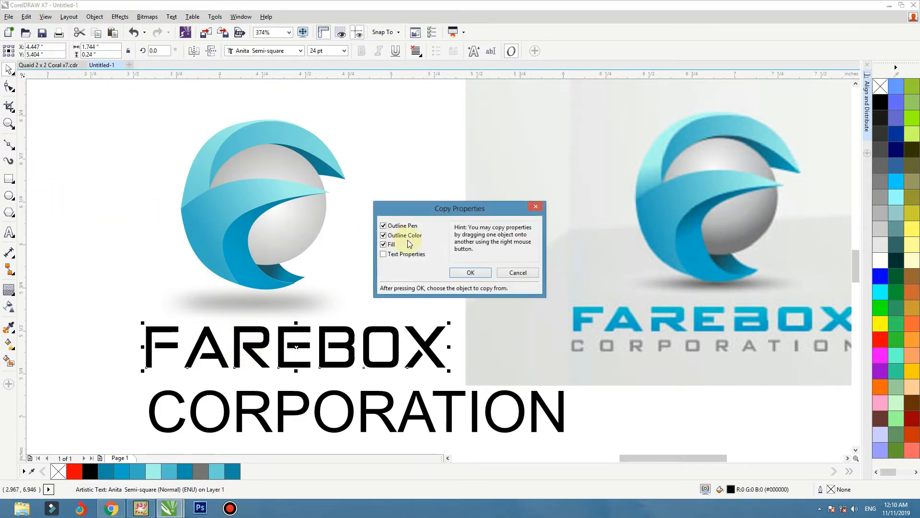
{"action": "left_click", "coordinate": [462, 273]}
{"action": "left_click", "coordinate": [206, 217]}
{"action": "left_click_drag", "start_coordinate": [322, 361], "coordinate": [294, 350]}
- Give the CORPORATION text a #999999 grey fill, shrink it to 12.677 pt and set it in the BankGothic Lt BT font
{"action": "left_click", "coordinate": [301, 400]}
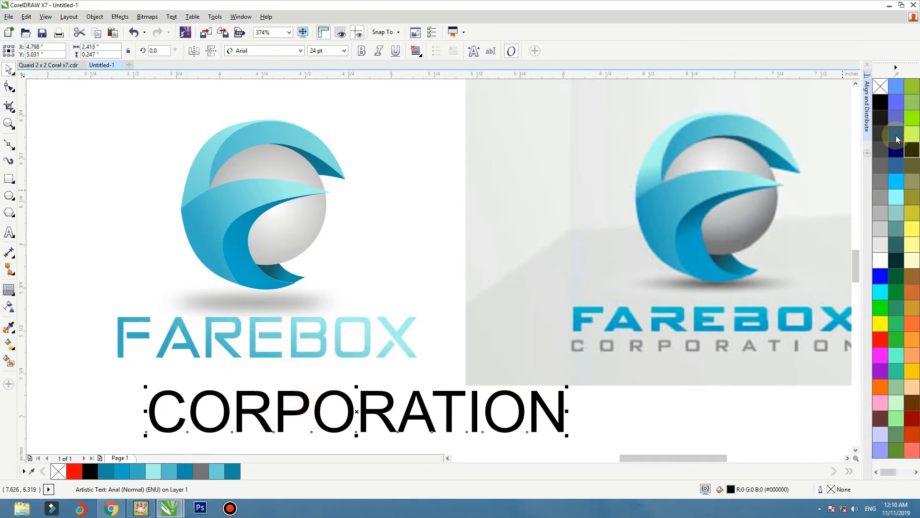
{"action": "left_click", "coordinate": [880, 196]}
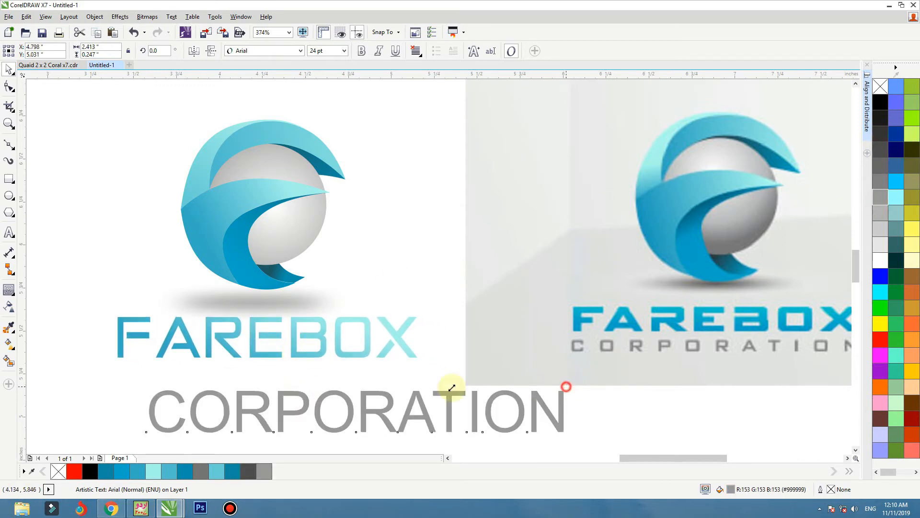
{"action": "left_click_drag", "start_coordinate": [451, 388], "coordinate": [372, 406]}
{"action": "left_click", "coordinate": [270, 52]}
{"action": "scroll", "coordinate": [269, 206], "scroll_direction": "down", "scroll_amount": 5}
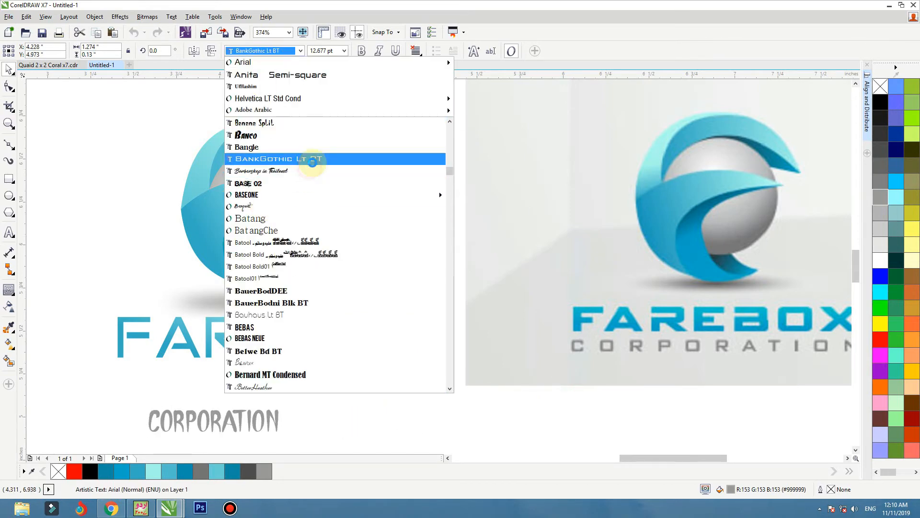
{"action": "left_click", "coordinate": [307, 159]}
- Fit CORPORATION directly beneath FAREBOX at 9.221 pt with widened letter spacing and recolour it dark grey #666666
{"action": "left_click_drag", "start_coordinate": [390, 413], "coordinate": [412, 381]}
{"action": "key", "text": "F10"}
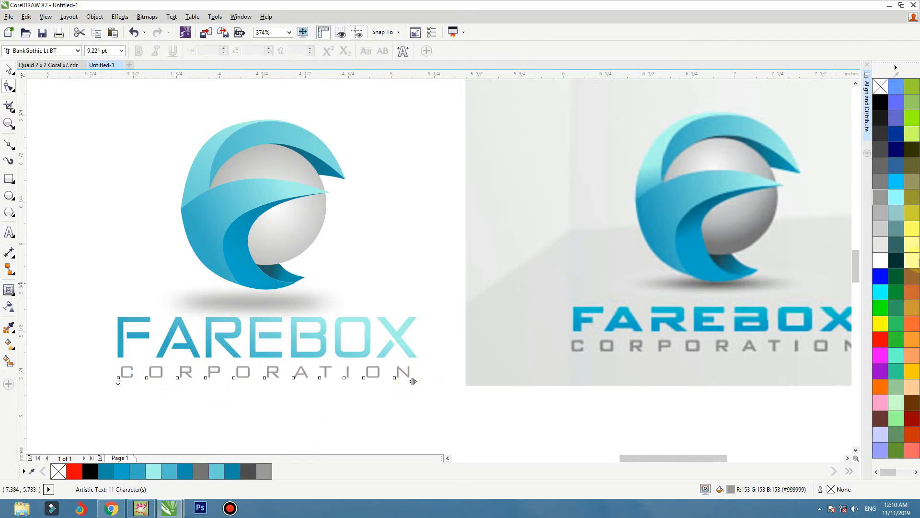
{"action": "key", "text": "space"}
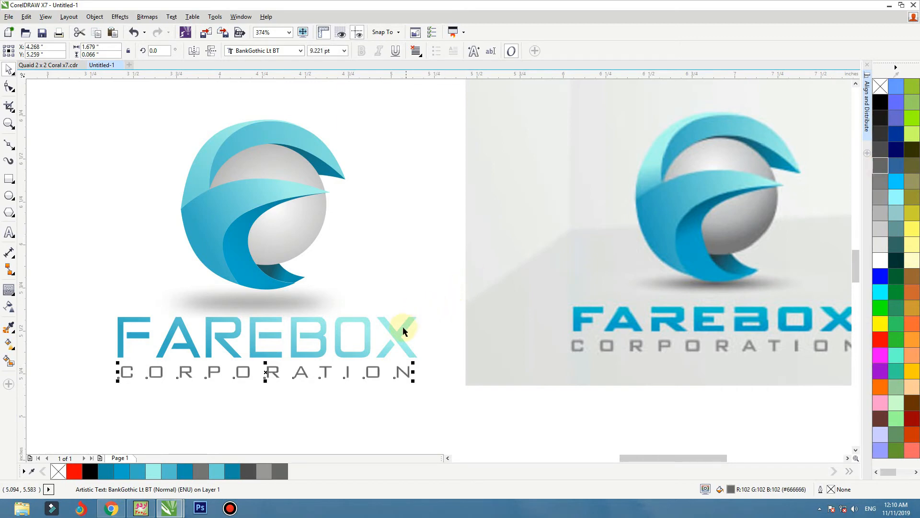
- Change the font of the FAREBOX text to BoomBox 2
{"action": "left_click", "coordinate": [403, 326]}
{"action": "left_click", "coordinate": [411, 273]}
{"action": "left_click", "coordinate": [392, 343]}
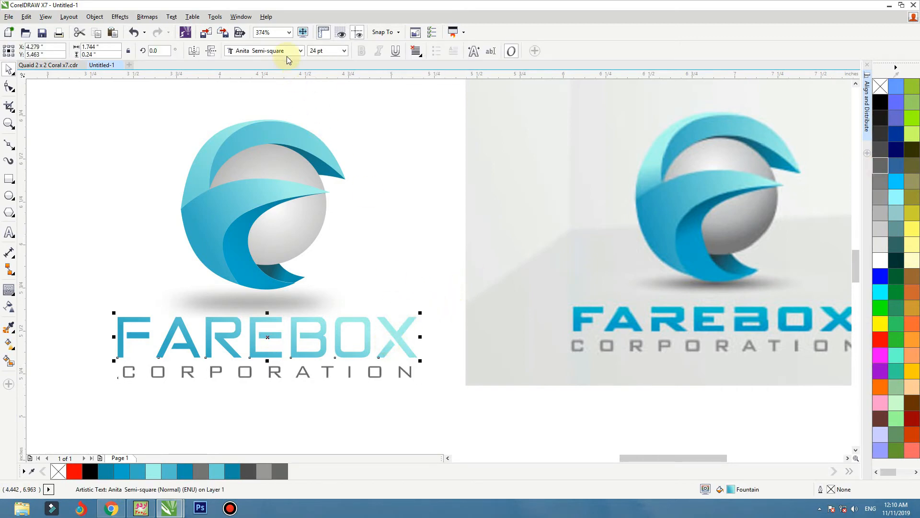
{"action": "left_click", "coordinate": [300, 51]}
{"action": "scroll", "coordinate": [300, 259], "scroll_direction": "down", "scroll_amount": 4}
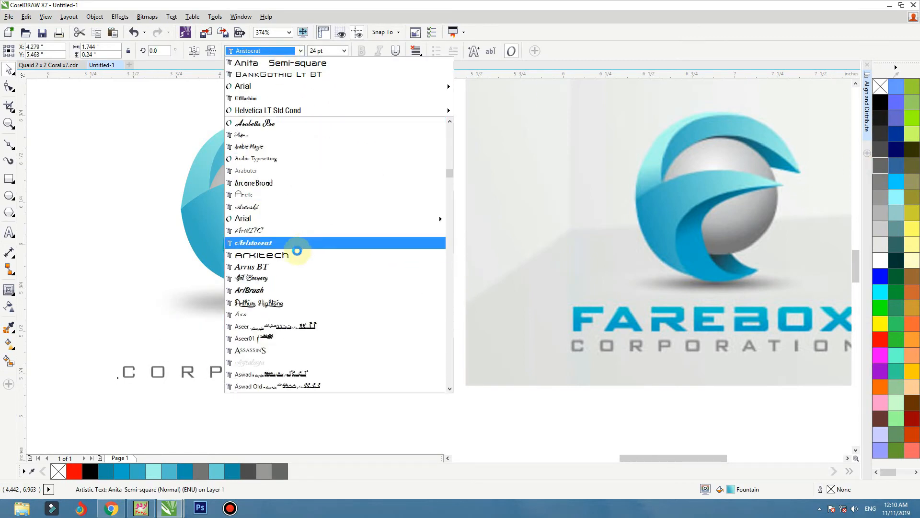
{"action": "scroll", "coordinate": [295, 206], "scroll_direction": "down", "scroll_amount": 5}
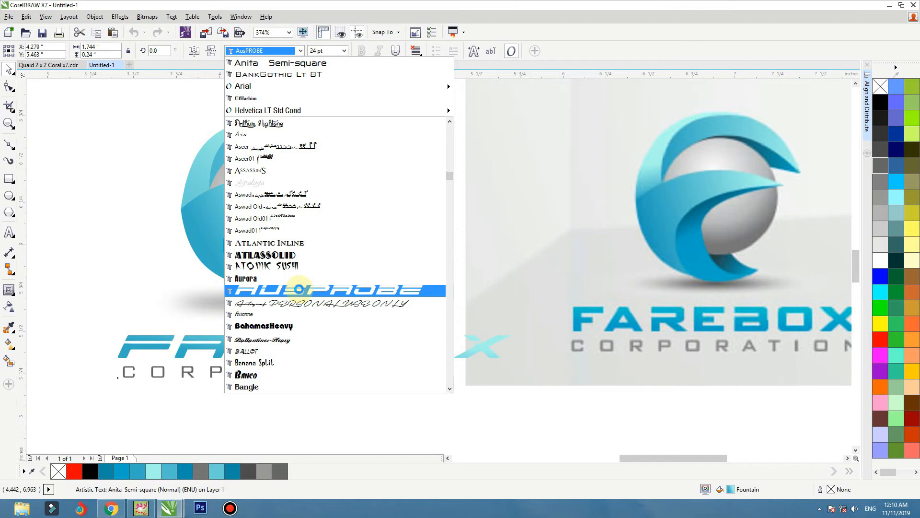
{"action": "scroll", "coordinate": [299, 289], "scroll_direction": "down", "scroll_amount": 6}
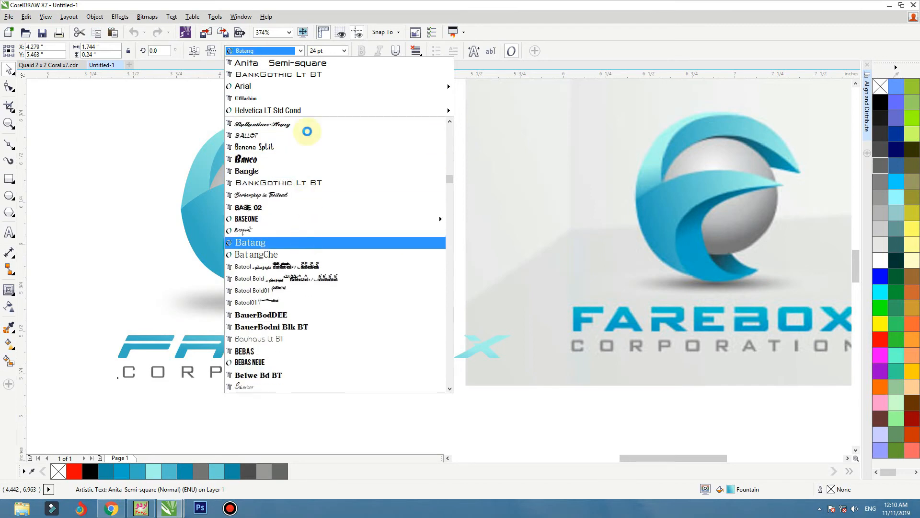
{"action": "scroll", "coordinate": [307, 131], "scroll_direction": "down", "scroll_amount": 10}
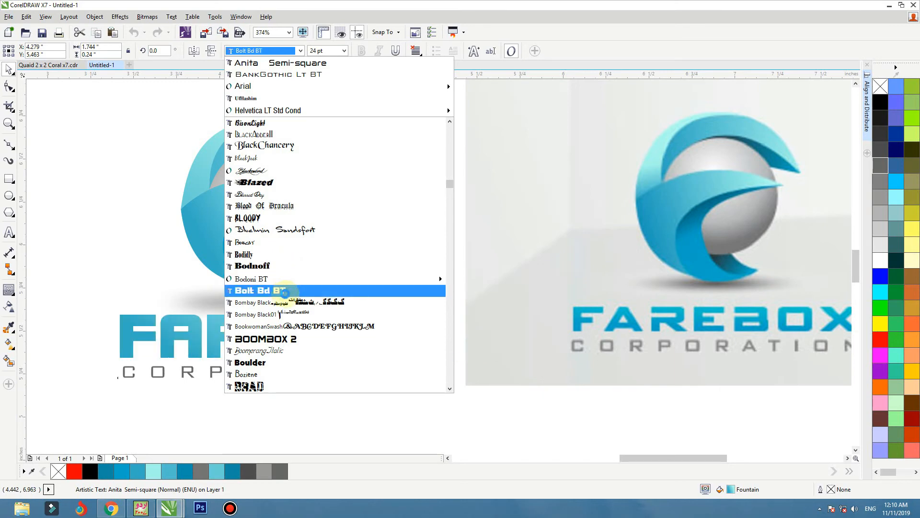
{"action": "left_click", "coordinate": [282, 338]}
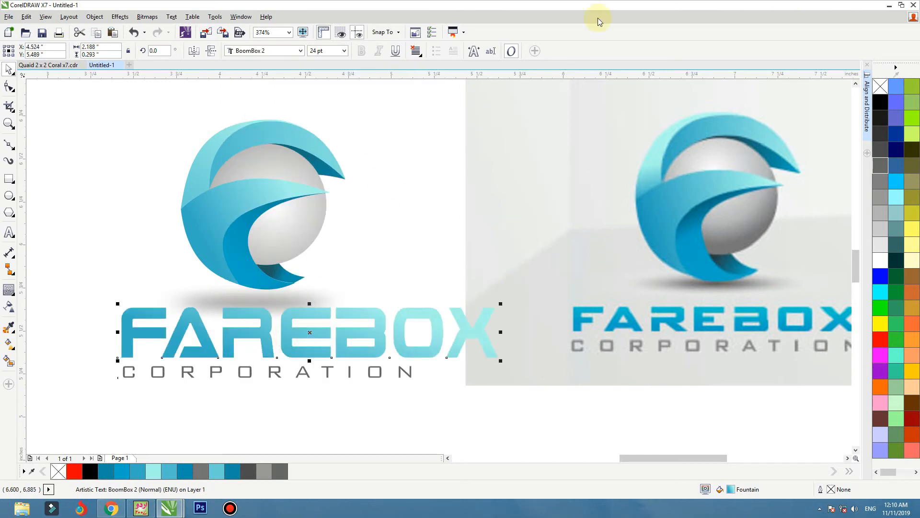
- Scale down the company name text and centre FAREBOX and CORPORATION on each other beneath the shadow
{"action": "left_click_drag", "start_coordinate": [501, 304], "coordinate": [395, 318]}
{"action": "left_click", "coordinate": [375, 378], "text": "shift"}
{"action": "key", "text": "c"}
{"action": "key", "text": "Left"}
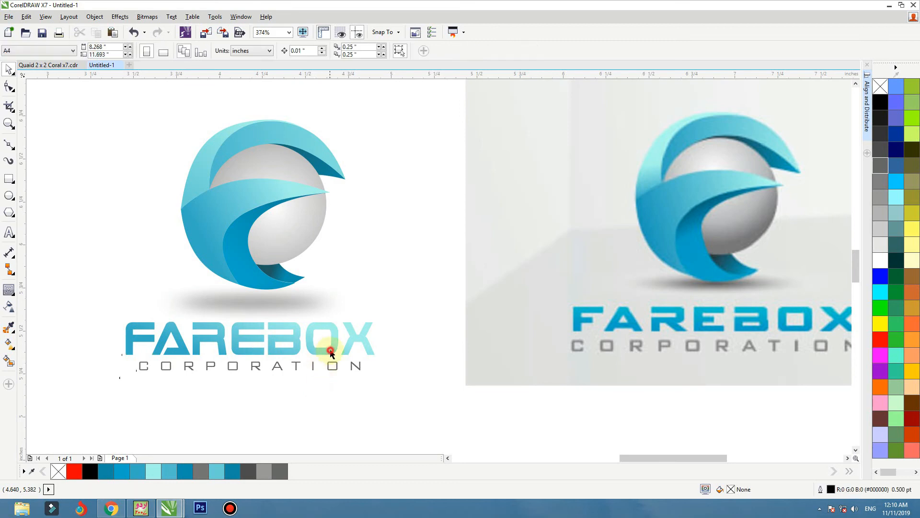
- Redraw the FAREBOX text's fountain fill from the letter F to well beyond the X, keeping the light end outside the word
{"action": "left_click", "coordinate": [339, 341]}
{"action": "key", "text": "g"}
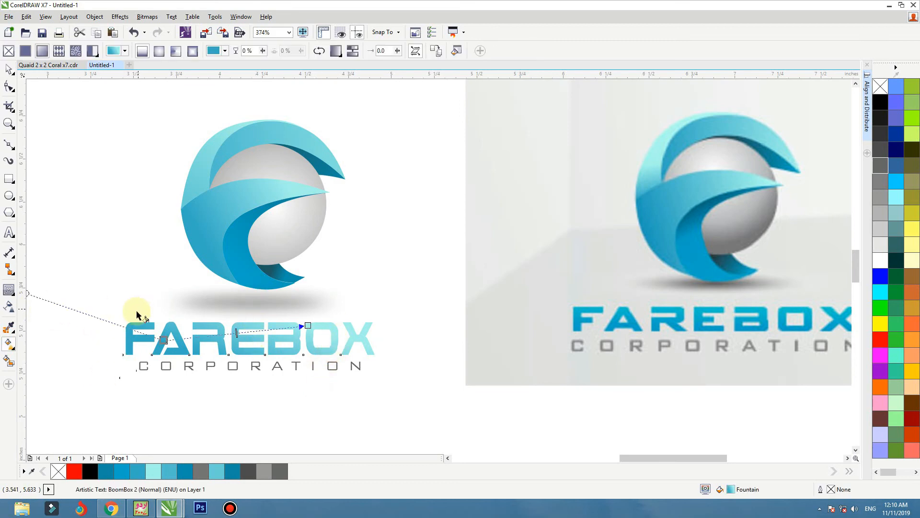
{"action": "left_click_drag", "start_coordinate": [140, 321], "coordinate": [514, 347]}
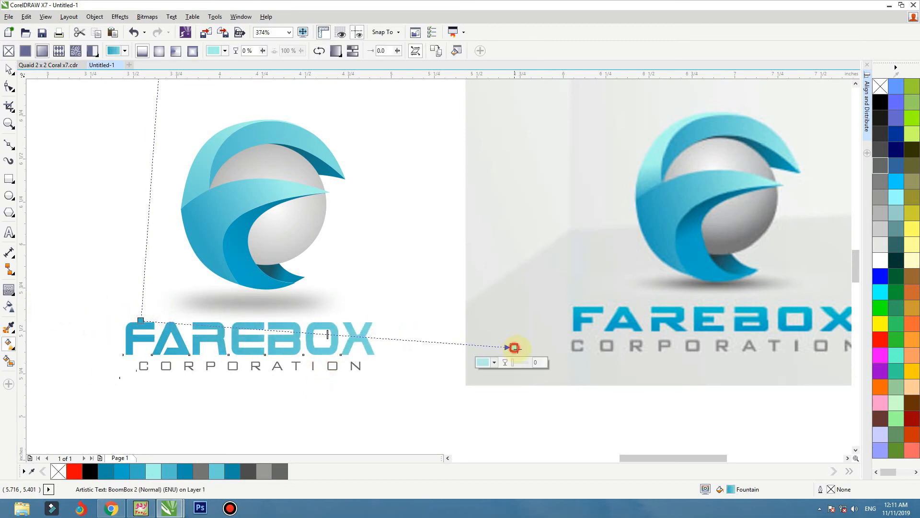
{"action": "key", "text": "space"}
- Move the reference image closer to the recreated logo for a side-by-side comparison
{"action": "left_click", "coordinate": [334, 369]}
{"action": "key", "text": "F3"}
{"action": "left_click_drag", "start_coordinate": [563, 264], "coordinate": [513, 261]}
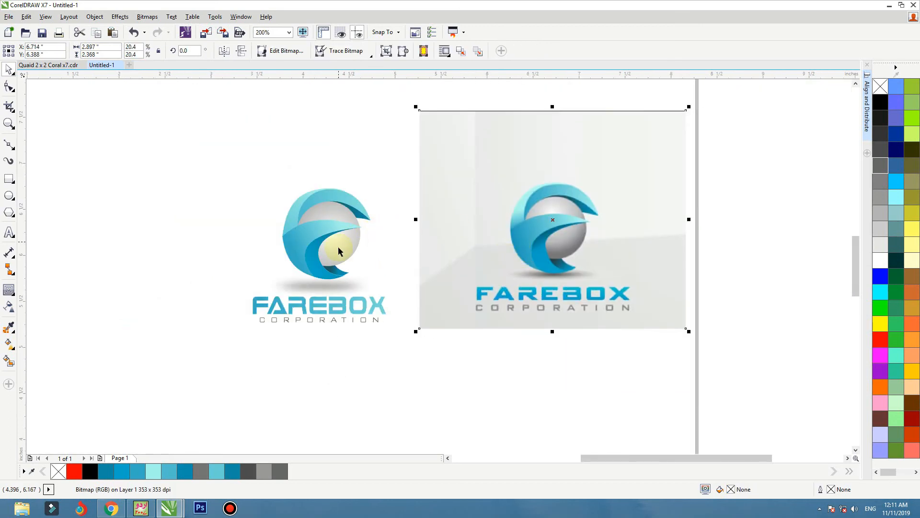
{"action": "left_click_drag", "start_coordinate": [345, 255], "coordinate": [360, 248]}
{"action": "key", "text": "ctrl+z"}
{"action": "left_click_drag", "start_coordinate": [301, 257], "coordinate": [259, 254]}
{"action": "key", "text": "ctrl+z"}
{"action": "left_click", "coordinate": [243, 184]}
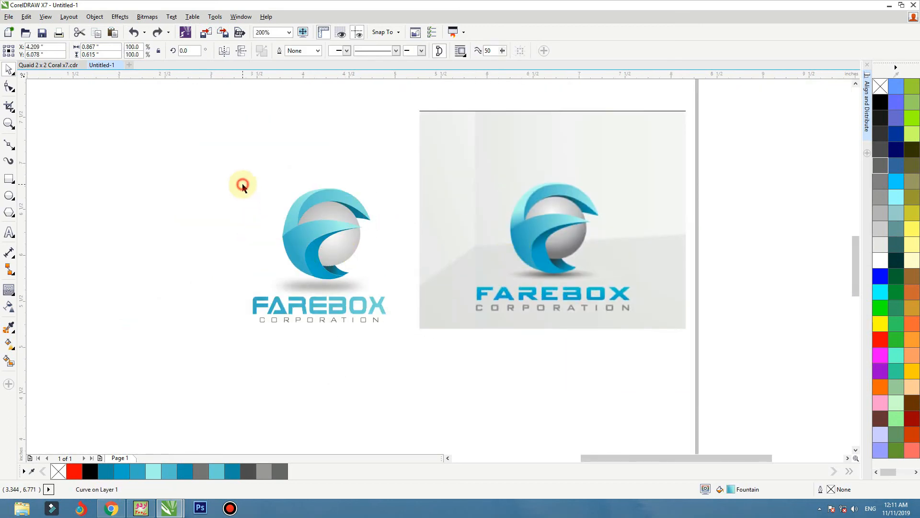
- Check the logo's outlines in wireframe view and return to the full-colour view
{"action": "left_click", "coordinate": [46, 17]}
{"action": "left_click", "coordinate": [68, 40]}
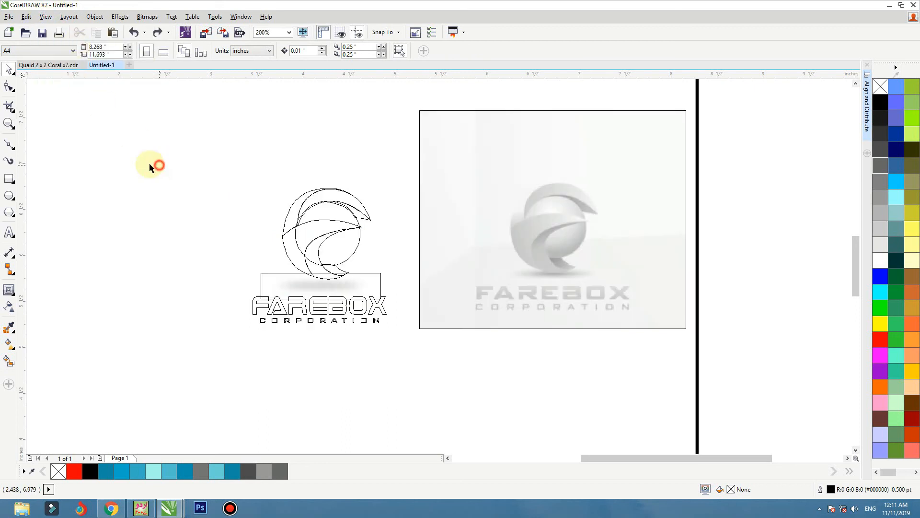
{"action": "key", "text": "F2"}
{"action": "left_click_drag", "start_coordinate": [136, 139], "coordinate": [484, 354]}
{"action": "key", "text": "shift+F9"}
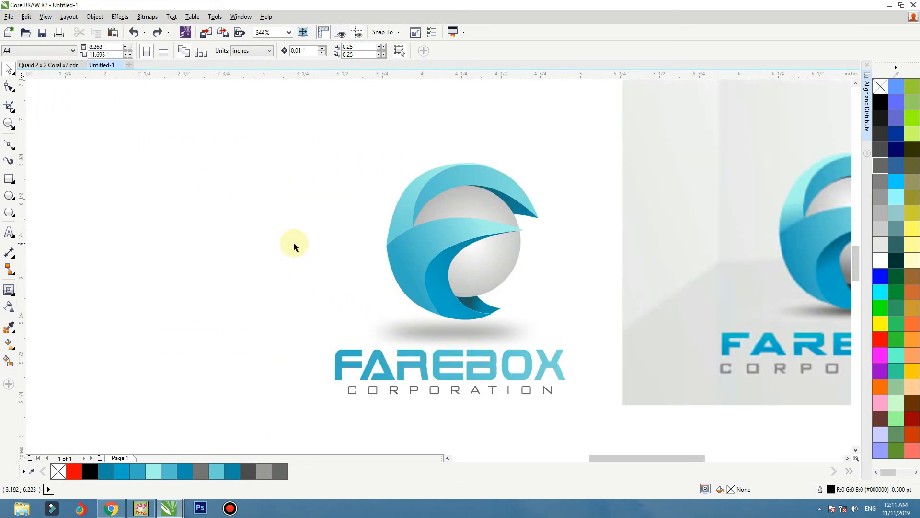
- Examine the recreated logo's shapes, gradients, shadow and company name up close and compare them with the reference image
{"action": "left_click_drag", "start_coordinate": [316, 119], "coordinate": [639, 344]}
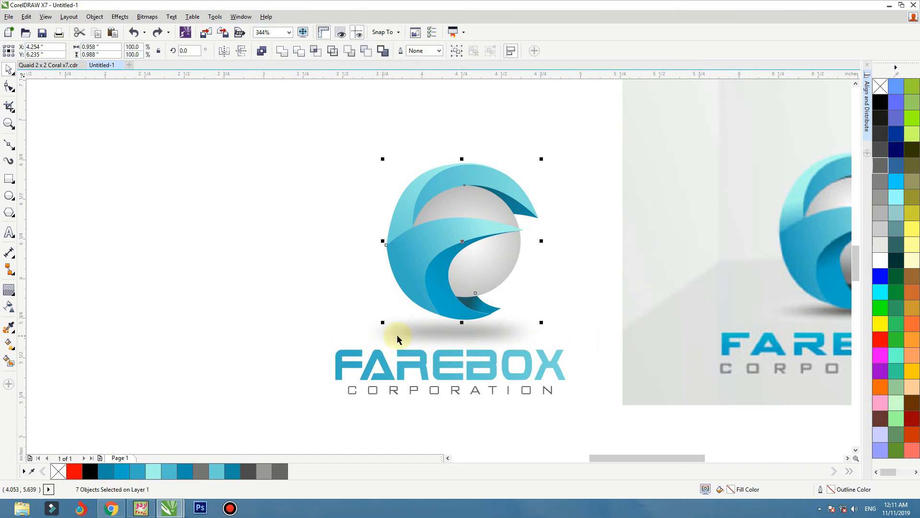
{"action": "left_click", "coordinate": [398, 335]}
{"action": "left_click", "coordinate": [279, 314]}
{"action": "scroll", "coordinate": [314, 300], "scroll_direction": "down", "scroll_amount": 2}
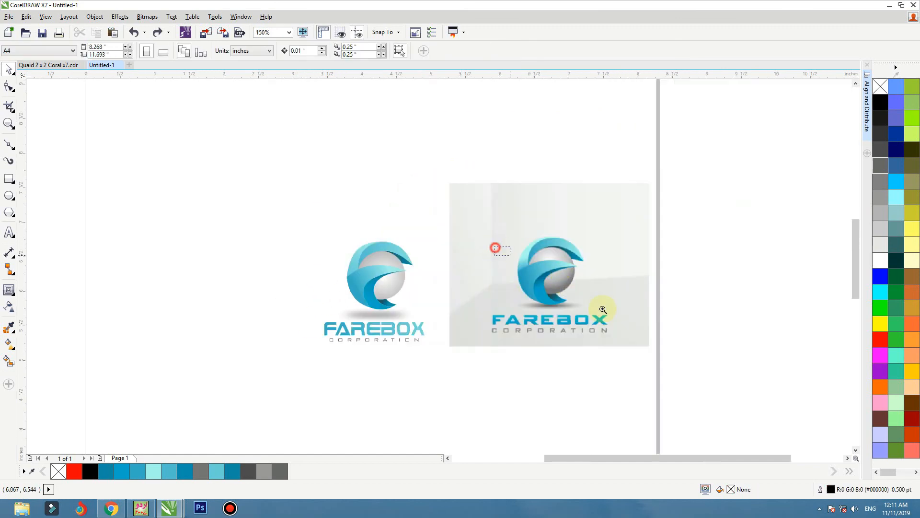
{"action": "left_click_drag", "start_coordinate": [494, 247], "coordinate": [602, 309]}
{"action": "scroll", "coordinate": [622, 310], "scroll_direction": "down", "scroll_amount": 2}
{"action": "left_click_drag", "start_coordinate": [302, 297], "coordinate": [240, 330]}
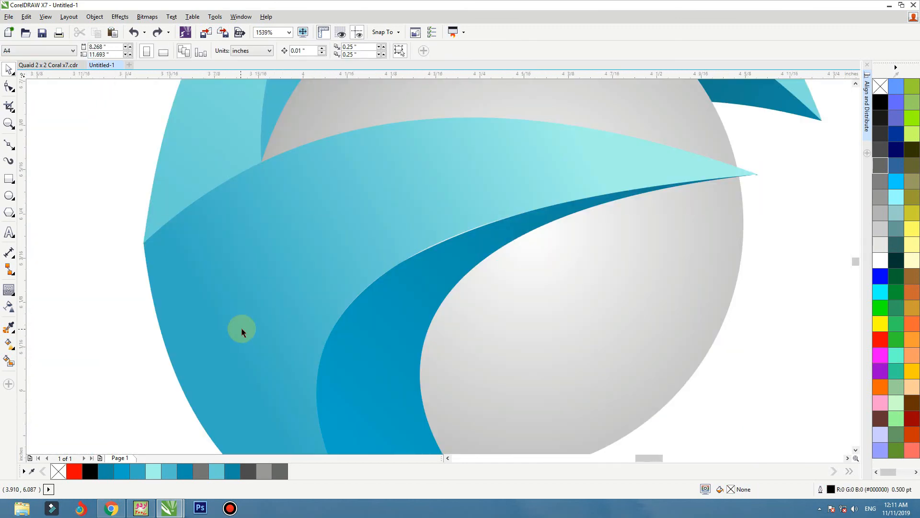
{"action": "scroll", "coordinate": [293, 283], "scroll_direction": "down", "scroll_amount": 4}
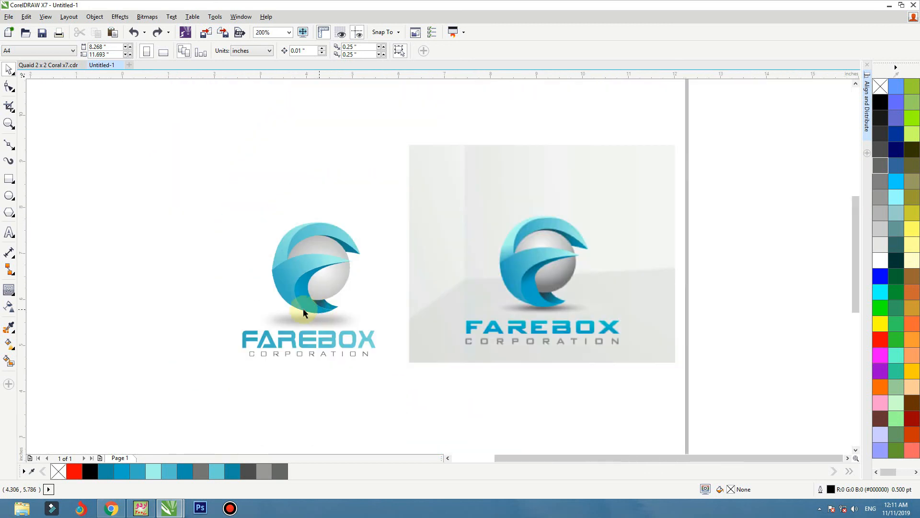
{"action": "key", "text": "F2"}
{"action": "left_click_drag", "start_coordinate": [229, 239], "coordinate": [468, 358]}
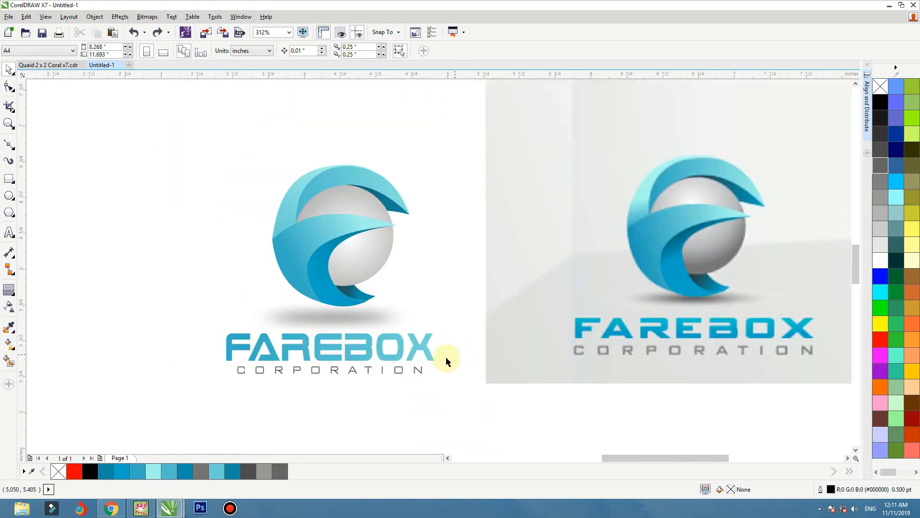